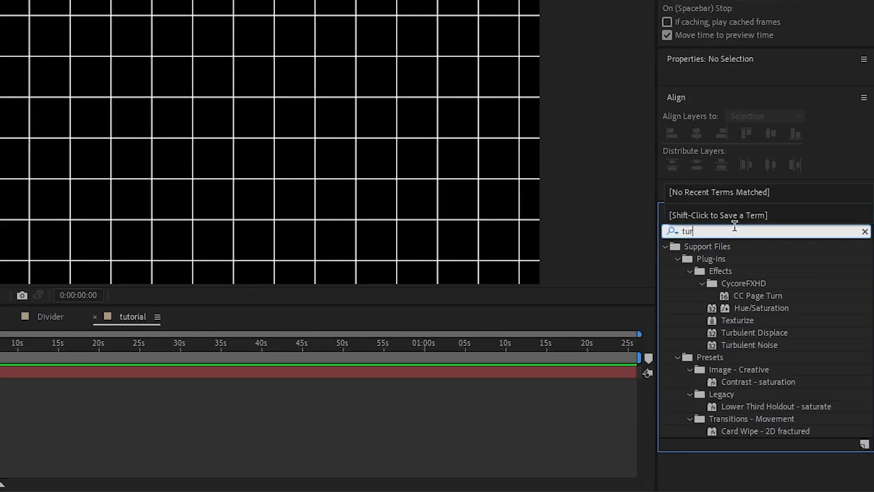
# Apply the Turbulent Displace effect to the grid solid and set its Amount to 5.
pyautogui.moveTo(751, 333); pyautogui.dragTo(56, 374)
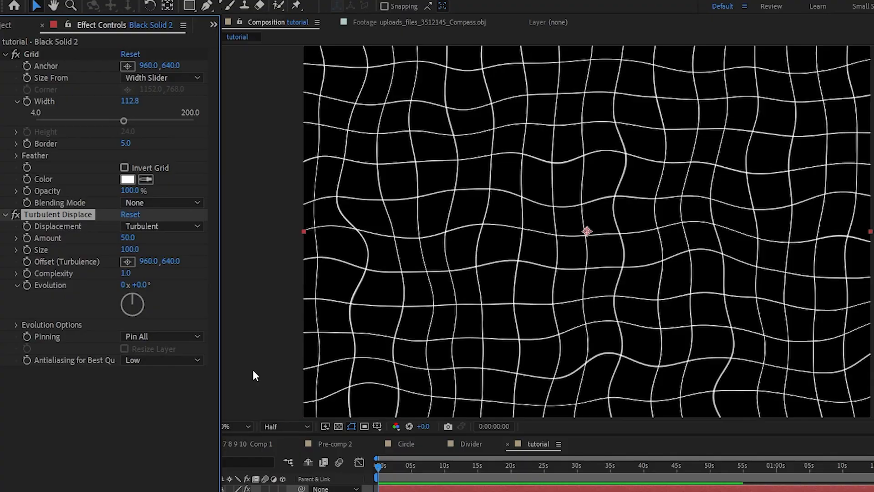
pyautogui.click(130, 238)
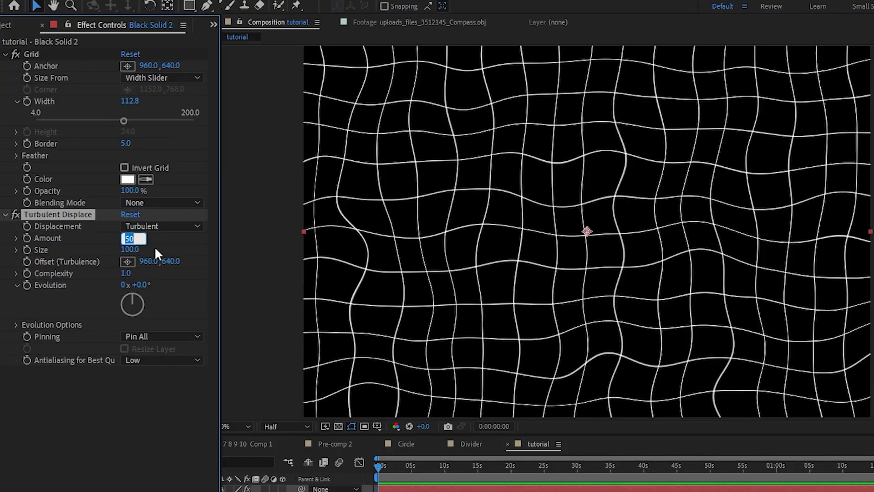
pyautogui.write('5')
pyautogui.press('Return')
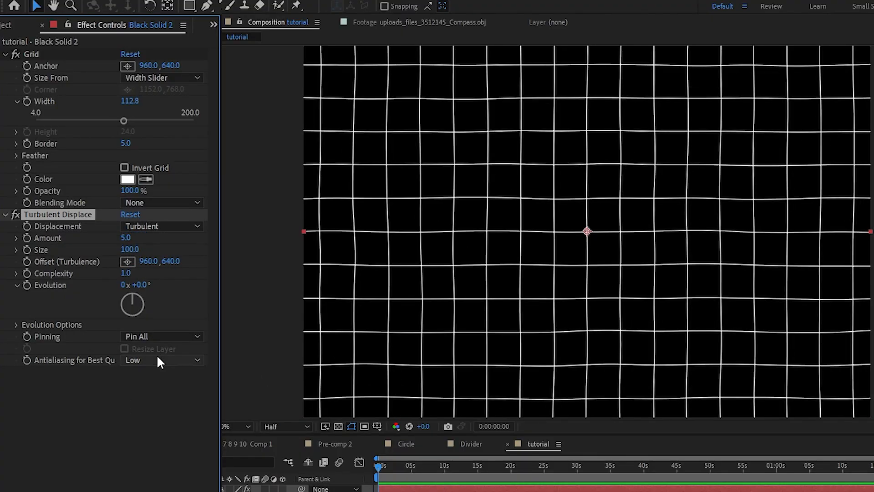
# Drive Turbulent Displace's Evolution with the expression time * 100 and preview the animation.
pyautogui.moveTo(133, 296)
pyautogui.mouseDown()
pyautogui.moveTo(143, 302)
pyautogui.moveTo(130, 316)
pyautogui.moveTo(127, 293)
pyautogui.mouseUp()
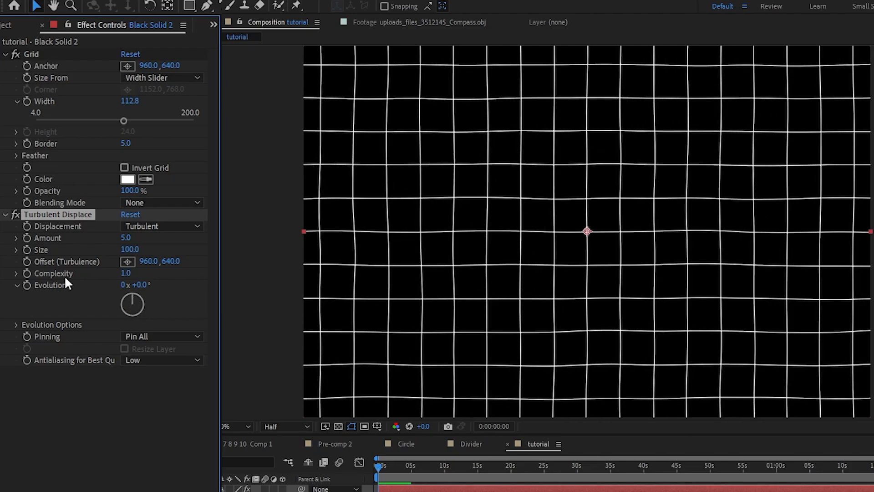
pyautogui.keyDown('alt'); pyautogui.click(26, 286); pyautogui.keyUp('alt')
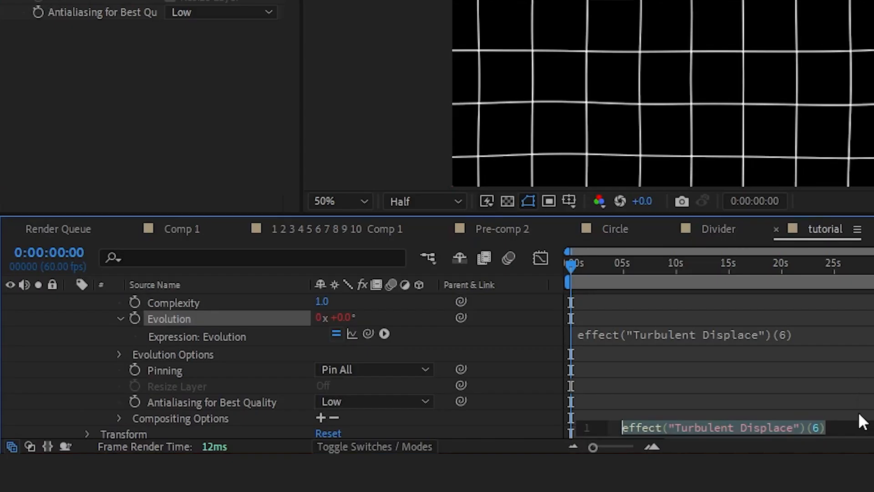
pyautogui.write('t')
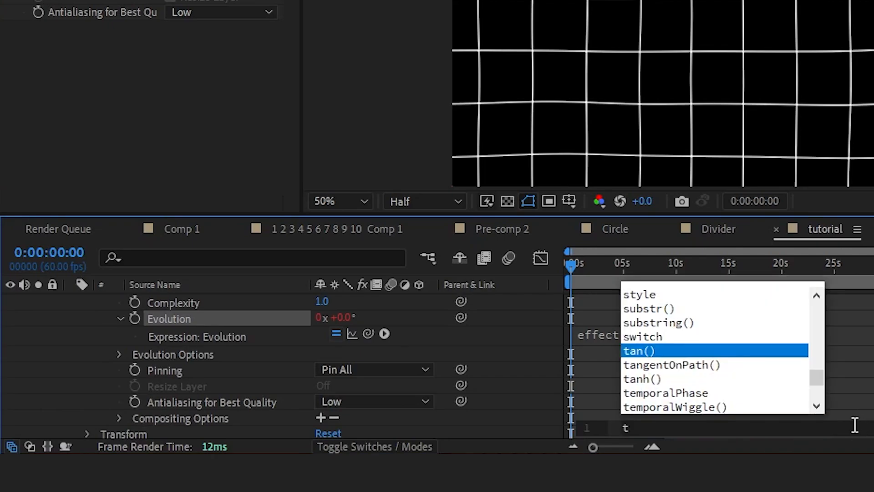
pyautogui.write('ime * 100')
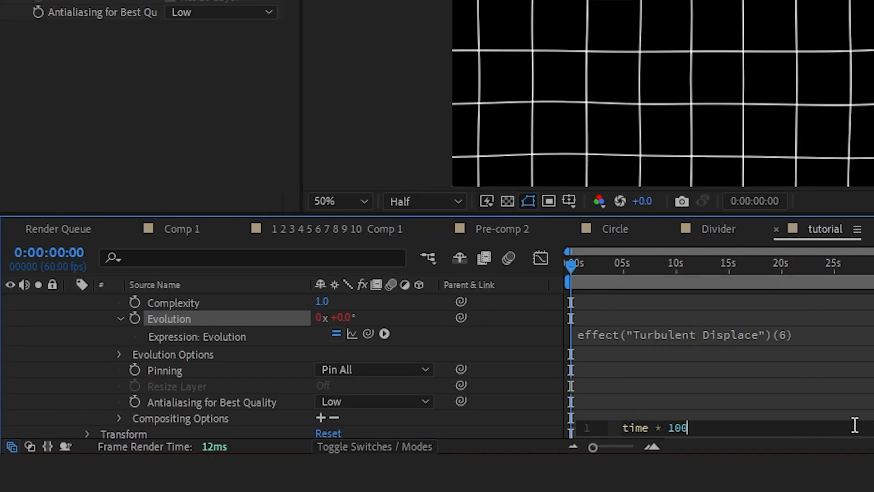
pyautogui.click(859, 380)
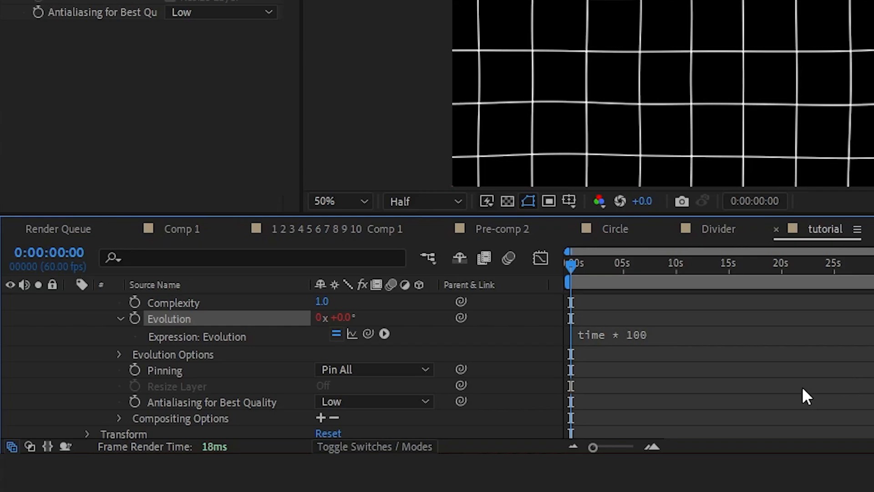
pyautogui.press('space')
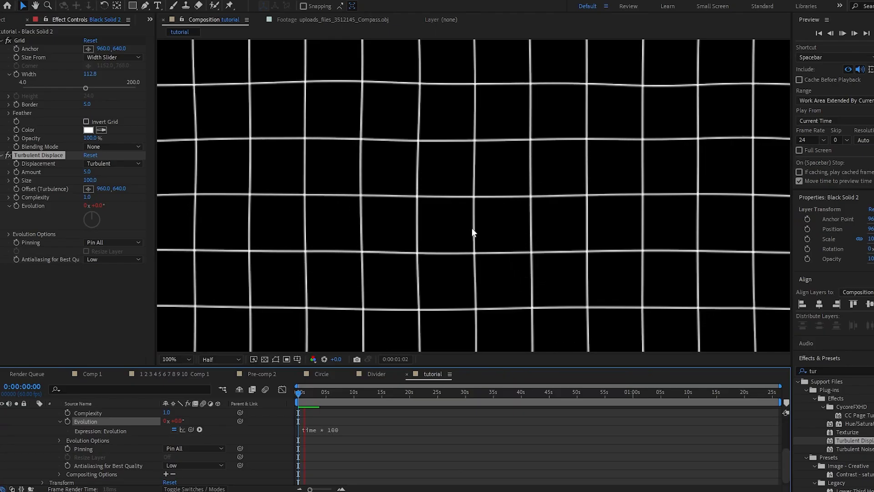
# Rename the Black Solid 2 layer to Grid.
pyautogui.press(',')
pyautogui.press(',')
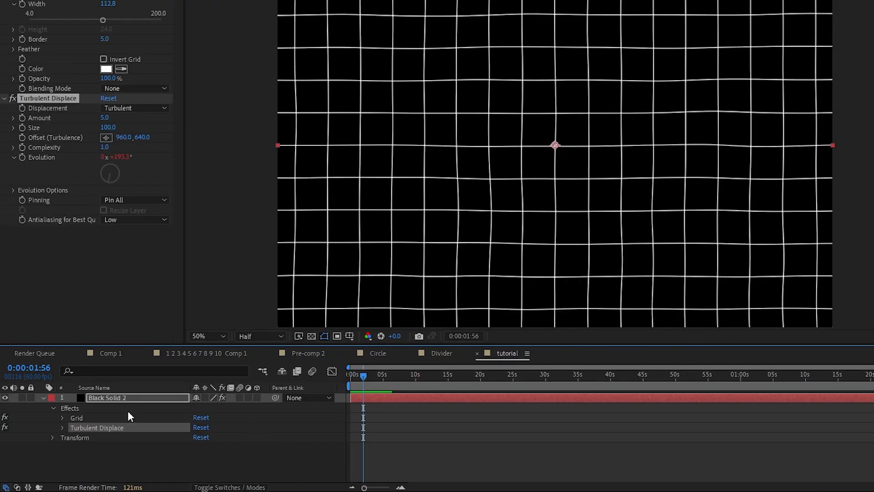
pyautogui.rightClick(103, 394)
pyautogui.click(141, 362)
pyautogui.write('Grid')
pyautogui.press('Return')
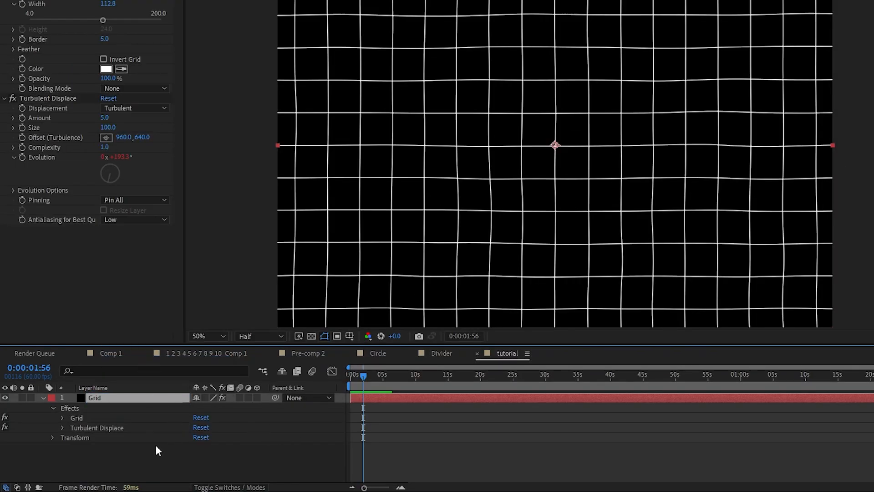
# Create a new solid layer named Gradient.
pyautogui.rightClick(141, 447)
pyautogui.moveTo(200, 310)
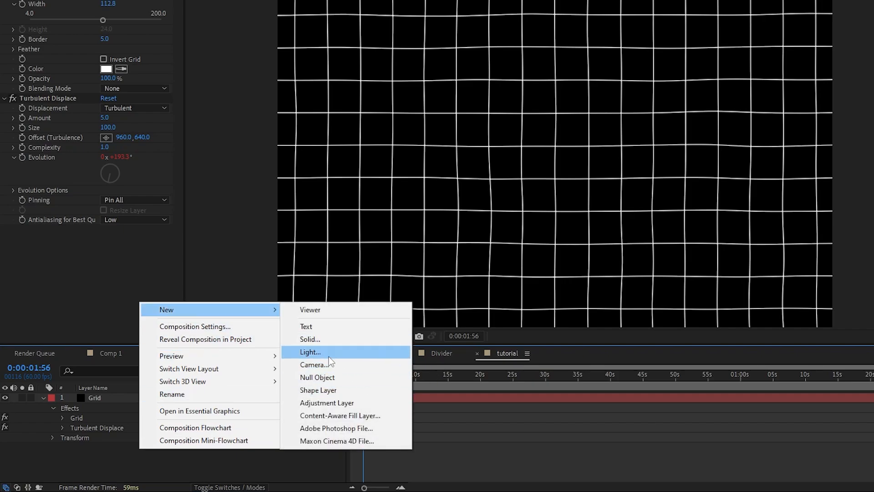
pyautogui.click(318, 340)
pyautogui.write('Gradient')
pyautogui.press('Return')
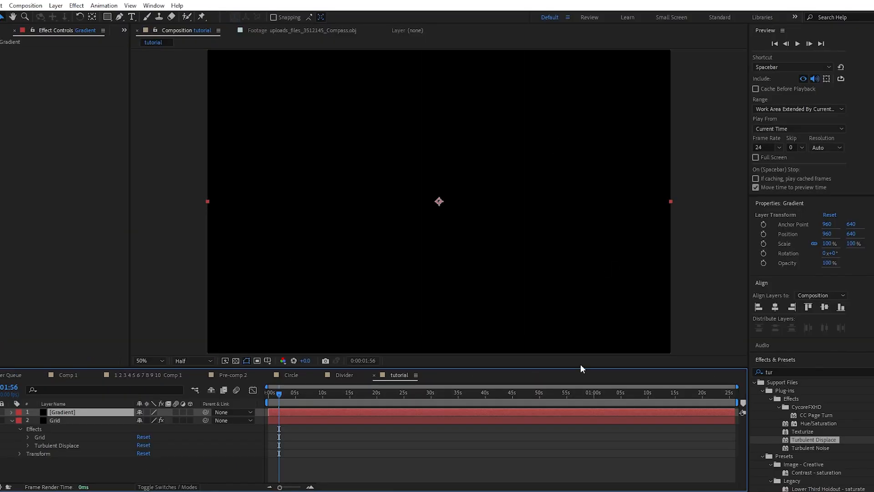
# Apply the Gradient Ramp effect to the Gradient layer and swap its start and end colors.
pyautogui.click(807, 370)
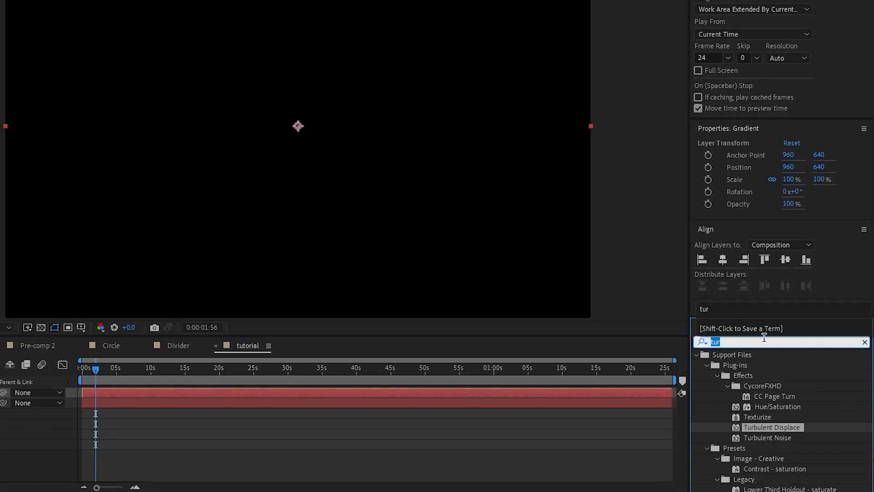
pyautogui.write('gradient')
pyautogui.moveTo(769, 396); pyautogui.dragTo(0, 392)
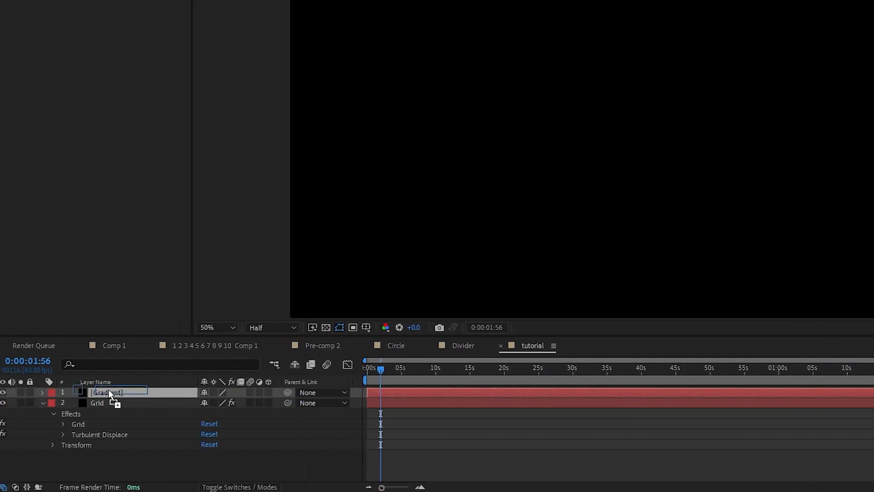
pyautogui.moveTo(109, 390); pyautogui.dragTo(109, 392)
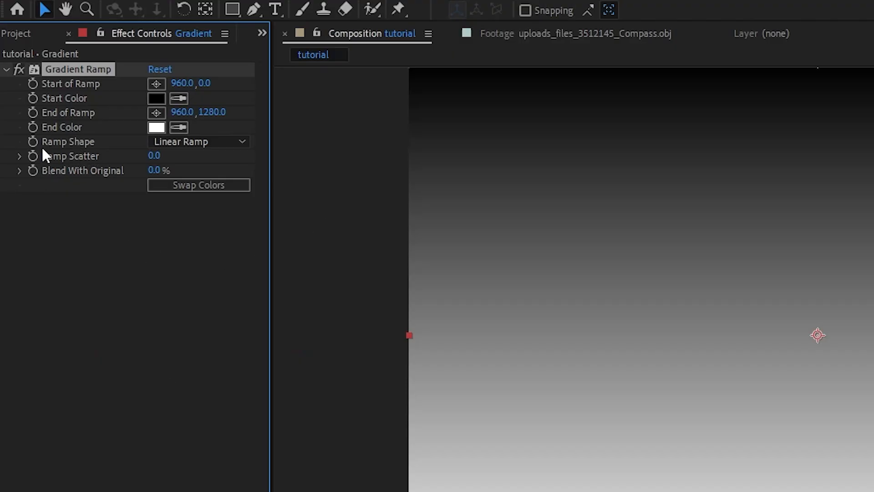
pyautogui.click(171, 183)
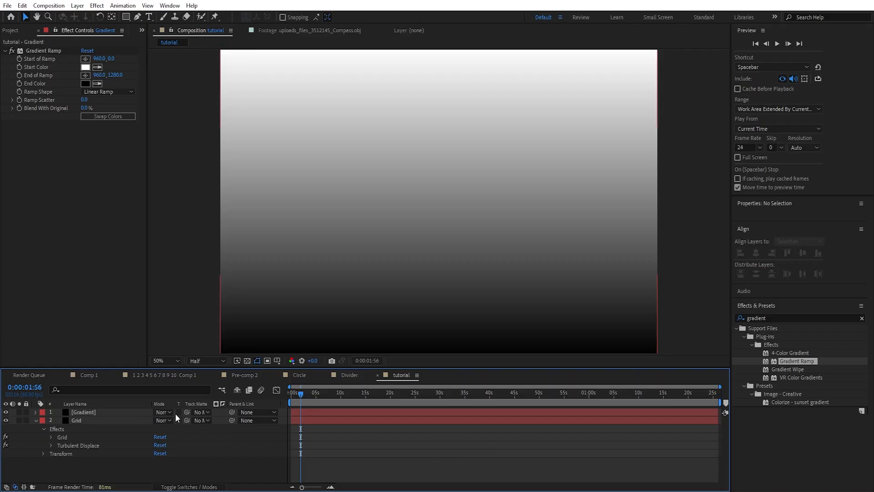
# Set the Gradient layer to Overlay blending at 30% opacity and the Grid layer's opacity to 50%.
pyautogui.click(164, 412)
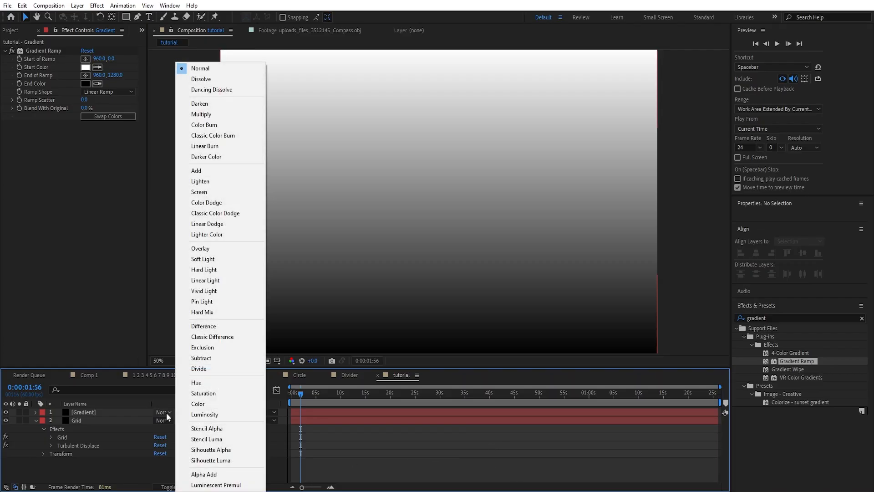
pyautogui.click(213, 252)
pyautogui.press('t')
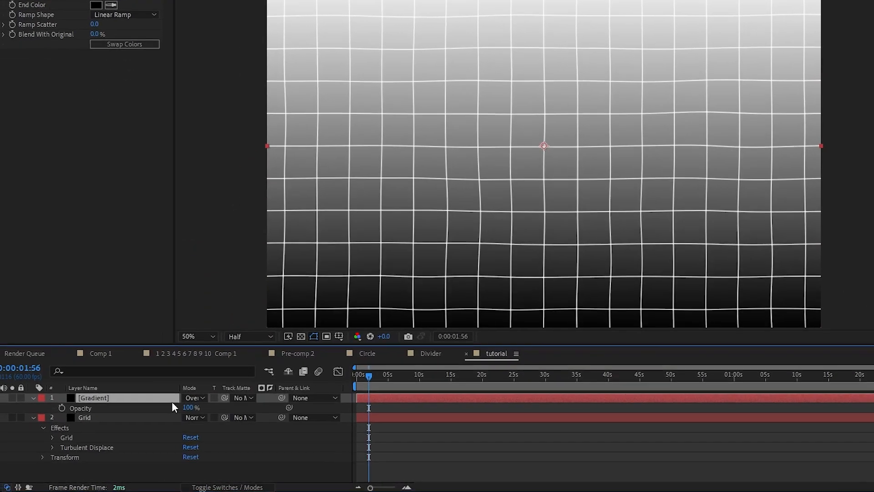
pyautogui.moveTo(186, 408); pyautogui.dragTo(203, 428)
pyautogui.click(129, 408)
pyautogui.press('t')
# Create a dark grey solid named Background and place it beneath the Grid layer.
pyautogui.rightClick(137, 443)
pyautogui.moveTo(207, 296)
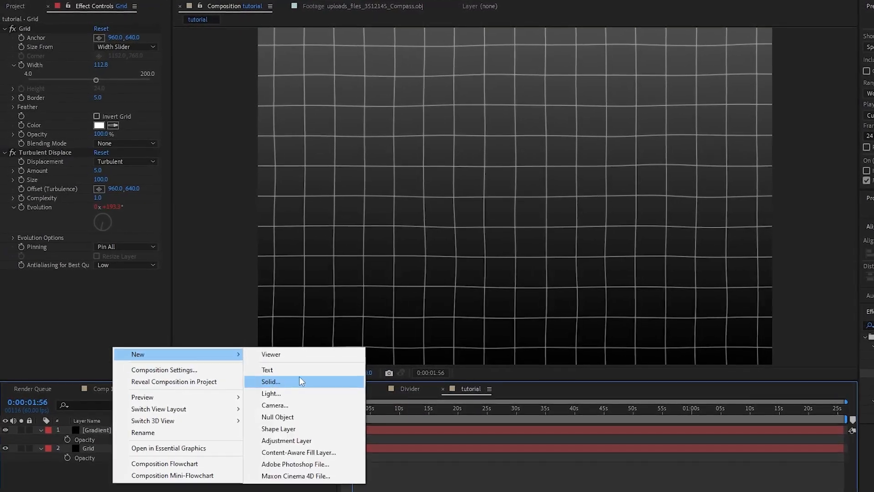
pyautogui.click(380, 325)
pyautogui.press('BackSpace')
pyautogui.write('Background')
pyautogui.click(517, 309)
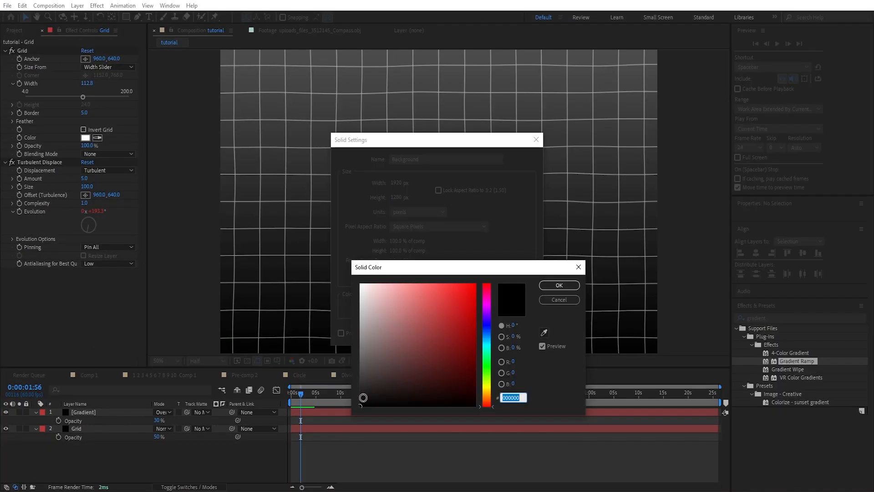
pyautogui.click(425, 410)
pyautogui.click(559, 285)
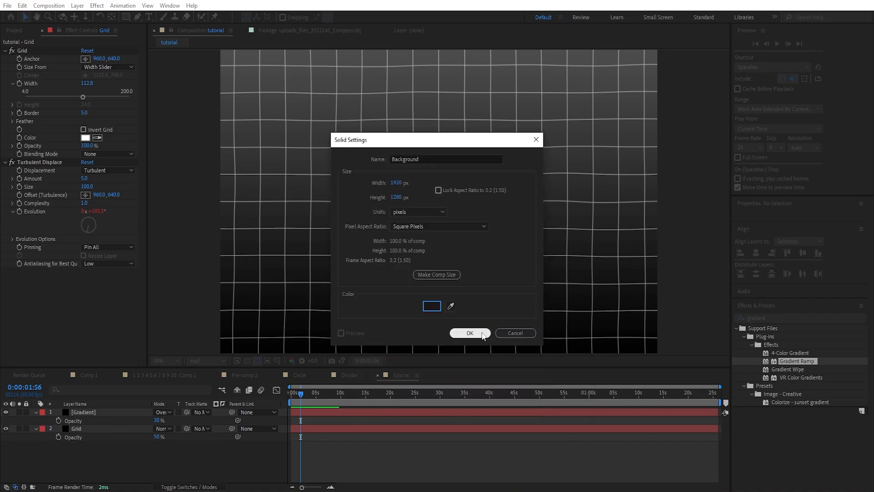
pyautogui.click(464, 332)
pyautogui.moveTo(96, 412); pyautogui.dragTo(92, 452)
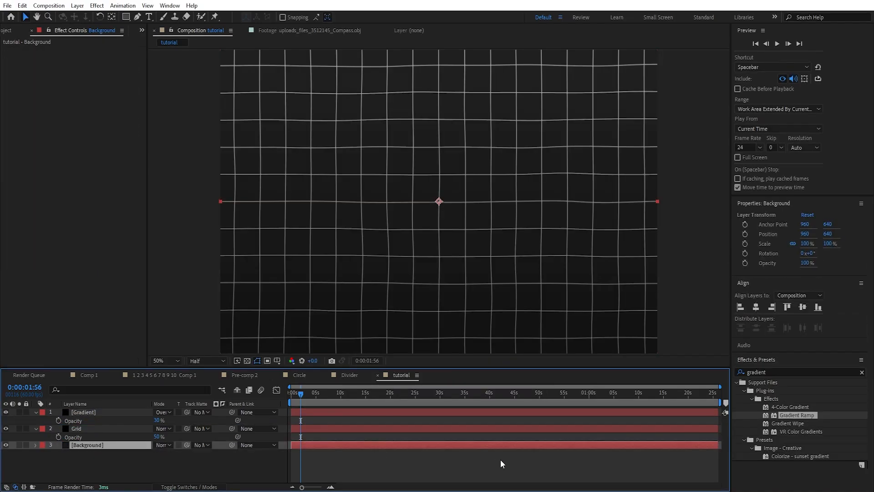
pyautogui.click(397, 463)
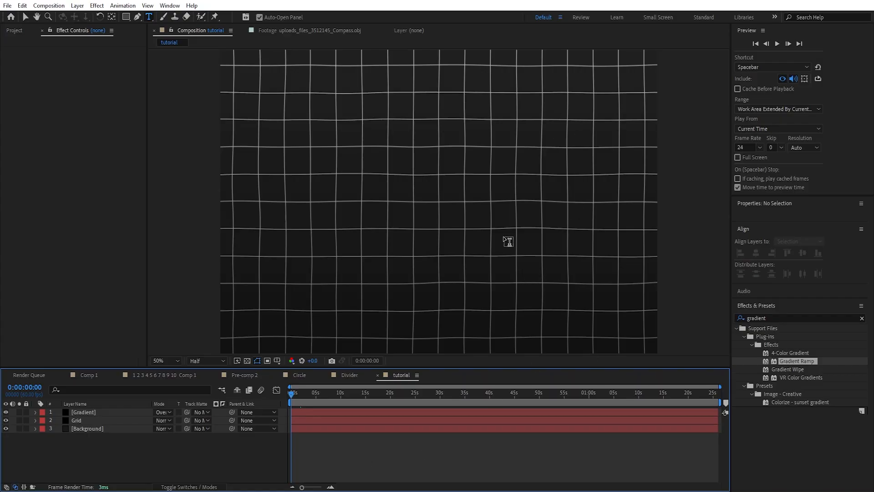
# Add a text layer reading 1 in the composition and set its font to Montserrat Bold.
pyautogui.click(417, 168)
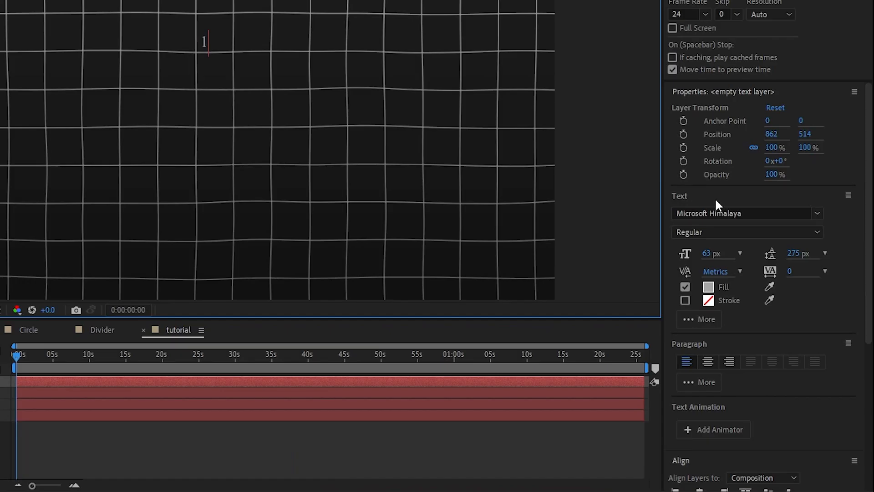
pyautogui.click(817, 218)
pyautogui.write('mon')
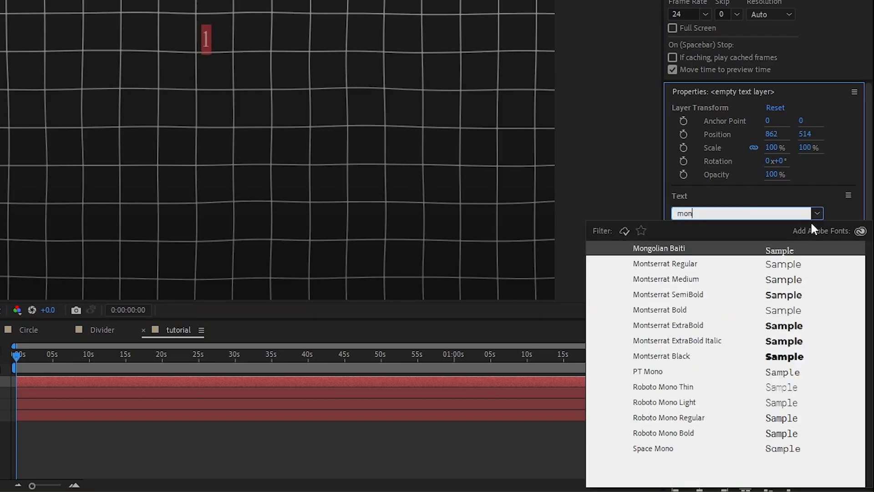
pyautogui.click(697, 265)
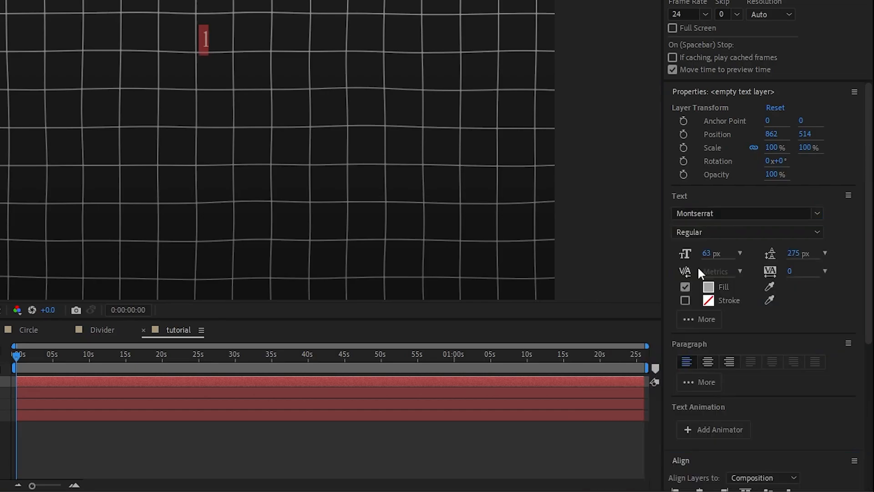
pyautogui.click(818, 231)
pyautogui.click(715, 286)
# Finish the text entry and scale the number 1 up to about 630%.
pyautogui.click(179, 456)
pyautogui.press('v')
pyautogui.moveTo(211, 37); pyautogui.dragTo(212, 38)
pyautogui.moveTo(424, 165); pyautogui.dragTo(445, 162)
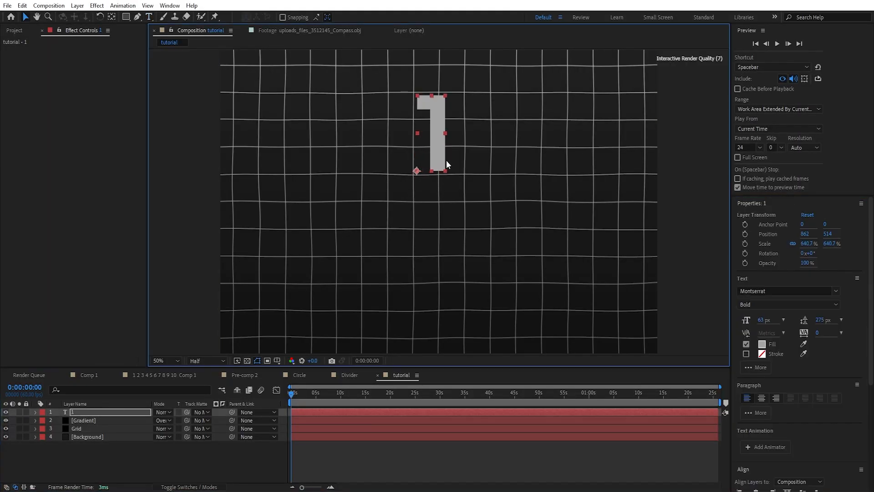
# Set the fill color of the number 1 to white.
pyautogui.click(762, 344)
pyautogui.click(719, 299)
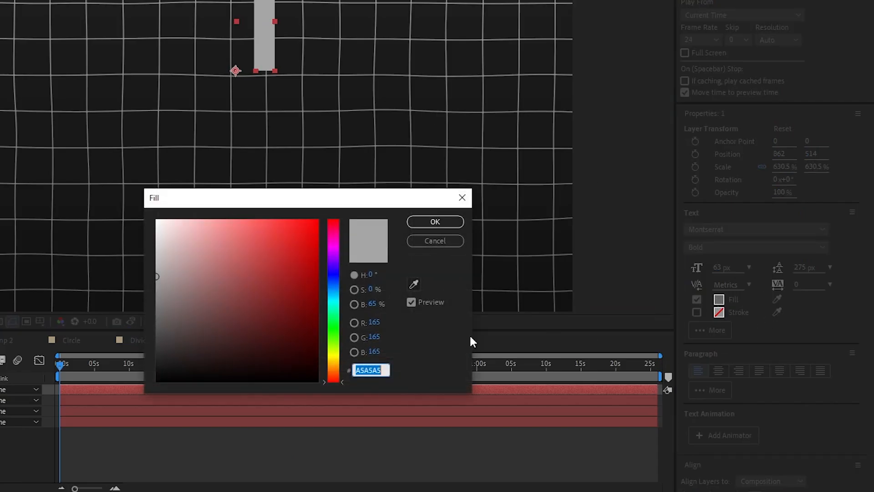
pyautogui.click(448, 223)
# Hide the Gradient, Grid and Background layers, and align the number 1 to the composition's horizontal center and top edge.
pyautogui.moveTo(6, 420); pyautogui.dragTo(6, 437)
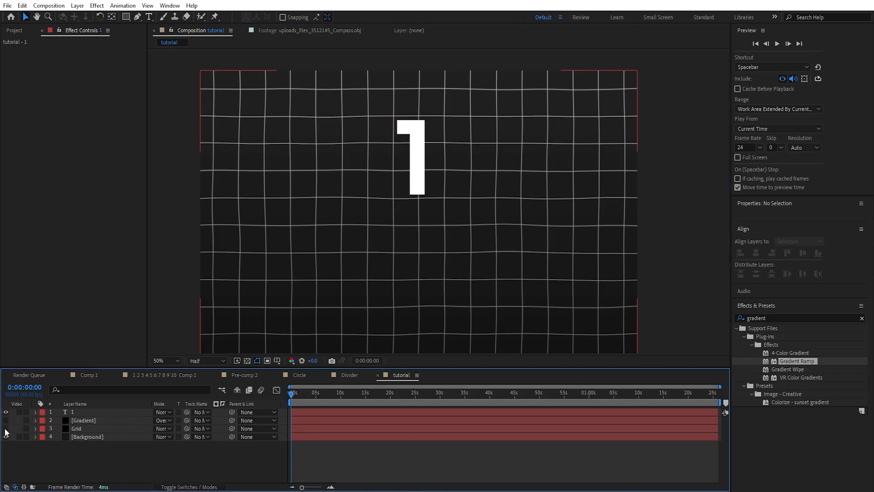
pyautogui.click(370, 339)
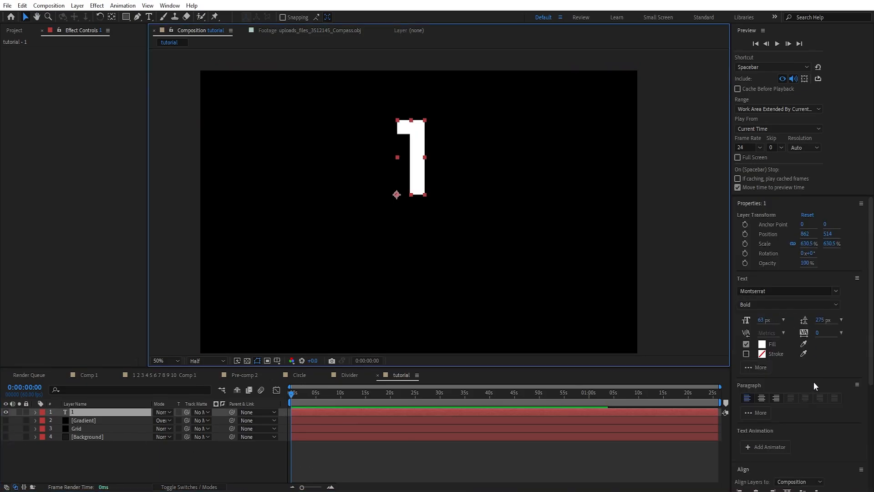
pyautogui.scroll(-5, 814, 385)
pyautogui.click(756, 328)
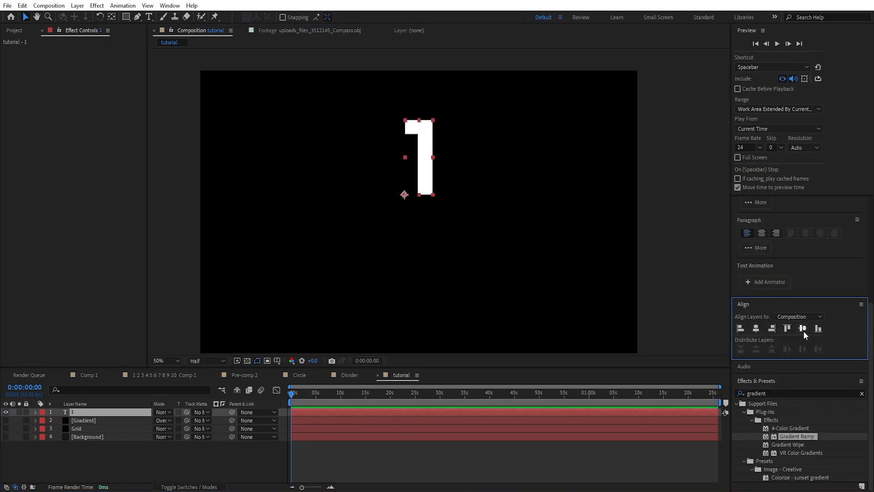
pyautogui.click(804, 329)
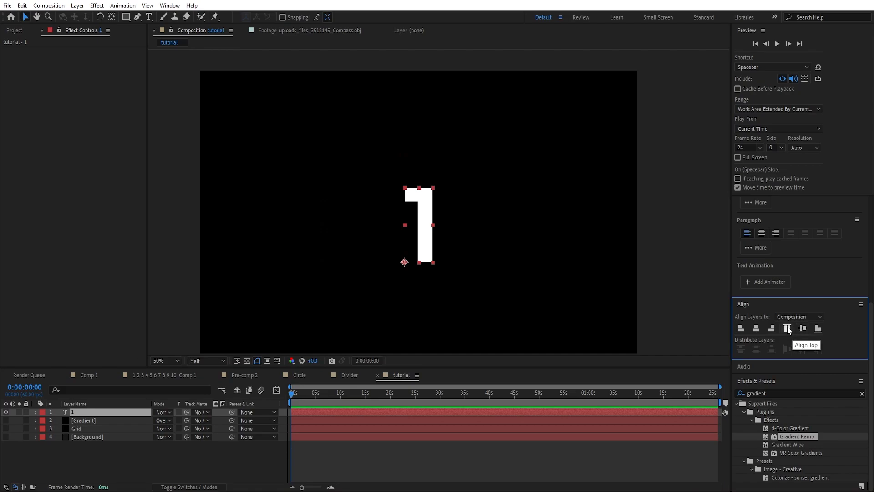
pyautogui.click(788, 329)
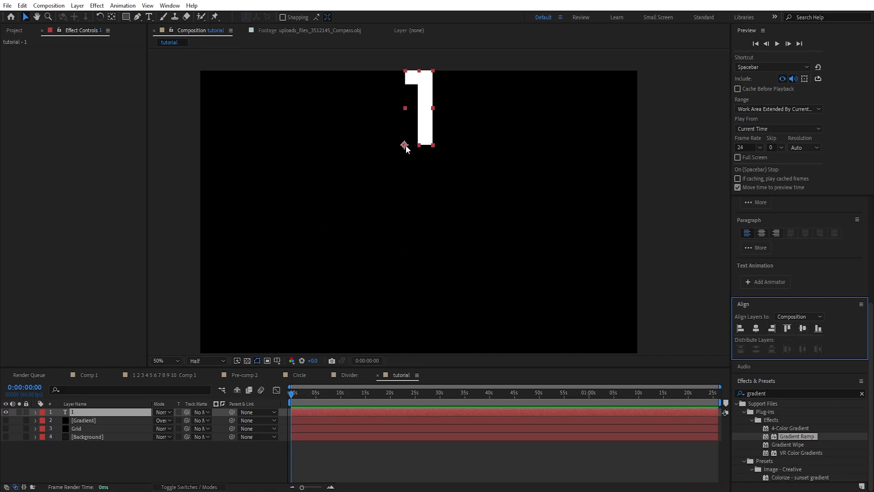
# Move the anchor point of the number 1 down below it, near the middle of the composition.
pyautogui.press('y')
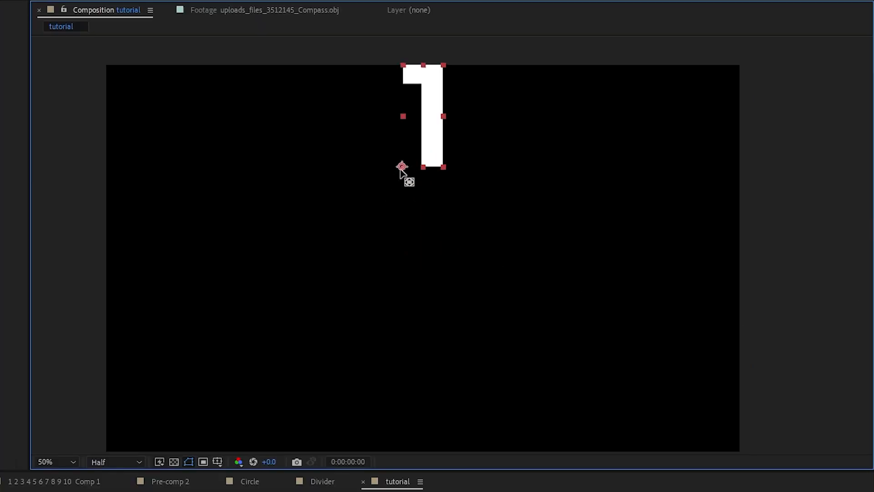
pyautogui.moveTo(401, 167); pyautogui.dragTo(418, 282)
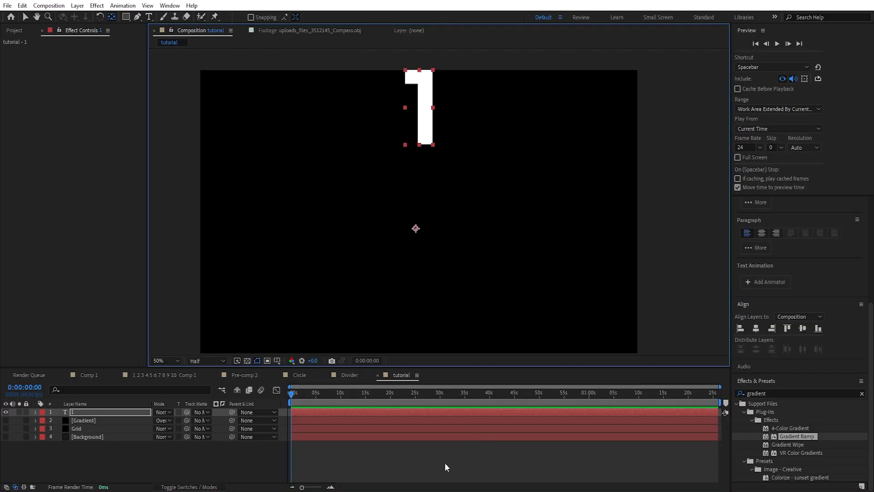
pyautogui.click(444, 464)
pyautogui.press('v')
# Scale the number 1 down to about 427% and align it to the composition's top edge.
pyautogui.click(431, 120)
pyautogui.moveTo(433, 111); pyautogui.dragTo(428, 145)
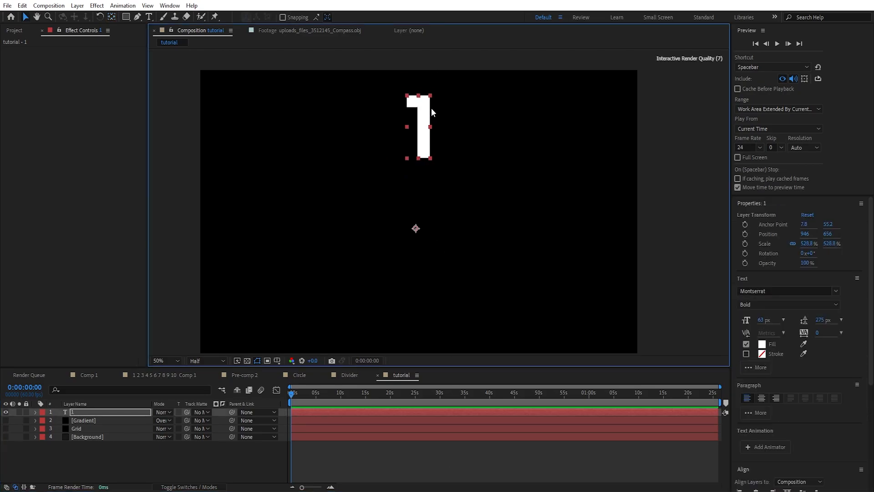
pyautogui.scroll(-5, 792, 410)
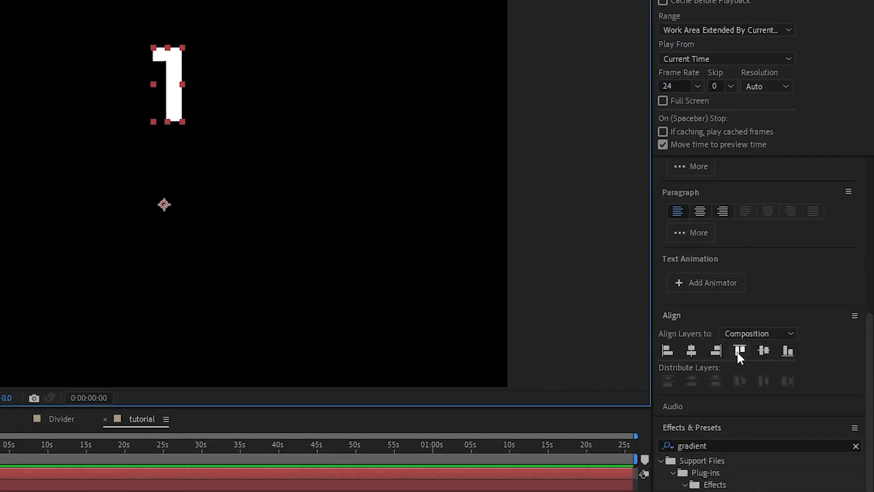
pyautogui.click(738, 351)
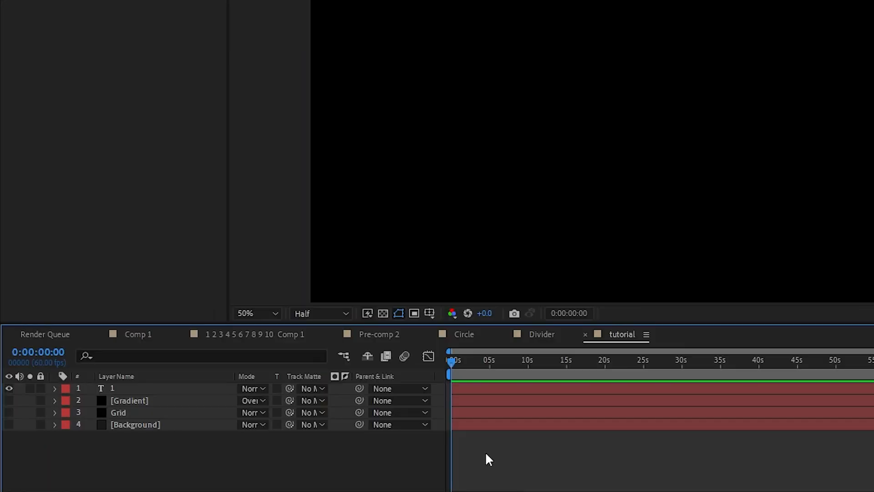
# Add a null object to the composition and rename it Circle Controller.
pyautogui.rightClick(314, 464)
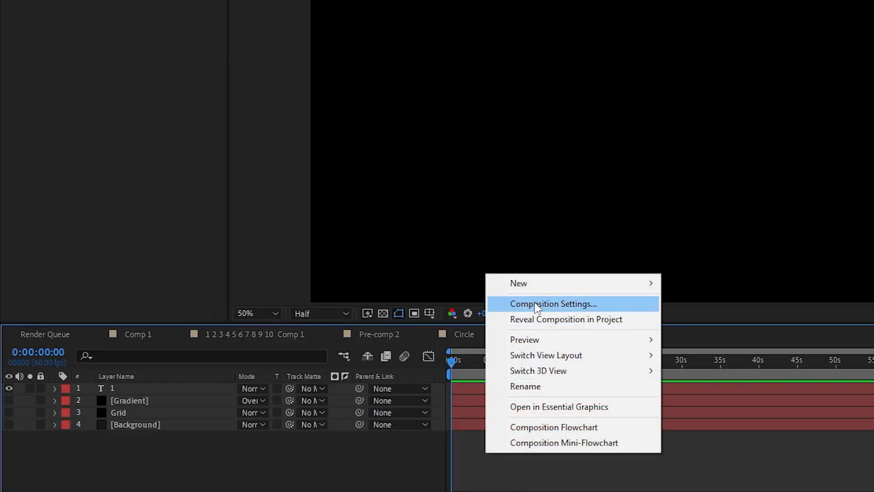
pyautogui.moveTo(347, 341)
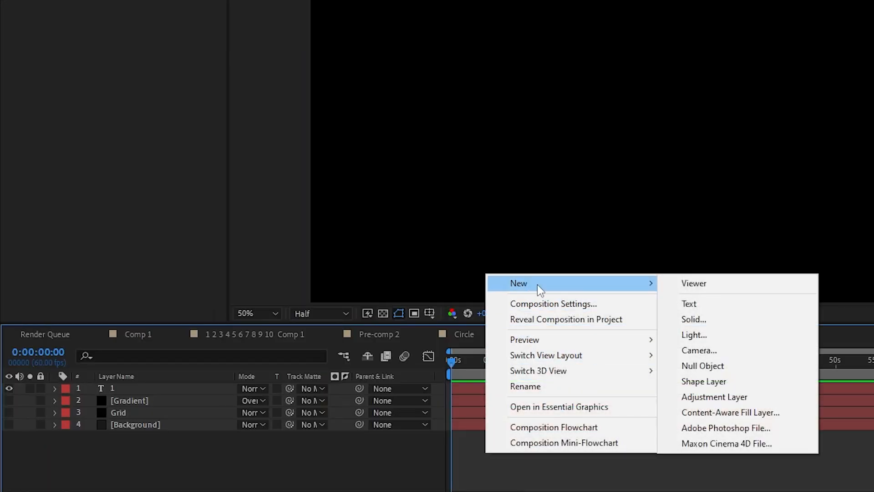
pyautogui.click(717, 366)
pyautogui.rightClick(138, 389)
pyautogui.click(228, 349)
pyautogui.write('Circle Controller')
# Find the Angle Control effect by searching for angle, and apply it to the Circle Controller layer.
pyautogui.click(747, 330)
pyautogui.write('angle')
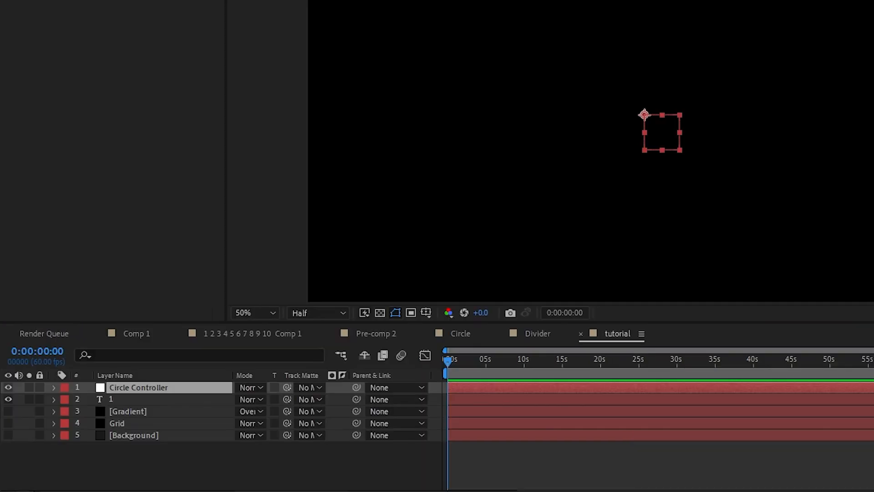
pyautogui.moveTo(873, 385); pyautogui.dragTo(119, 385)
# Duplicate the text layer 1, collapse the original's properties and select the original again.
pyautogui.click(106, 399)
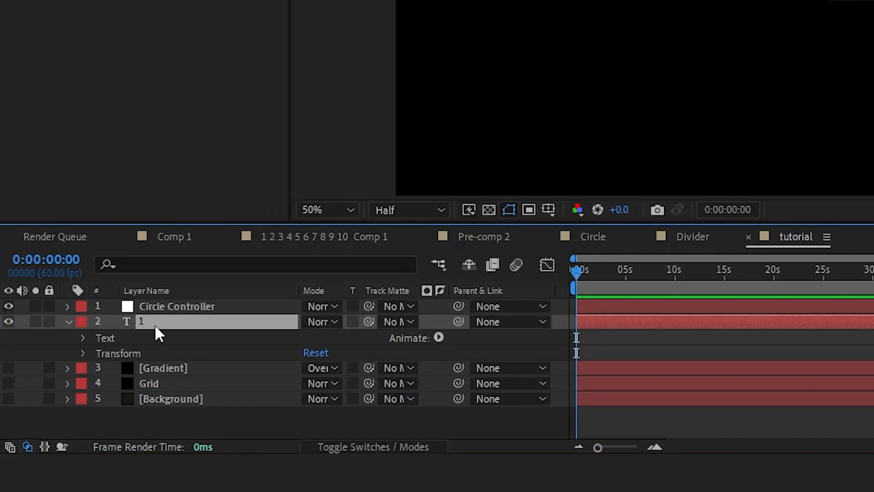
pyautogui.hotkey('ctrl', 'd')
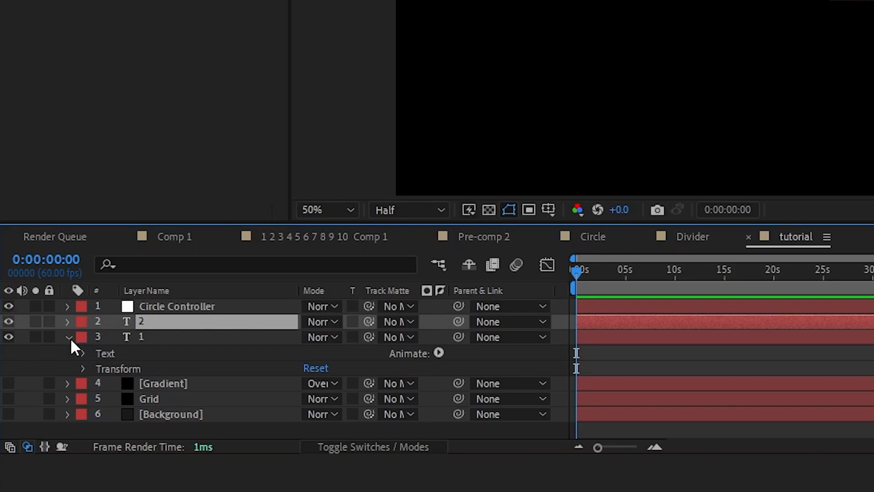
pyautogui.click(69, 337)
pyautogui.click(198, 336)
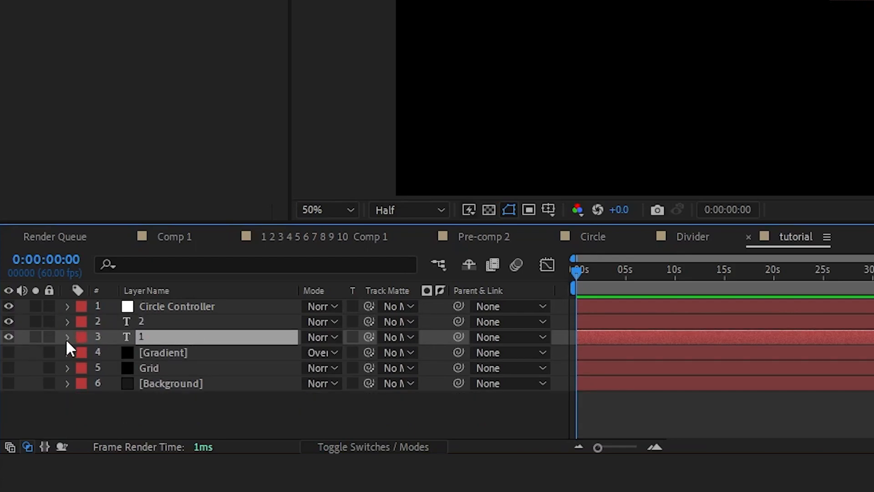
# Reveal the Rotation property of text layer 1 and enable an expression on it.
pyautogui.click(67, 337)
pyautogui.press('r')
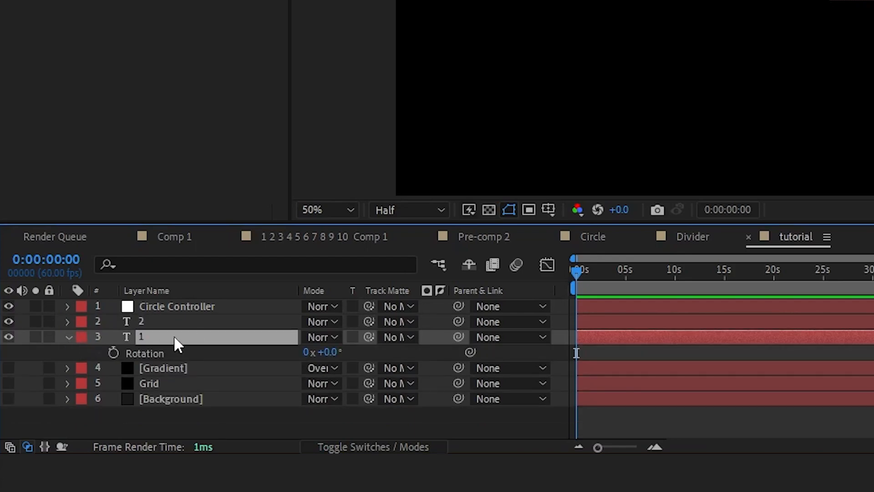
pyautogui.keyDown('alt'); pyautogui.click(114, 352); pyautogui.keyUp('alt')
pyautogui.click(777, 365)
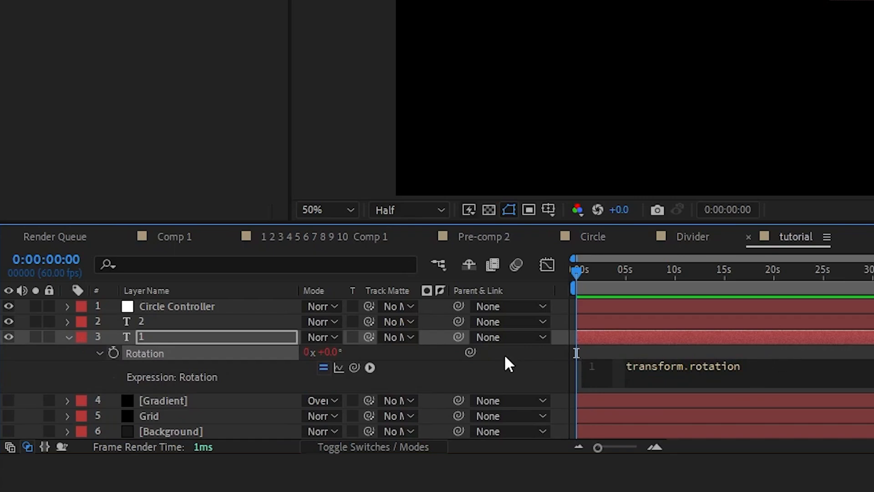
pyautogui.moveTo(469, 354); pyautogui.dragTo(671, 363)
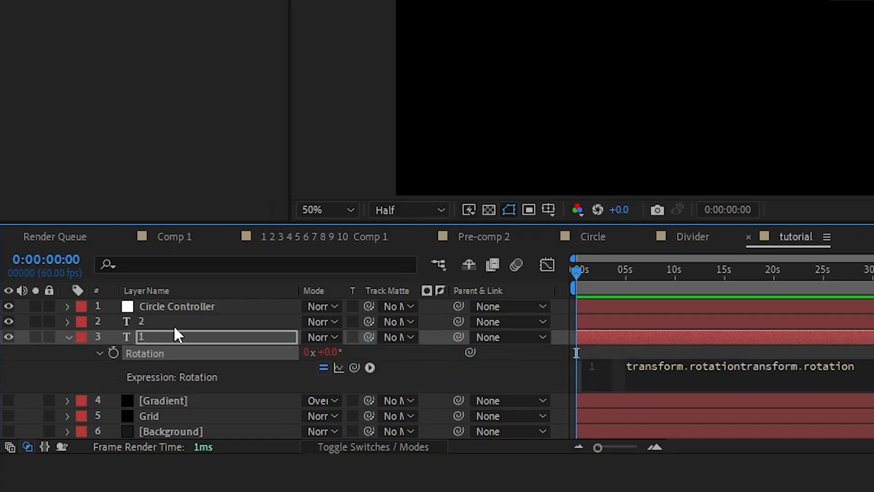
pyautogui.click(177, 335)
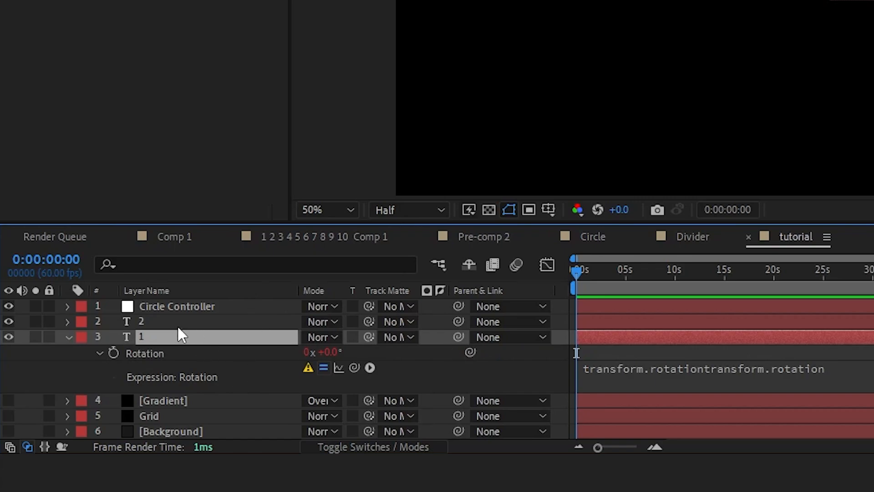
# Reveal text layer 2's Rotation, clear layer 1's rotation expression and link it to the Rotation of layer 2.
pyautogui.click(164, 320)
pyautogui.press('r')
pyautogui.click(767, 387)
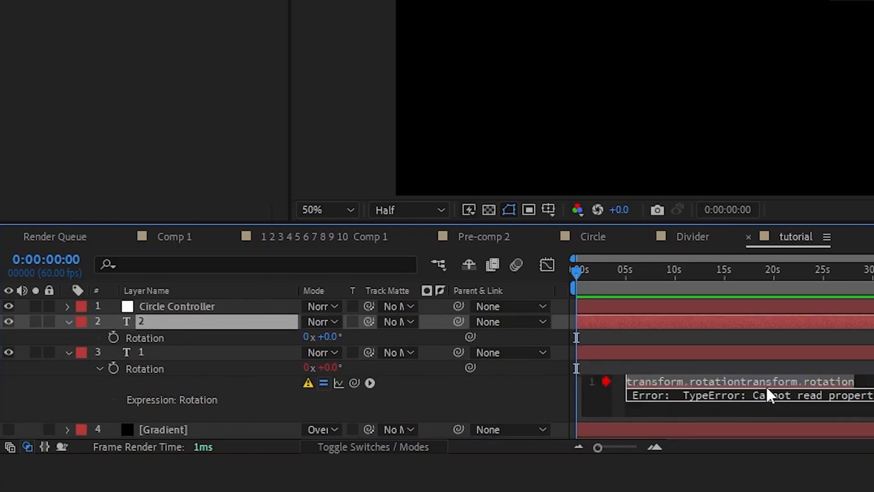
pyautogui.press('BackSpace')
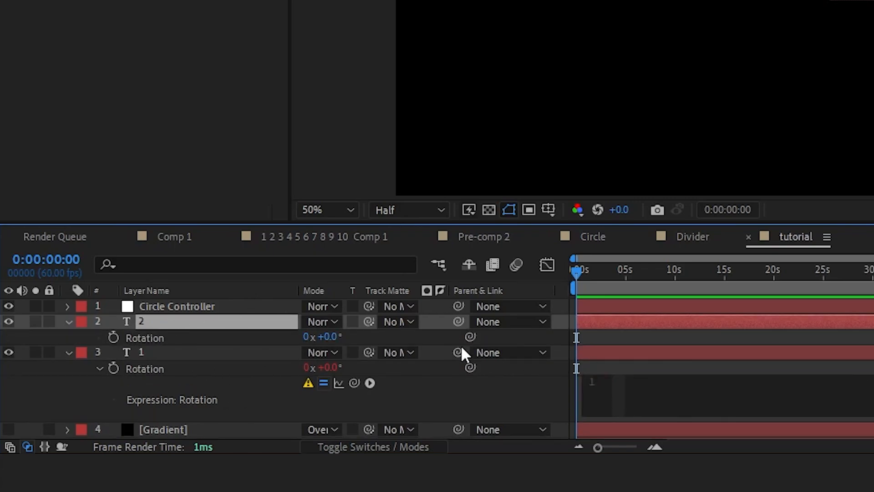
pyautogui.moveTo(470, 367); pyautogui.dragTo(149, 336)
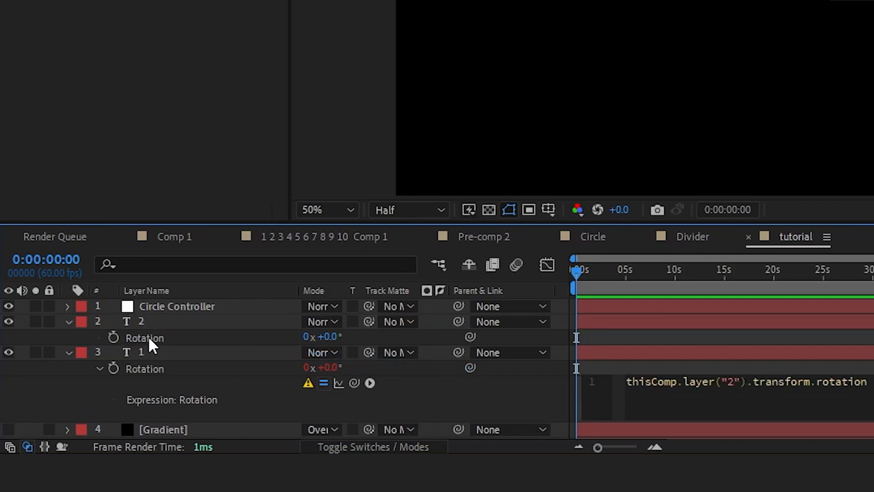
# Replace the "2" layer reference in layer 1's rotation expression with index + 1.
pyautogui.click(737, 381)
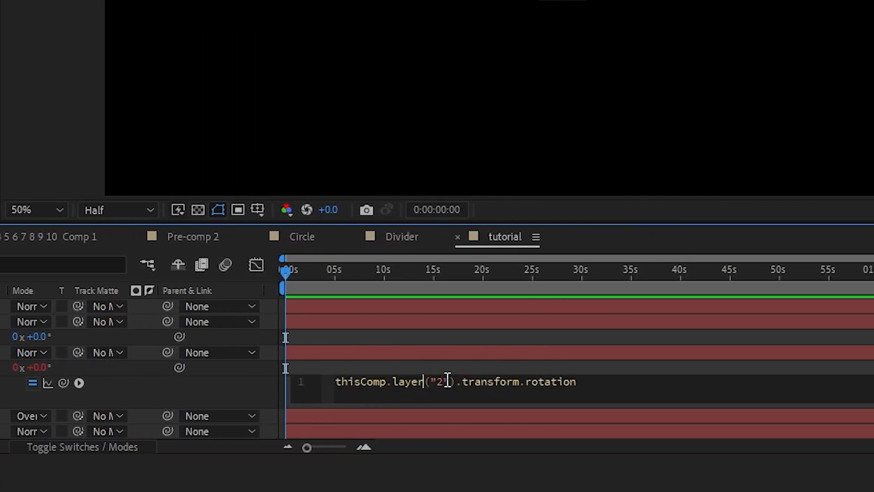
pyautogui.moveTo(450, 381); pyautogui.dragTo(431, 382)
pyautogui.write('index + 1')
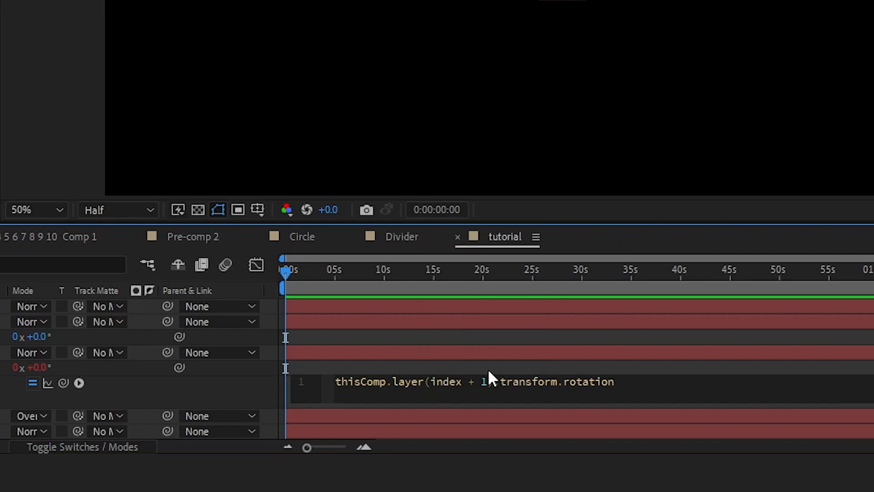
pyautogui.click(499, 369)
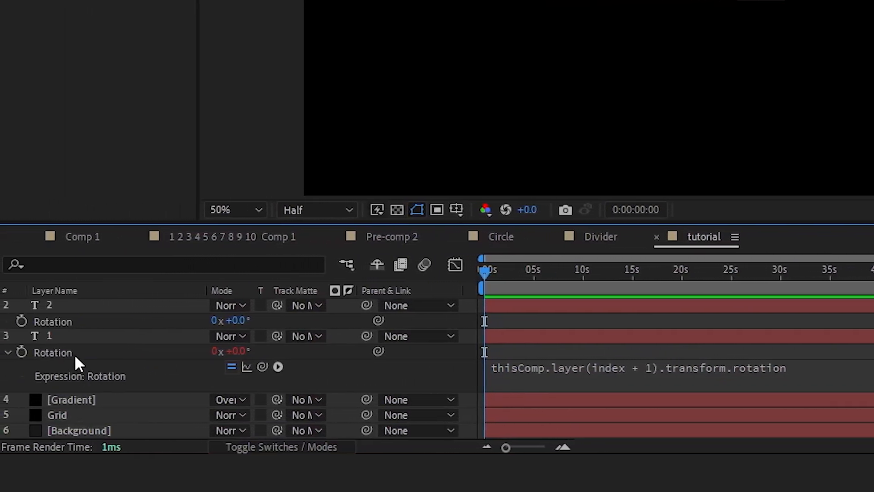
pyautogui.click(64, 335)
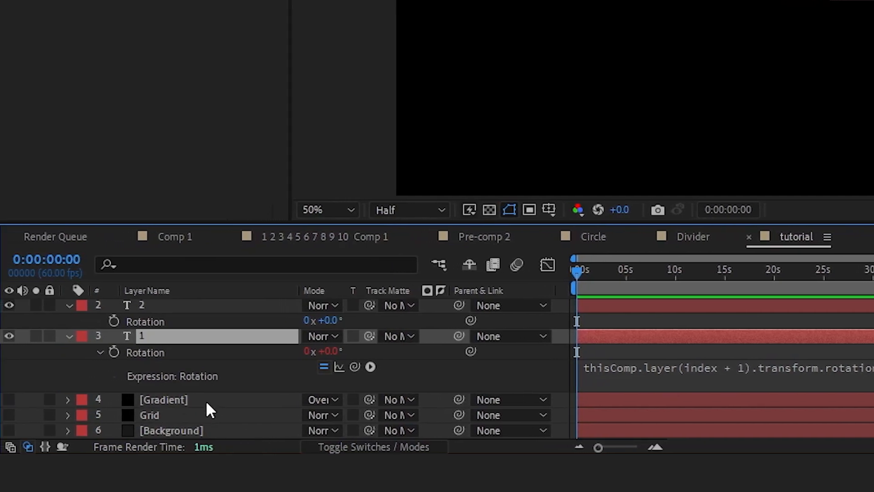
pyautogui.scroll(1, 205, 400)
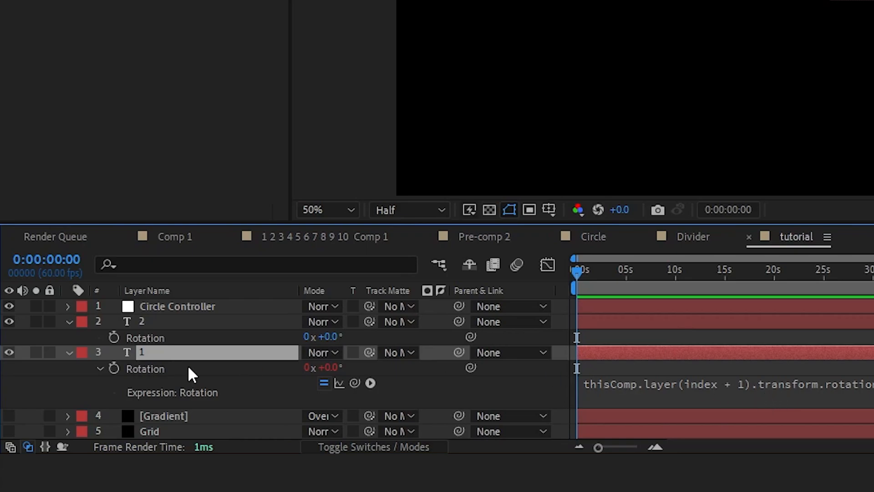
pyautogui.click(173, 324)
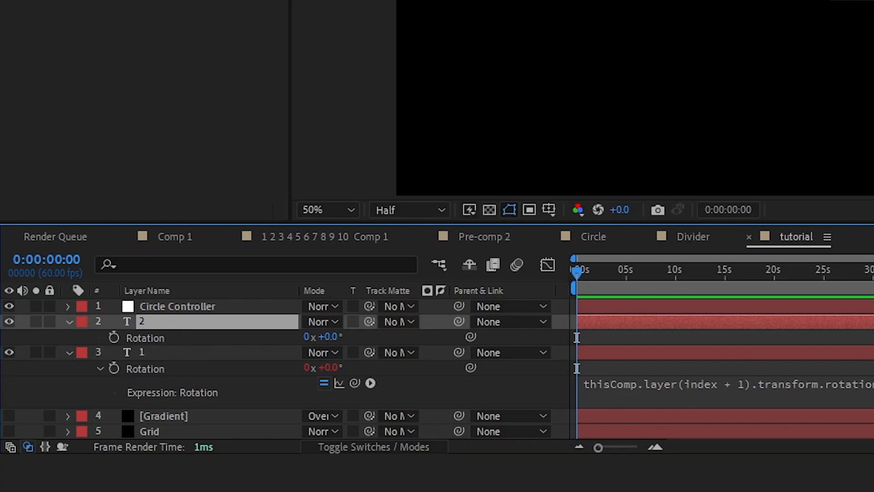
pyautogui.click(152, 352)
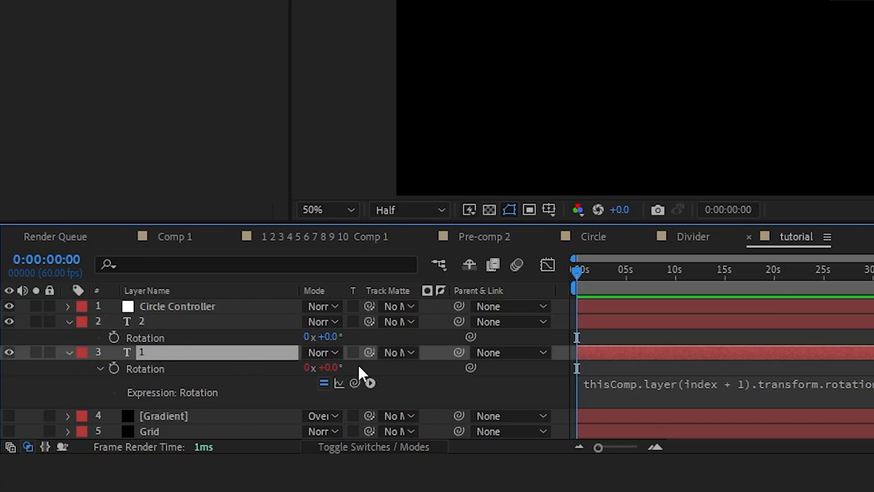
pyautogui.click(710, 384)
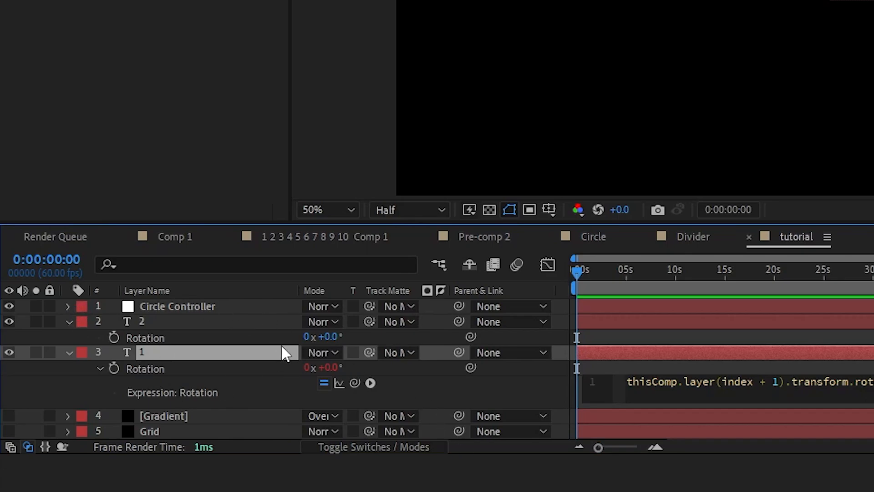
# Show the Circle Controller layer's Angle Control effect and lock the Effect Controls display on it.
pyautogui.click(67, 307)
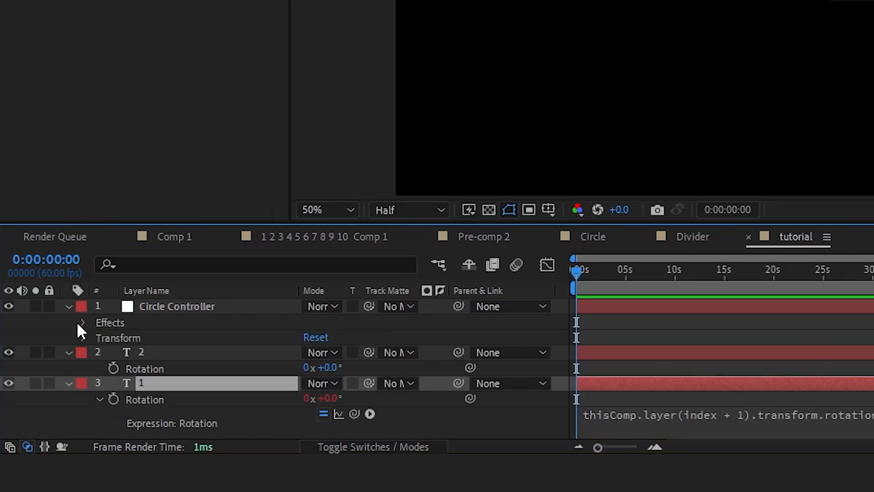
pyautogui.click(103, 321)
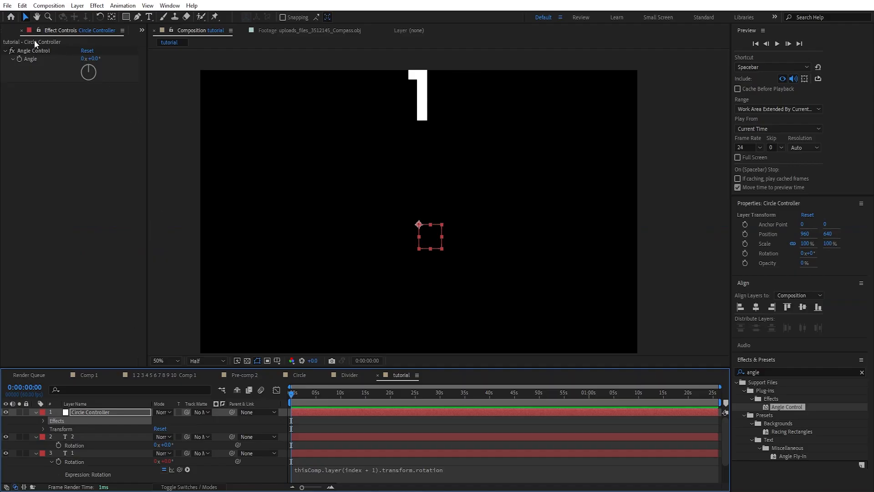
pyautogui.click(38, 31)
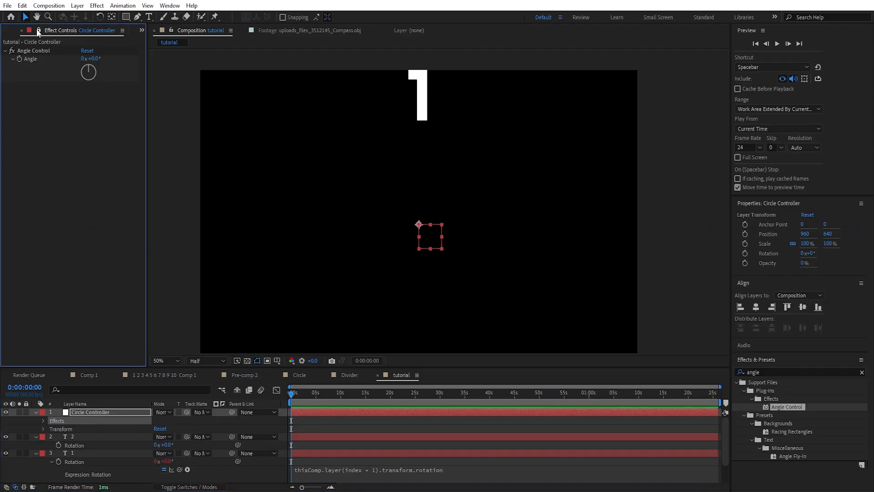
# Append + and a link to Circle Controller's Angle Control value to the rotation expression of text layer 1.
pyautogui.click(76, 454)
pyautogui.click(467, 474)
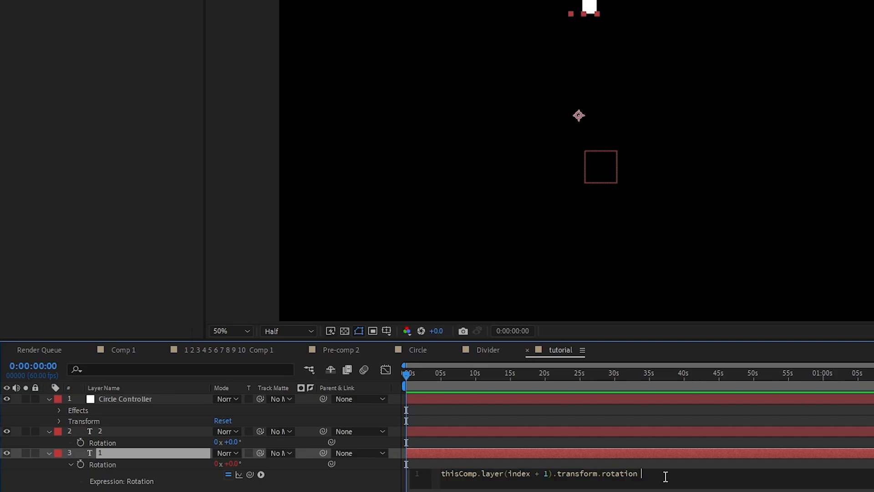
pyautogui.write('+')
pyautogui.moveTo(250, 474); pyautogui.dragTo(54, 7)
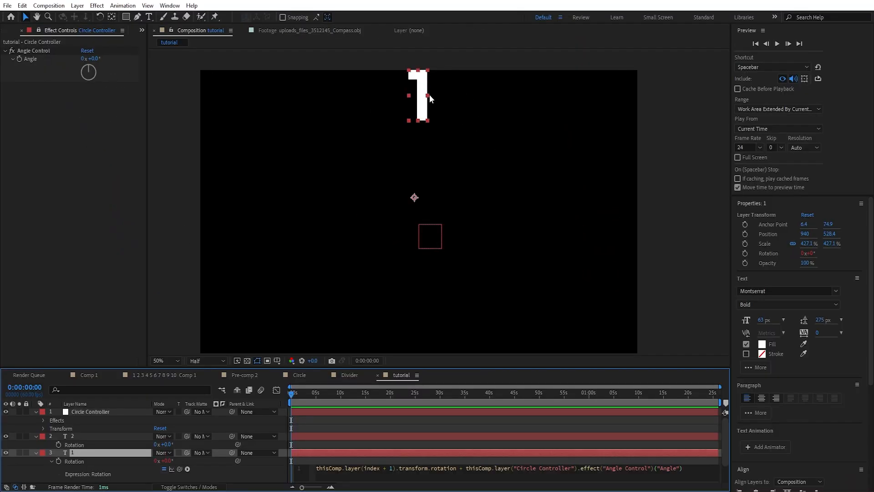
pyautogui.moveTo(89, 72); pyautogui.dragTo(93, 136)
# Duplicate text layer 2 five times, and select text layer 1.
pyautogui.click(92, 436)
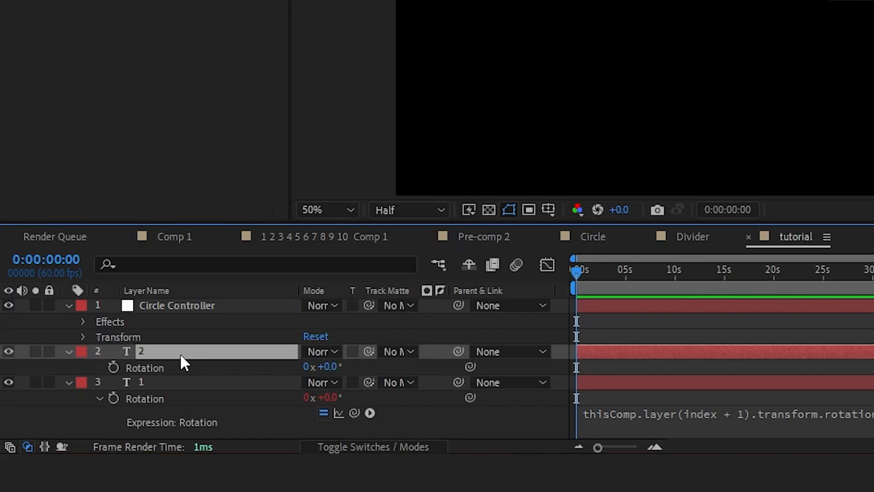
pyautogui.hotkey('ctrl', 'd')
pyautogui.hotkey('ctrl', 'd')
pyautogui.hotkey('ctrl', 'd')
pyautogui.hotkey('ctrl', 'd')
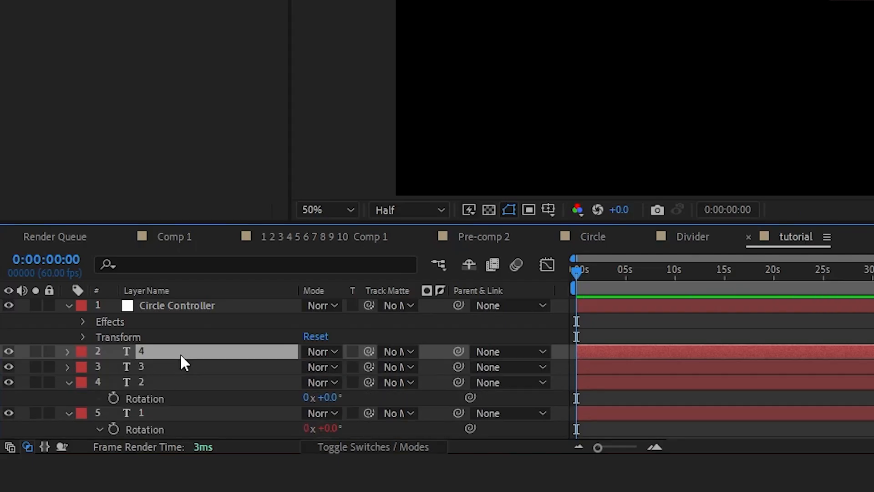
pyautogui.hotkey('ctrl', 'd')
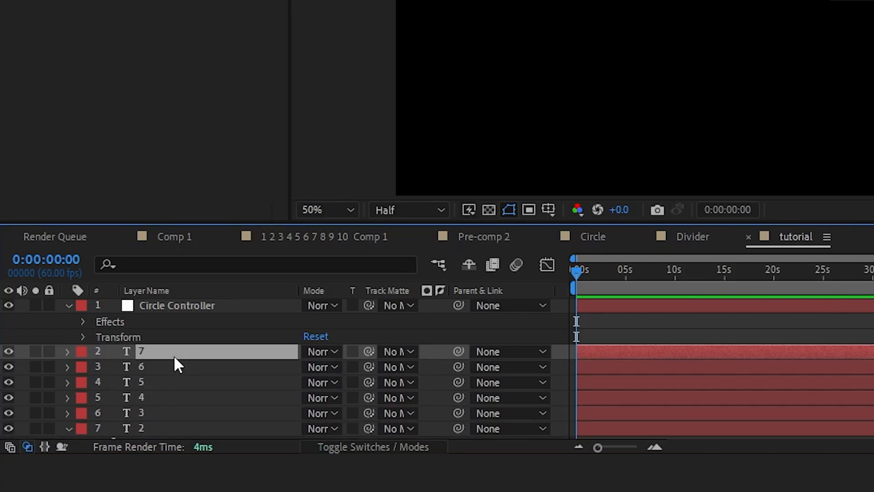
pyautogui.scroll(-2, 182, 377)
pyautogui.click(159, 412)
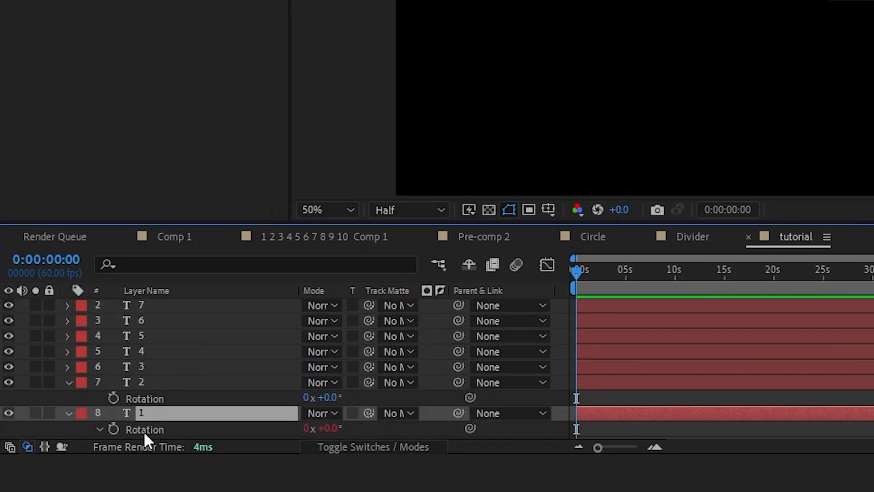
# Paste the rotation expression of text layer 1 onto text layers 2 through 7.
pyautogui.press('Return')
pyautogui.click(171, 382)
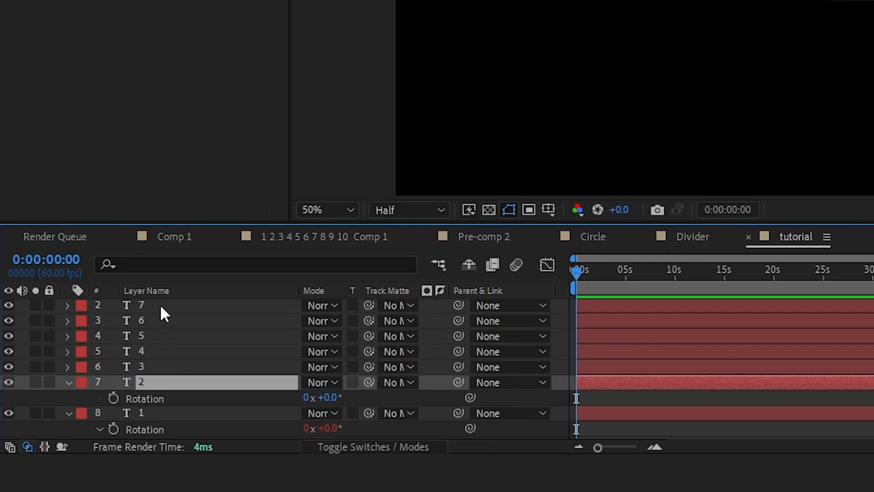
pyautogui.keyDown('shift'); pyautogui.click(159, 304); pyautogui.keyUp('shift')
pyautogui.hotkey('ctrl', 'v')
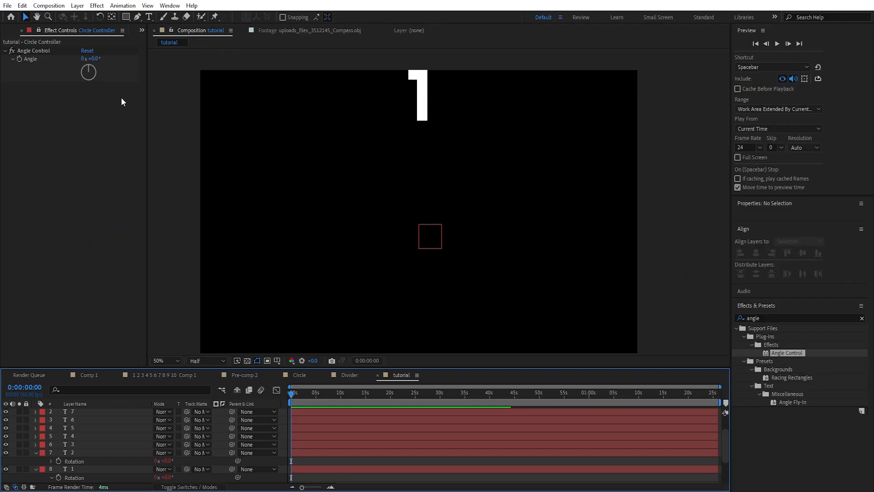
# Set the Circle Controller's Angle Control angle to 360 / 7.
pyautogui.click(91, 69)
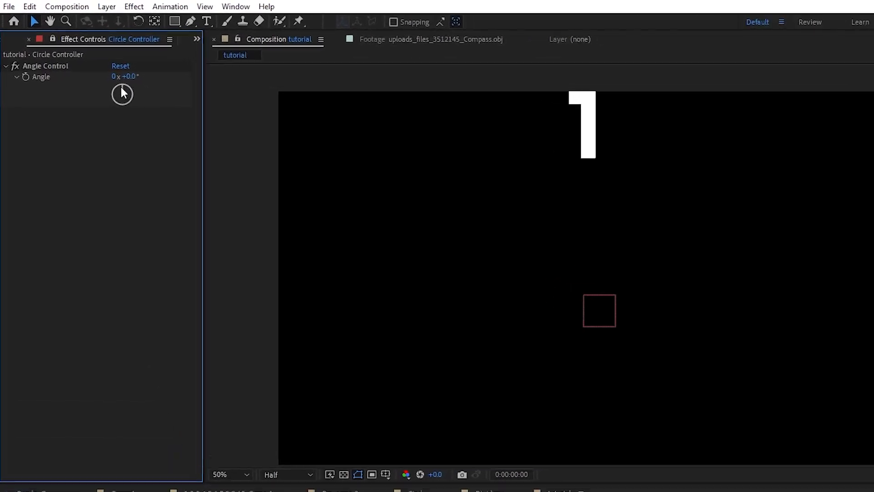
pyautogui.click(97, 58)
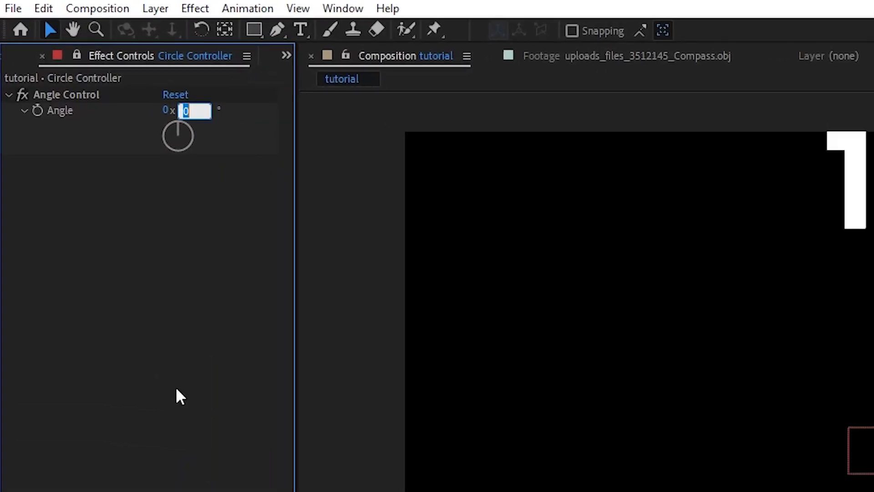
pyautogui.write('3')
pyautogui.write('60 / 7')
pyautogui.press('Return')
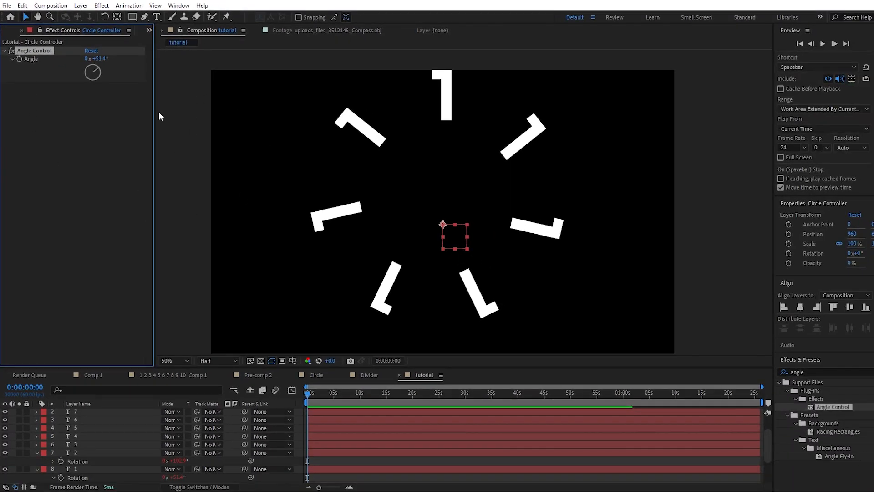
# Replace the text of the six copied numerals, going clockwise from the top one, with 2, 3, 4, 5, 6 and 7.
pyautogui.doubleClick(523, 137)
pyautogui.write('2')
pyautogui.doubleClick(515, 244)
pyautogui.write('3')
pyautogui.doubleClick(453, 294)
pyautogui.write('4')
pyautogui.doubleClick(364, 287)
pyautogui.write('5')
pyautogui.click(313, 215)
pyautogui.write('6')
pyautogui.doubleClick(348, 135)
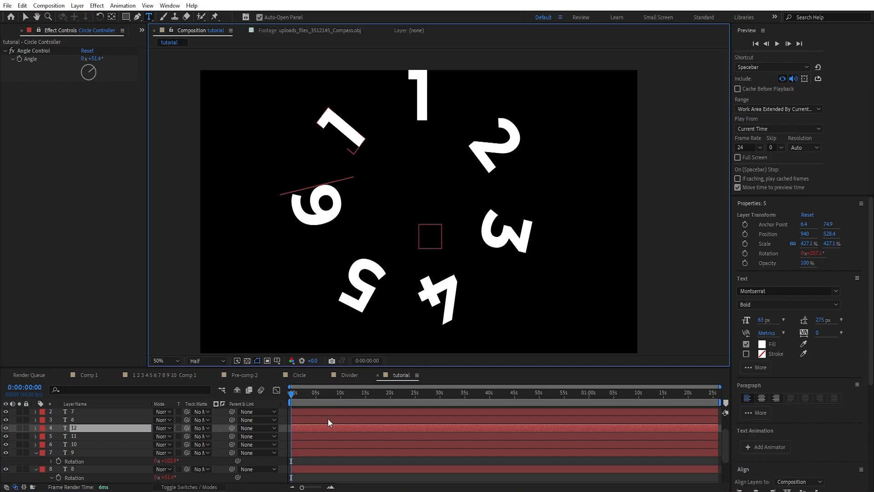
pyautogui.write('7')
pyautogui.click(327, 461)
pyautogui.press('v')
# Give all seven number layers a thinner font weight and smaller font size, and set their scale to 455.1%.
pyautogui.click(84, 411)
pyautogui.keyDown('shift'); pyautogui.click(80, 453); pyautogui.keyUp('shift')
pyautogui.hotkey('ctrl', 'v')
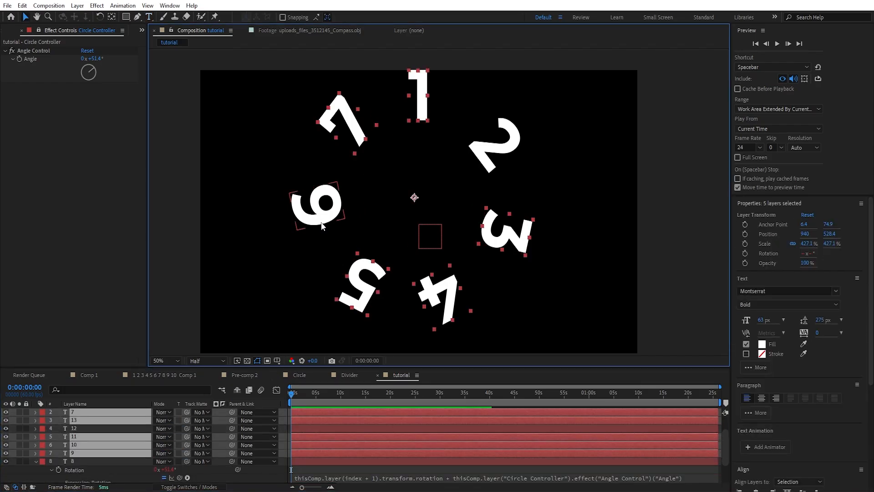
pyautogui.click(317, 205)
pyautogui.click(84, 411)
pyautogui.keyDown('shift'); pyautogui.click(76, 461); pyautogui.keyUp('shift')
pyautogui.press('s')
pyautogui.moveTo(180, 420); pyautogui.dragTo(146, 432)
pyautogui.click(773, 304)
pyautogui.click(768, 324)
pyautogui.click(783, 319)
pyautogui.click(801, 437)
pyautogui.moveTo(181, 419); pyautogui.dragTo(234, 416)
pyautogui.click(371, 425)
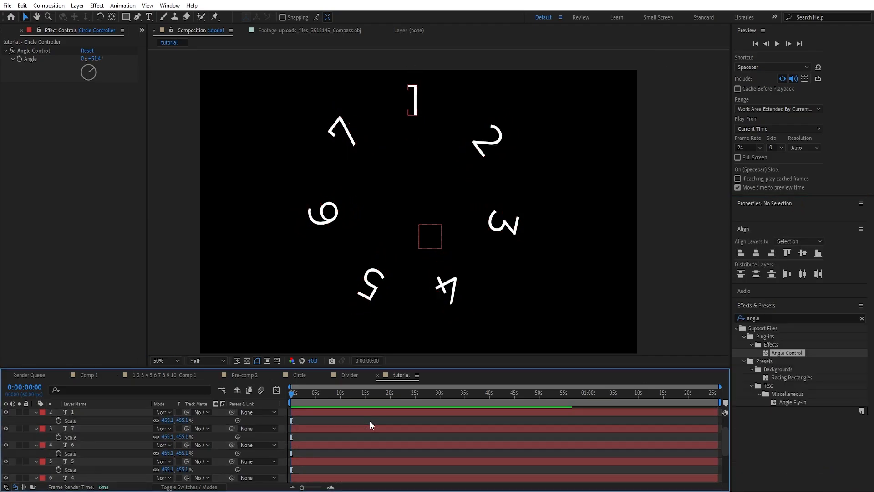
# Move the Circle Controller null to the centre of the number ring and centre its anchor point.
pyautogui.click(429, 241)
pyautogui.moveTo(429, 242); pyautogui.dragTo(410, 201)
pyautogui.press('t')
pyautogui.press('y')
pyautogui.hotkey('ctrl', 'alt', 'Home')
pyautogui.press('v')
pyautogui.hotkey('ctrl', 'shift', 'a')
pyautogui.click(419, 379)
# Collapse the expanded properties of the number layers in the timeline.
pyautogui.moveTo(35, 412); pyautogui.dragTo(37, 470)
pyautogui.click(91, 412)
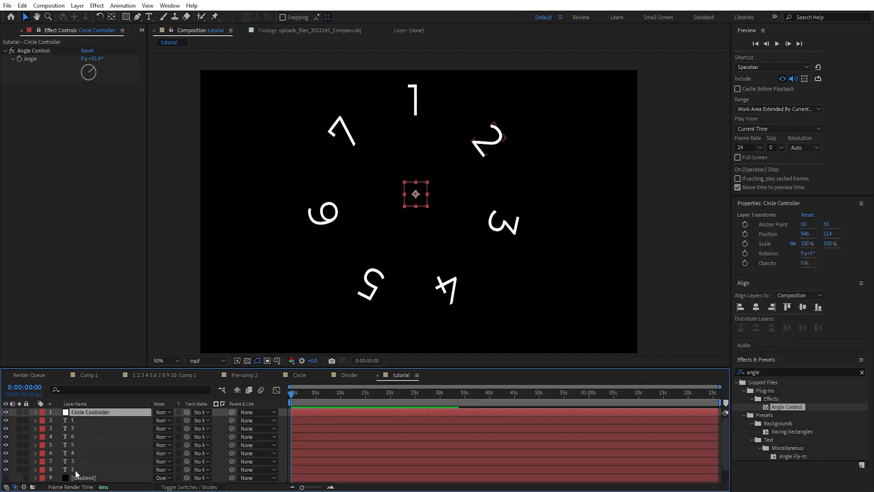
pyautogui.keyDown('shift'); pyautogui.click(76, 470); pyautogui.keyUp('shift')
pyautogui.click(49, 420)
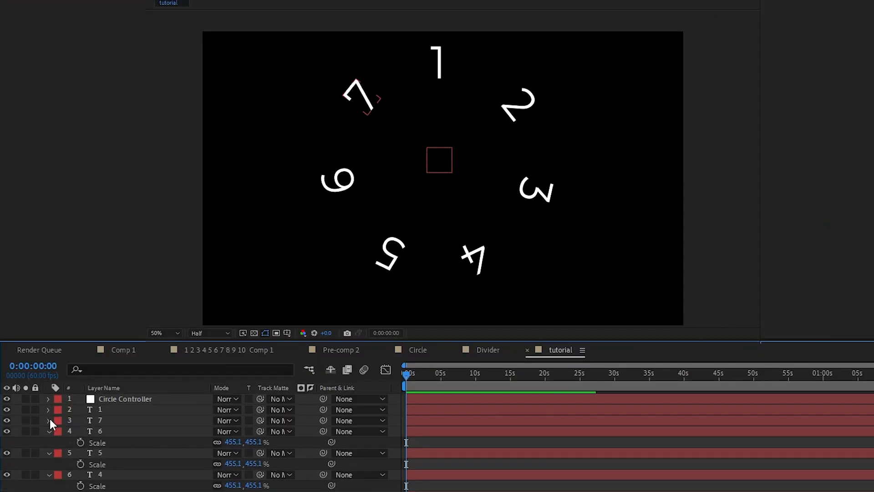
pyautogui.press('a')
pyautogui.press('a')
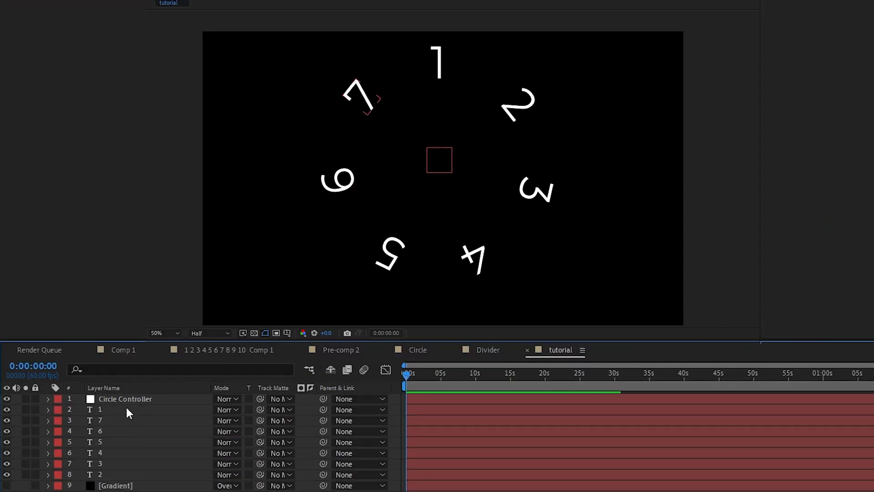
# Pre-compose Circle Controller and the seven number layers as "Spinner", moving all attributes into the new composition.
pyautogui.click(125, 399)
pyautogui.keyDown('shift'); pyautogui.click(103, 475); pyautogui.keyUp('shift')
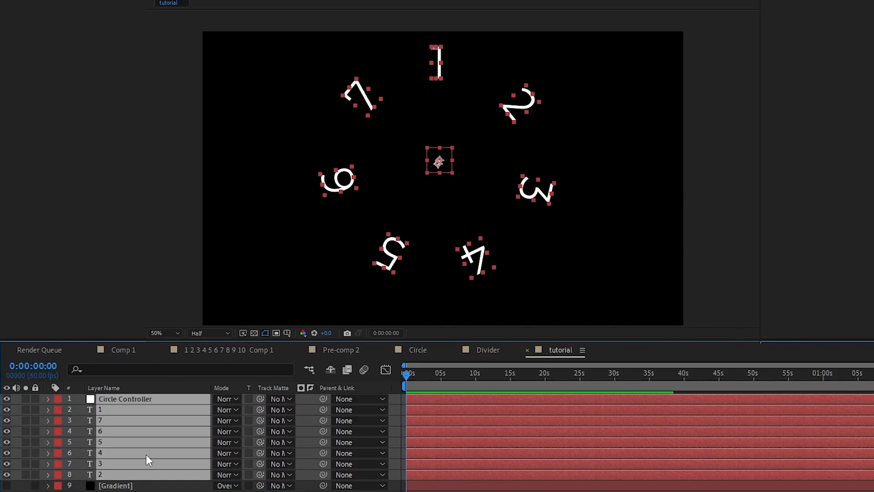
pyautogui.hotkey('ctrl', 'shift', 'c')
pyautogui.click(383, 211)
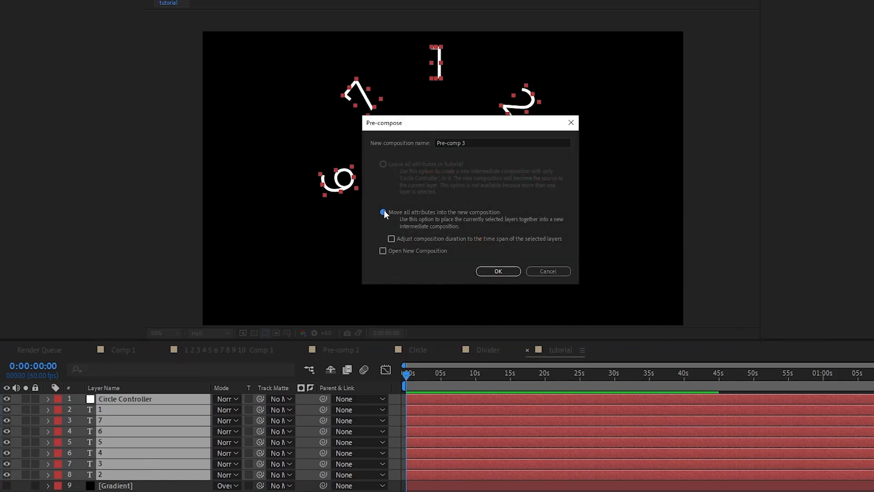
pyautogui.doubleClick(477, 144)
pyautogui.hotkey('ctrl', 'a')
pyautogui.write('Spinner')
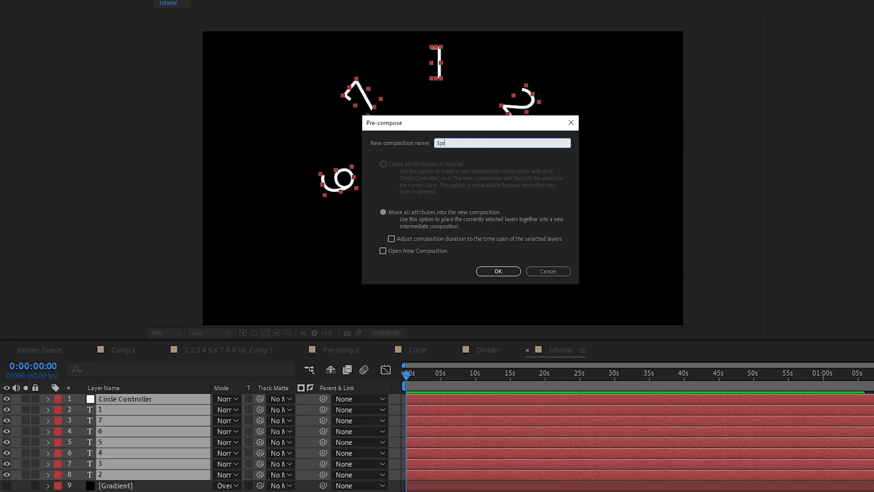
pyautogui.click(498, 270)
# Open the Spinner composition and move all of its layers down together so the ring sits centred in the frame.
pyautogui.press('Tab')
pyautogui.doubleClick(188, 401)
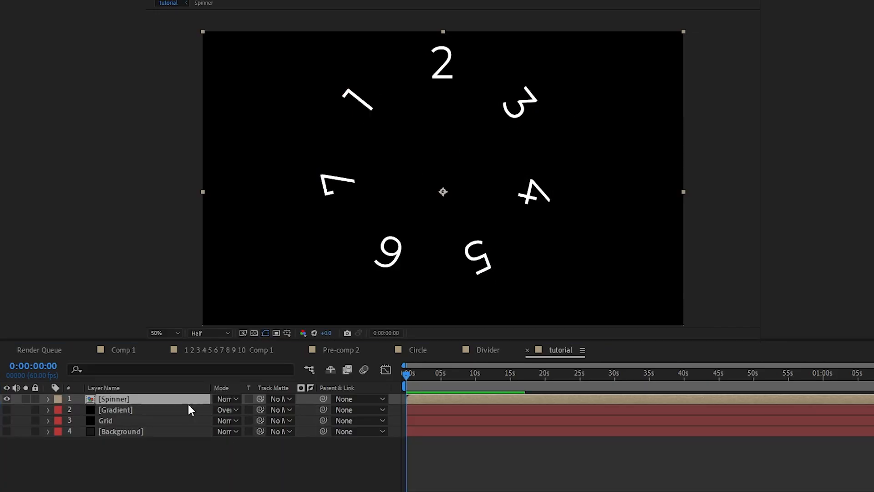
pyautogui.click(114, 399)
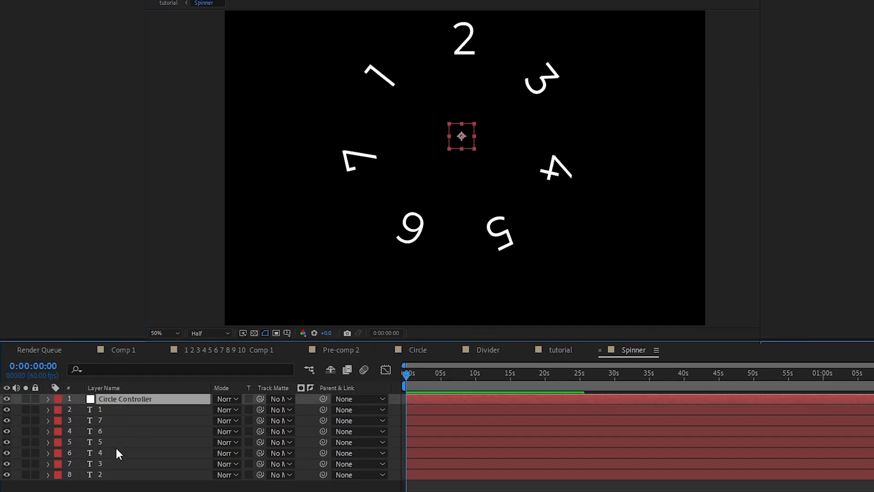
pyautogui.keyDown('shift'); pyautogui.click(114, 474); pyautogui.keyUp('shift')
pyautogui.press(',')
pyautogui.press(',')
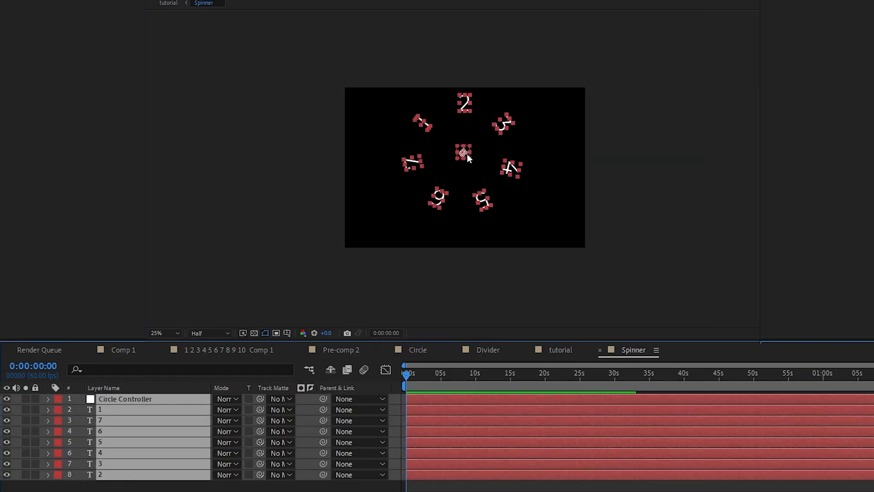
pyautogui.moveTo(468, 155); pyautogui.dragTo(465, 167)
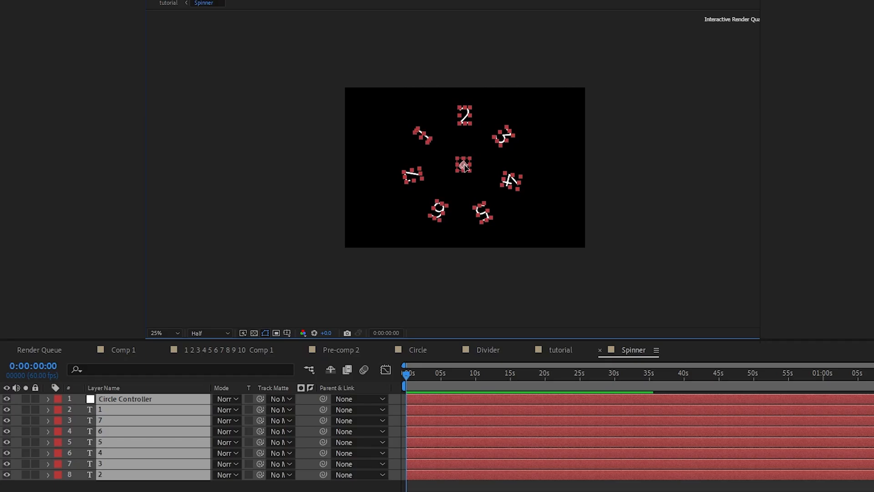
pyautogui.click(682, 189)
pyautogui.press('.')
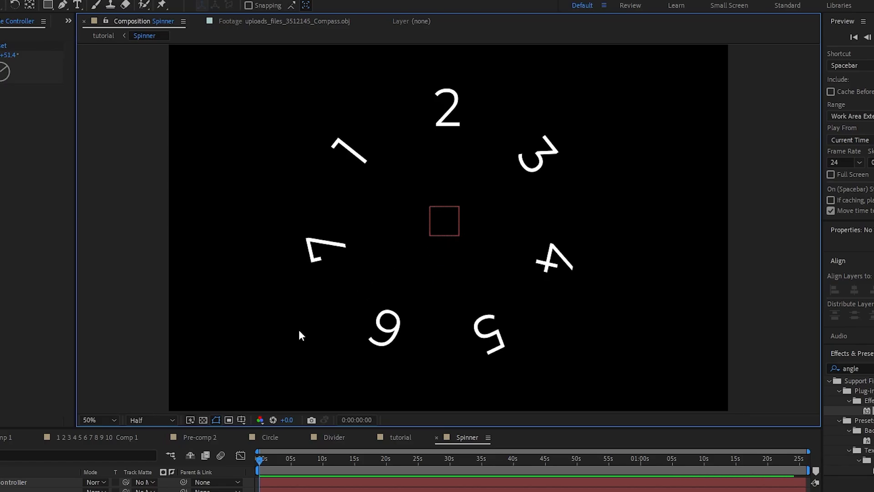
# Examine the dial's dashed dividers in the Circle composition at different times.
pyautogui.click(284, 439)
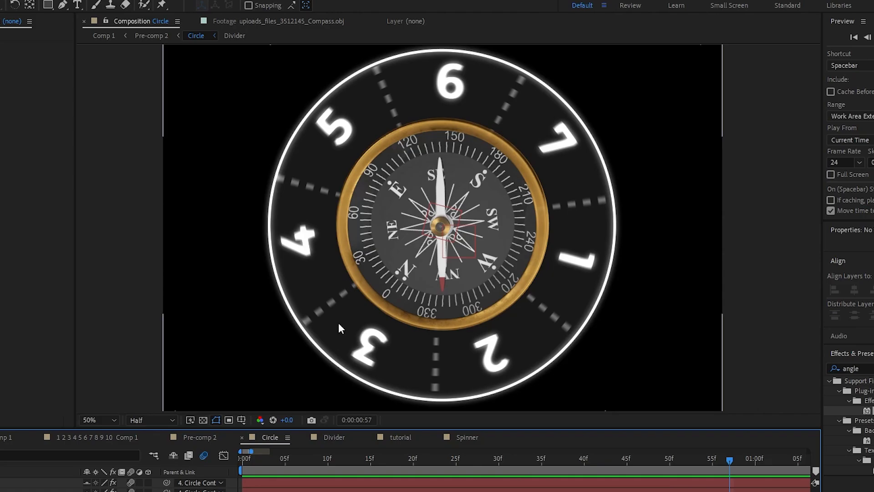
pyautogui.moveTo(702, 462); pyautogui.dragTo(796, 473)
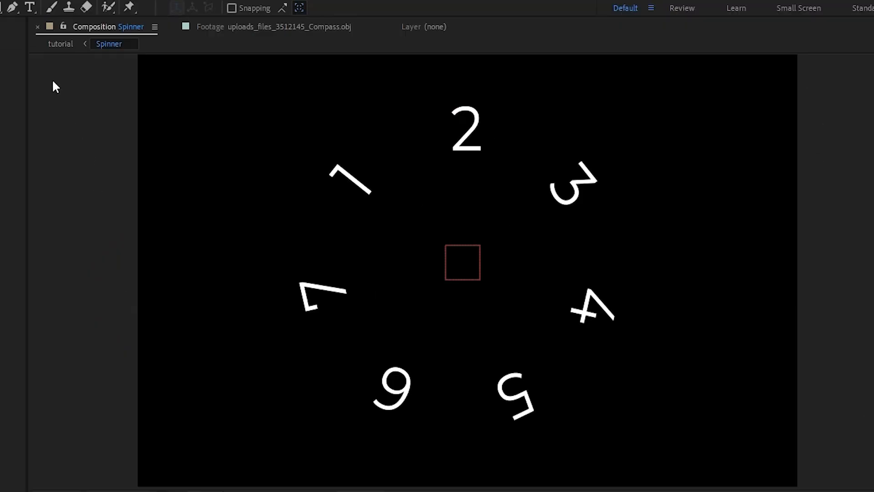
# Draw a straight vertical line with the Pen tool in Spinner, just outside the numbers 1 and 7.
pyautogui.click(15, 9)
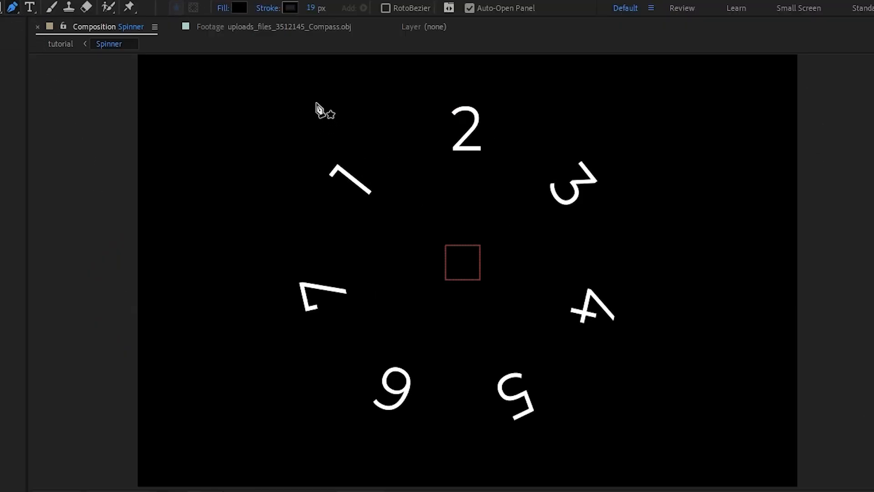
pyautogui.click(272, 167)
pyautogui.click(272, 302)
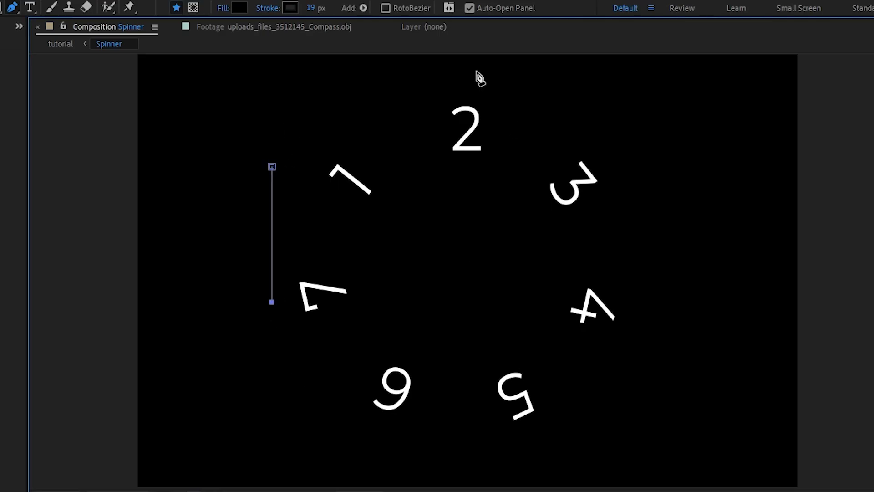
# Keep the line's stroke as a solid color and set that color to white.
pyautogui.click(277, 5)
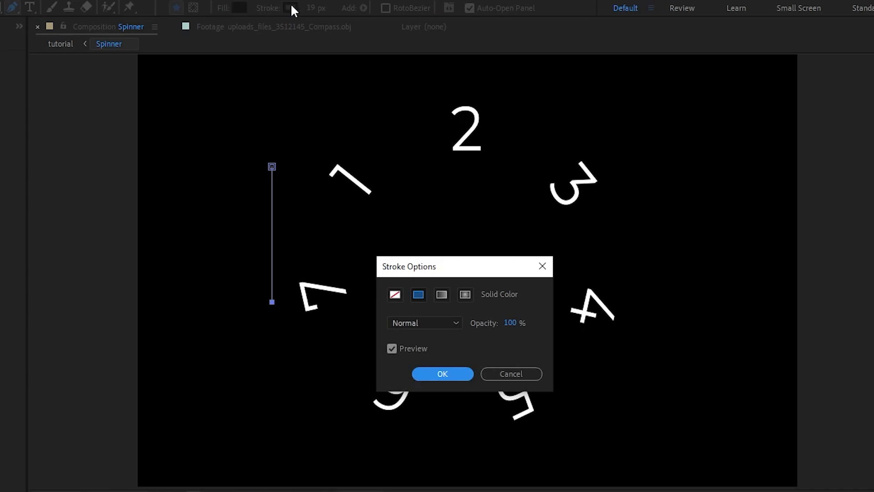
pyautogui.press('Return')
pyautogui.click(294, 7)
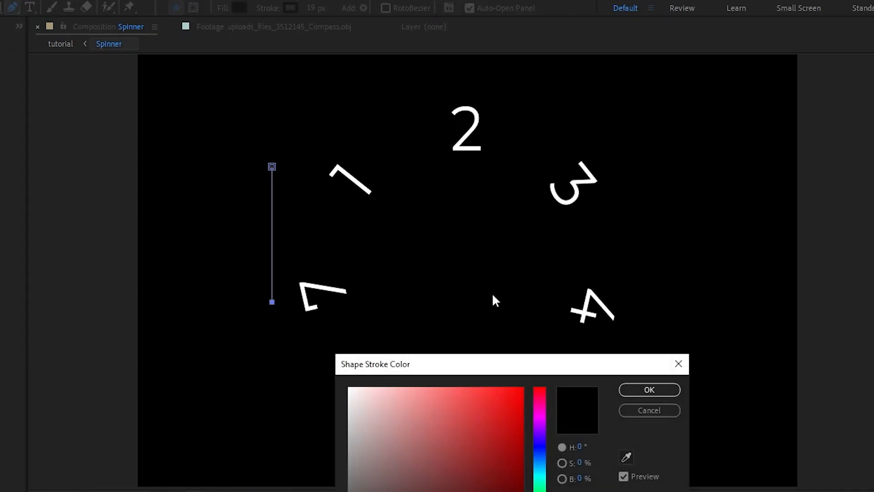
pyautogui.moveTo(404, 451); pyautogui.dragTo(299, 320)
pyautogui.click(649, 390)
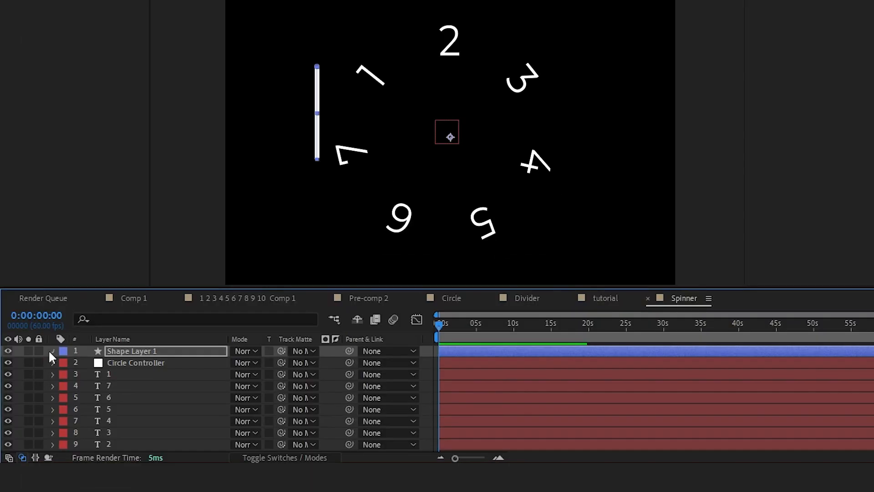
# Expand Shape Layer 1 down to Stroke 1 and add a dash to its stroke.
pyautogui.click(53, 351)
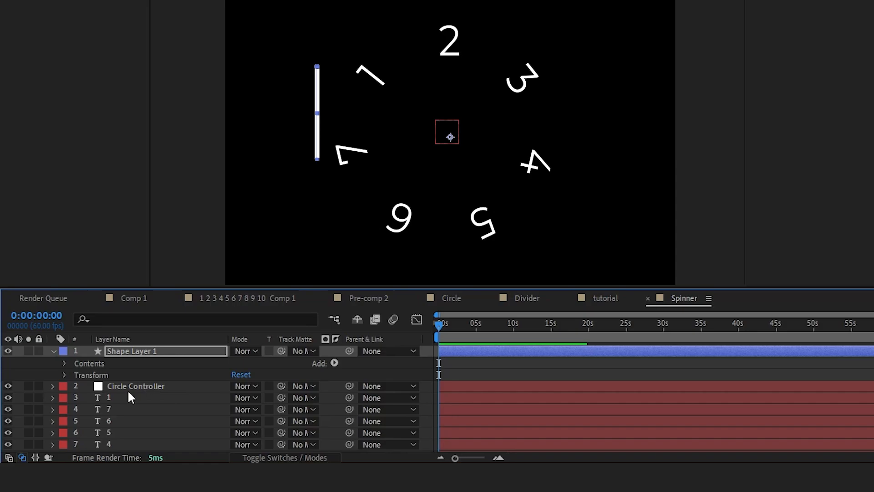
pyautogui.click(64, 375)
pyautogui.click(64, 363)
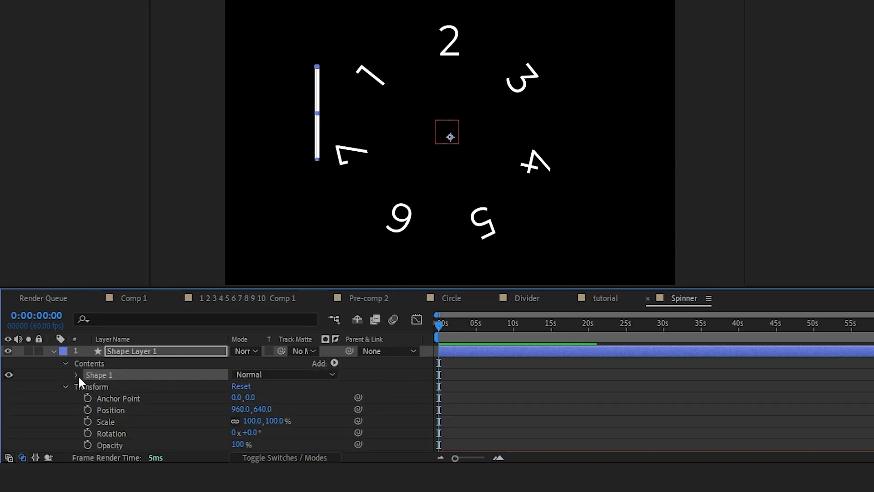
pyautogui.click(76, 375)
pyautogui.click(87, 399)
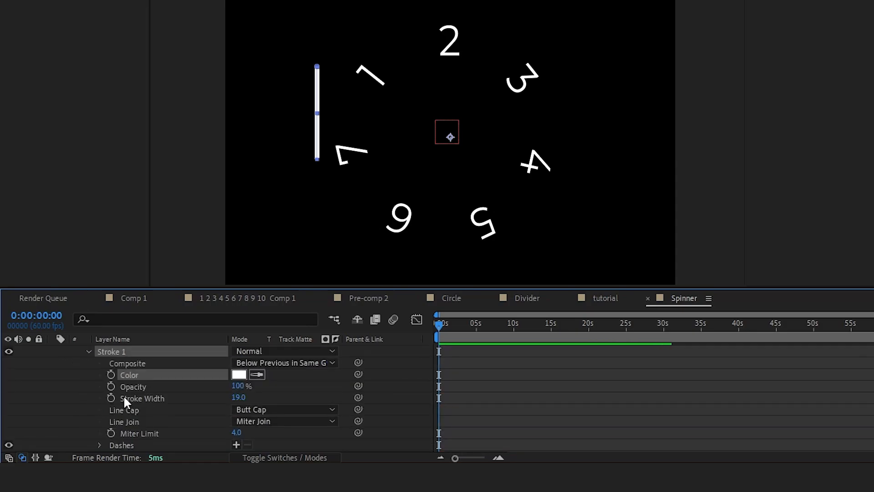
pyautogui.scroll(-2, 185, 386)
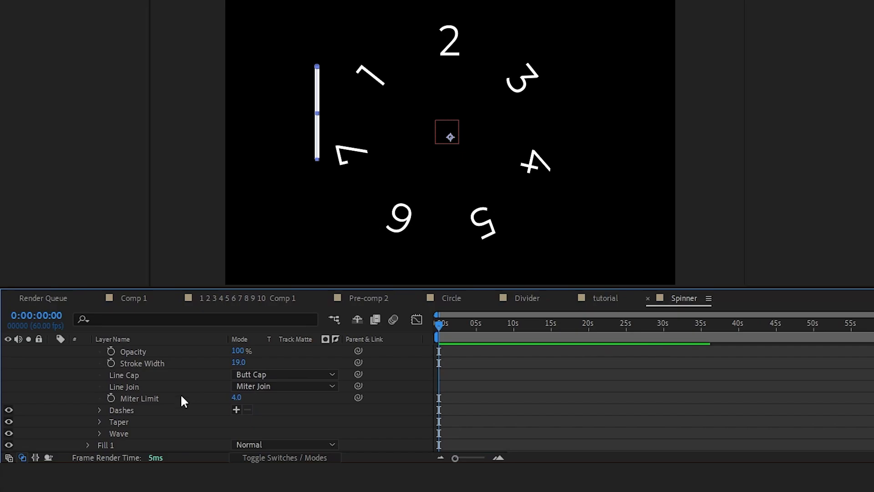
pyautogui.click(236, 408)
# Set the Dash value of the line's stroke to 45 and deselect the layer.
pyautogui.press('.')
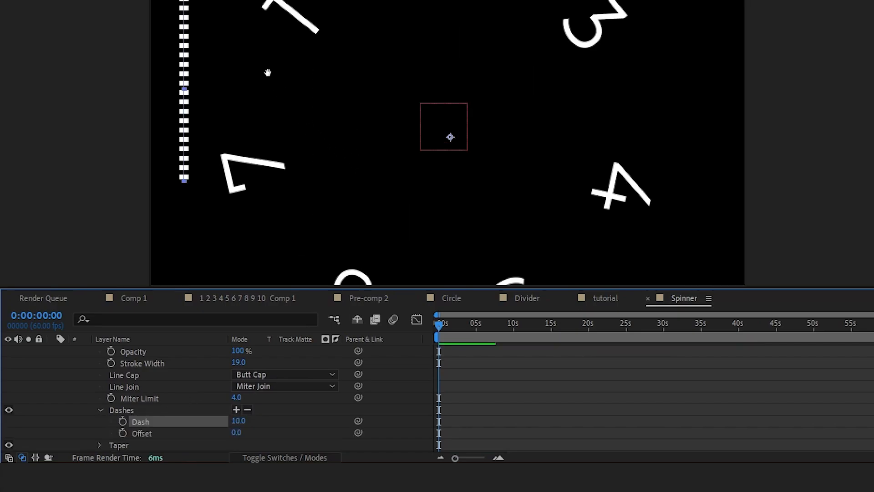
pyautogui.moveTo(267, 72); pyautogui.dragTo(407, 111)
pyautogui.moveTo(239, 426)
pyautogui.mouseDown()
pyautogui.moveTo(273, 416)
pyautogui.moveTo(251, 420)
pyautogui.moveTo(264, 422)
pyautogui.mouseUp()
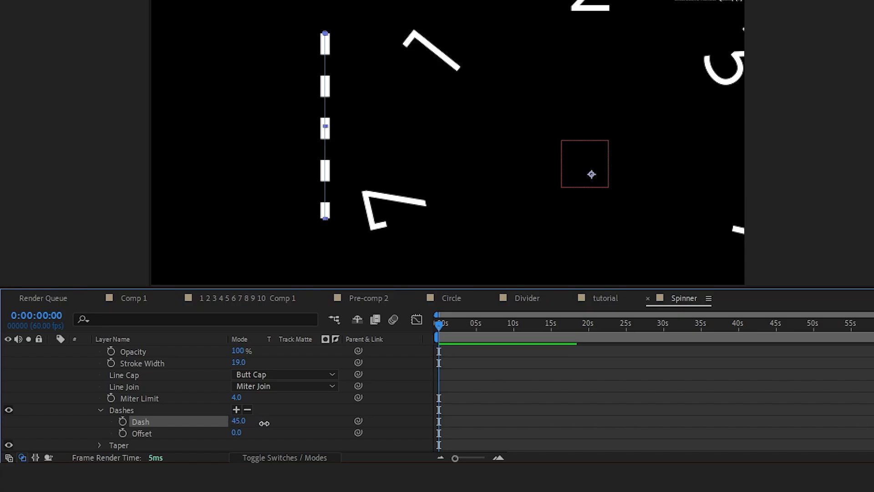
pyautogui.click(673, 403)
# Move the dashed line to the middle of the number ring and centre its anchor point on the line.
pyautogui.moveTo(559, 148); pyautogui.dragTo(446, 156)
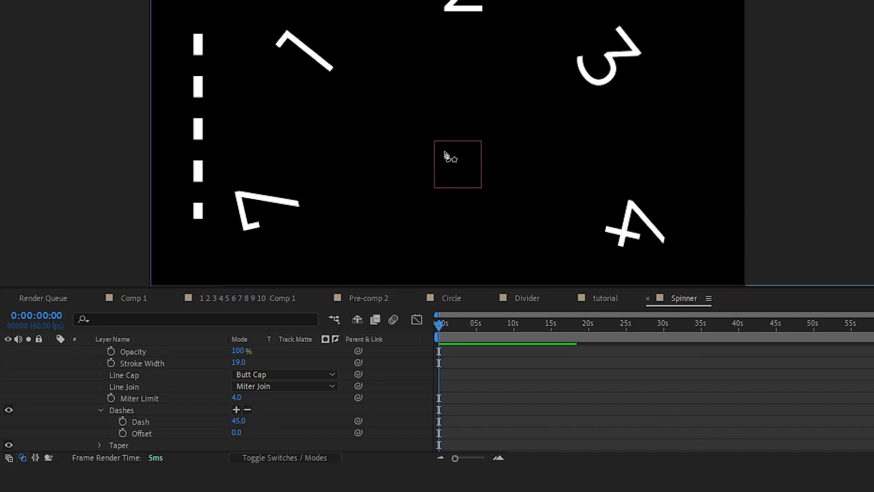
pyautogui.press(',')
pyautogui.press(',')
pyautogui.press(',')
pyautogui.click(390, 138)
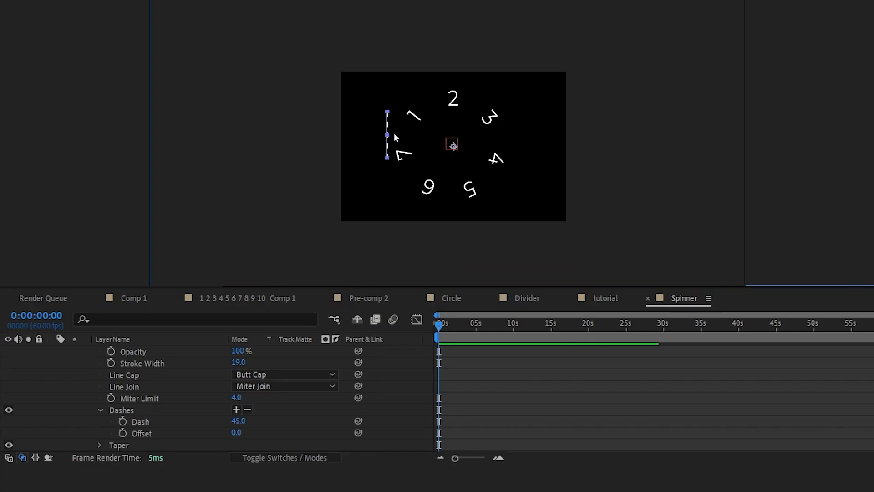
pyautogui.press('.')
pyautogui.press('y')
pyautogui.moveTo(456, 155)
pyautogui.mouseDown()
pyautogui.moveTo(333, 131)
pyautogui.moveTo(453, 159)
pyautogui.mouseUp()
pyautogui.hotkey('ctrl', 'alt', 'Home')
pyautogui.press('v')
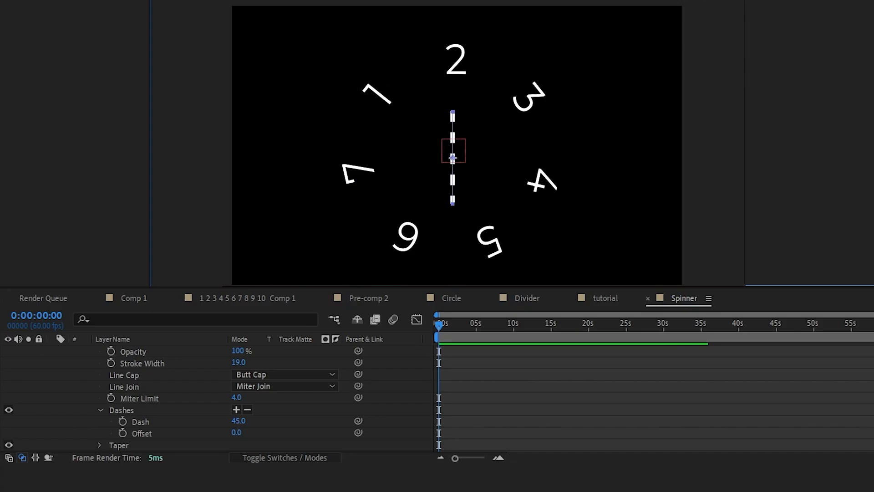
# Centre the dashed line horizontally in the composition and add a Repeater to its shape contents.
pyautogui.click(246, 105)
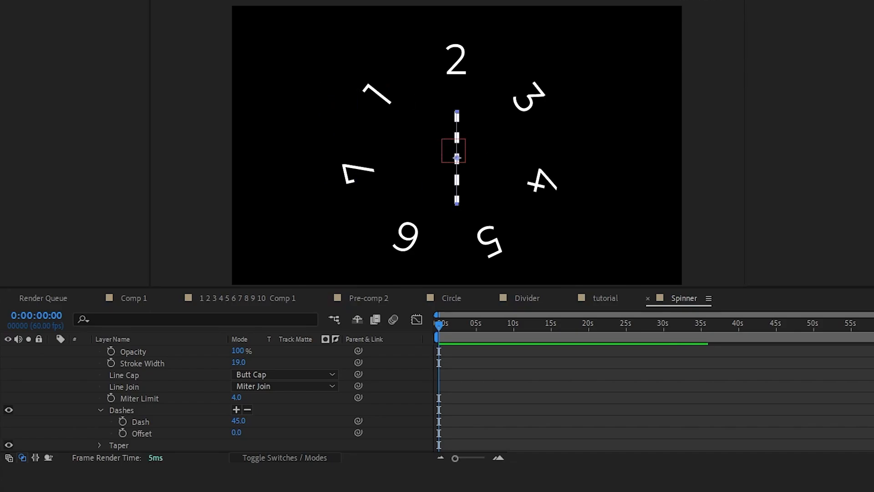
pyautogui.click(334, 362)
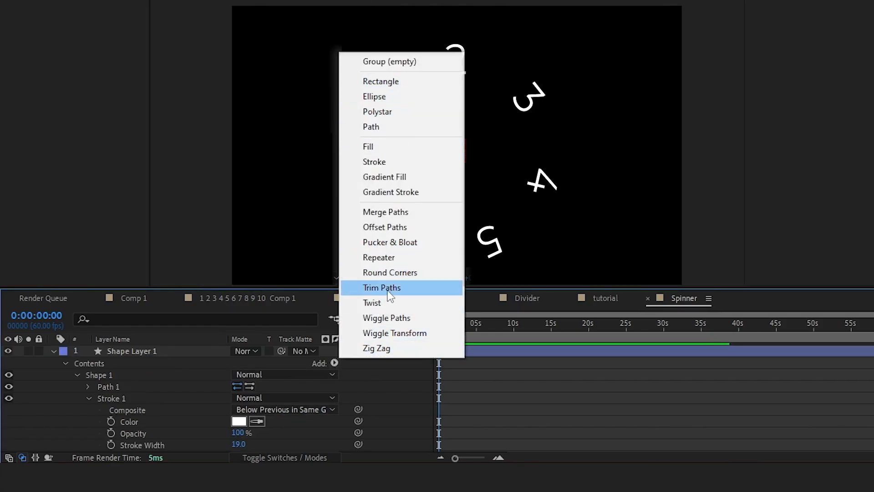
pyautogui.click(387, 257)
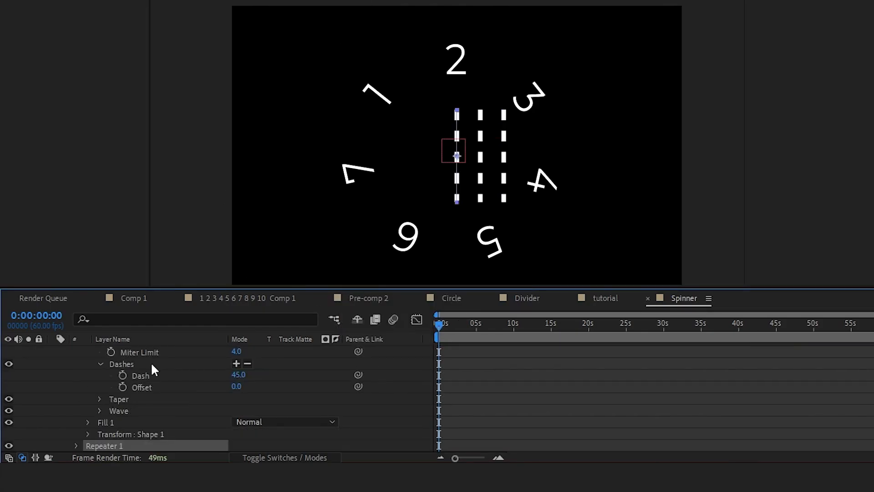
# Set the Repeater's Copies to 7 for the dashed line.
pyautogui.click(75, 445)
pyautogui.scroll(-3, 225, 346)
pyautogui.click(237, 374)
pyautogui.write('6')
pyautogui.press('BackSpace')
pyautogui.write('7')
pyautogui.press('Return')
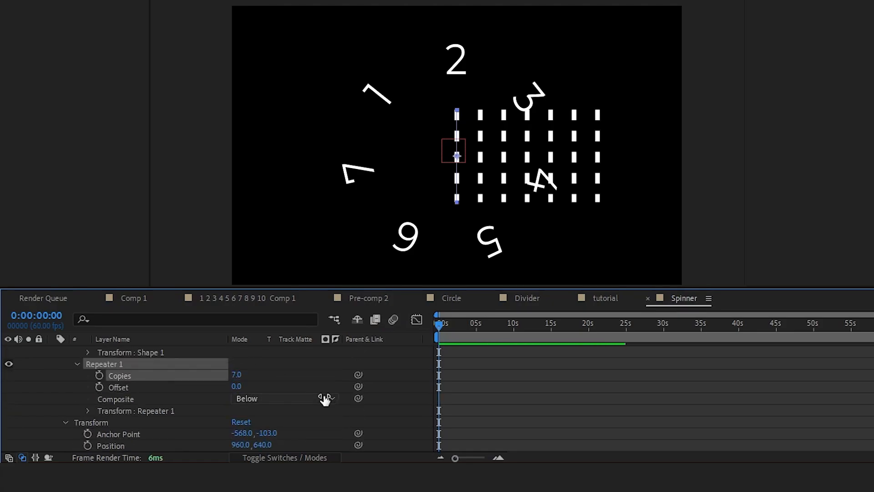
# Try Repeater Offset values of 4 and -4 on the dashed lines.
pyautogui.click(237, 387)
pyautogui.press('Return')
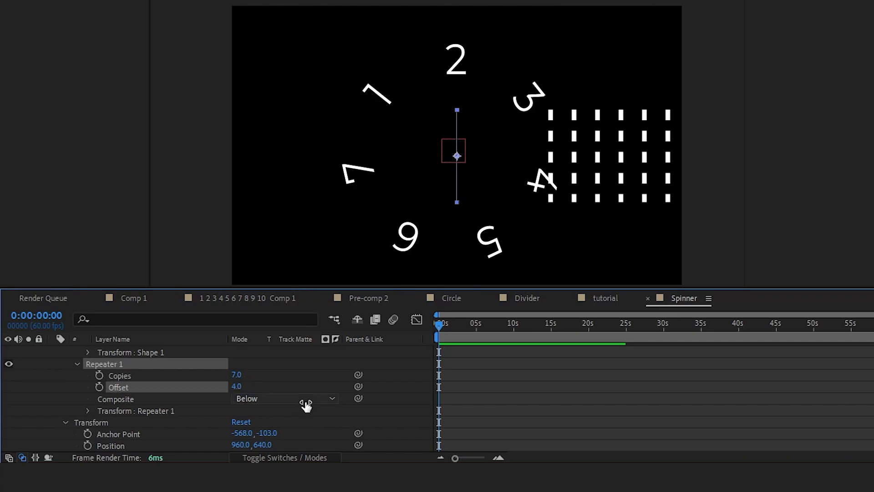
pyautogui.click(236, 386)
pyautogui.write('-4')
pyautogui.press('Return')
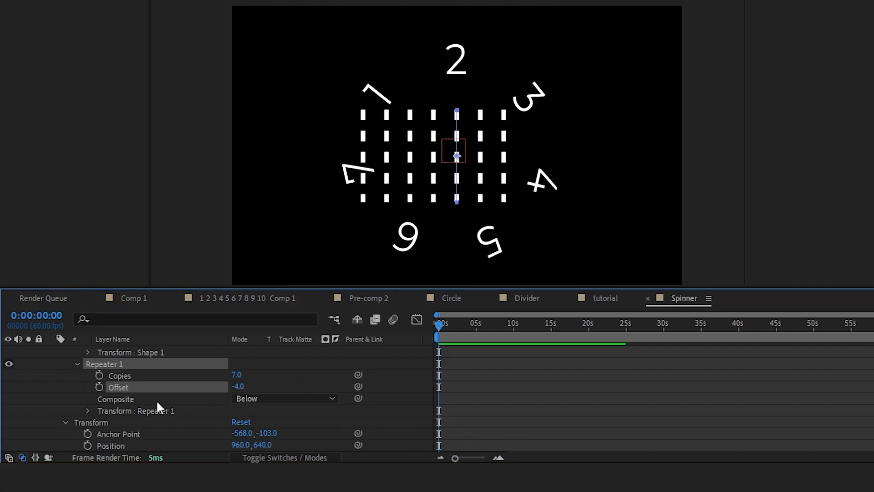
# Expand the Repeater's transform and set its Position to 203, 0 to space the copies wider apart.
pyautogui.click(89, 411)
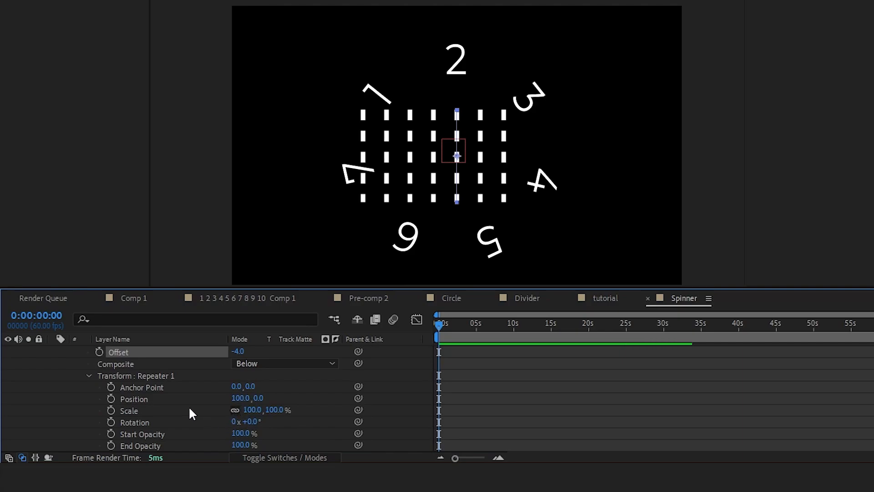
pyautogui.moveTo(258, 401); pyautogui.dragTo(309, 399)
pyautogui.click(300, 376)
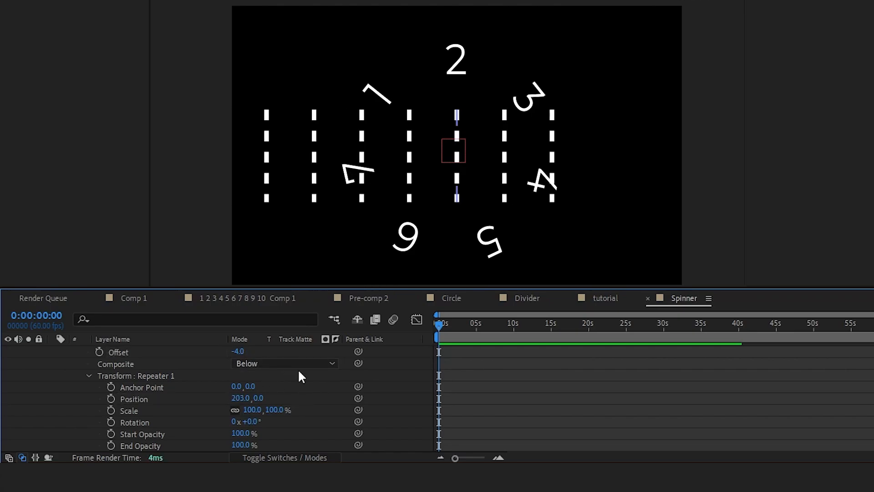
# Try a Repeater Offset of -5, and set it to -3 so the copies sit symmetrically around the original line.
pyautogui.click(238, 352)
pyautogui.write('-5')
pyautogui.press('Return')
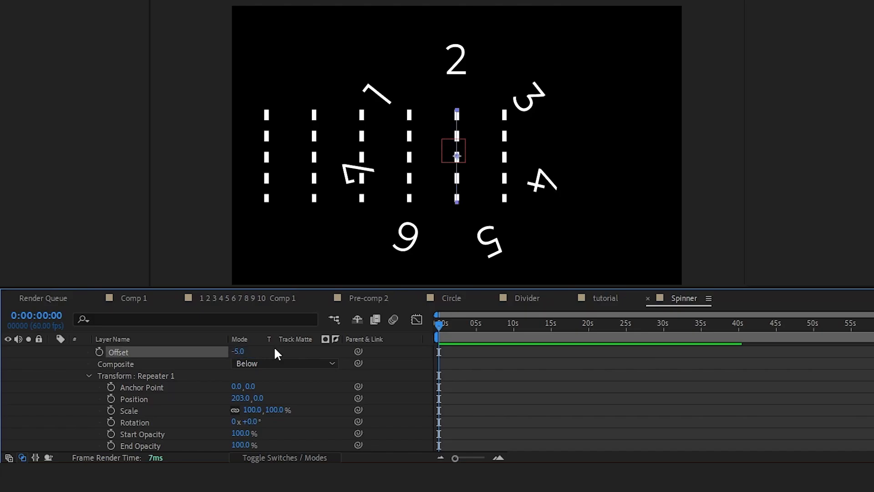
pyautogui.click(248, 350)
pyautogui.write('-3')
pyautogui.press('Return')
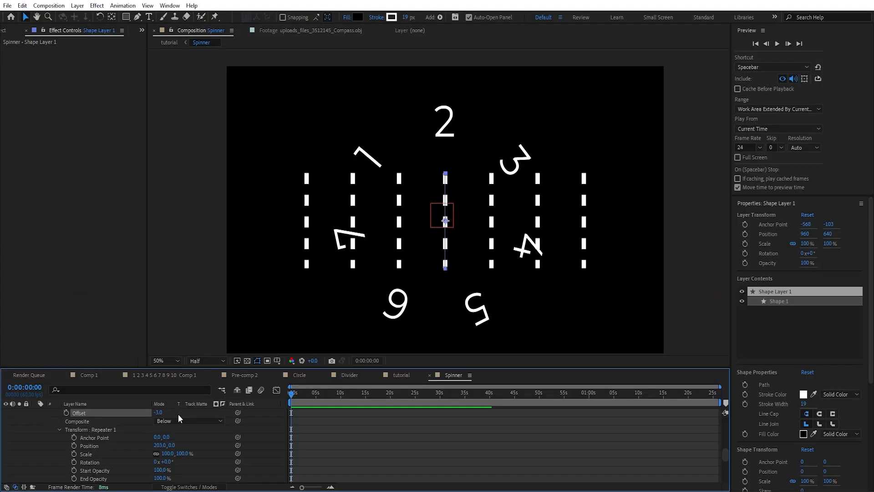
# Find the Polar Coordinates effect by searching for "polar" and apply it to Shape Layer 1.
pyautogui.click(779, 459)
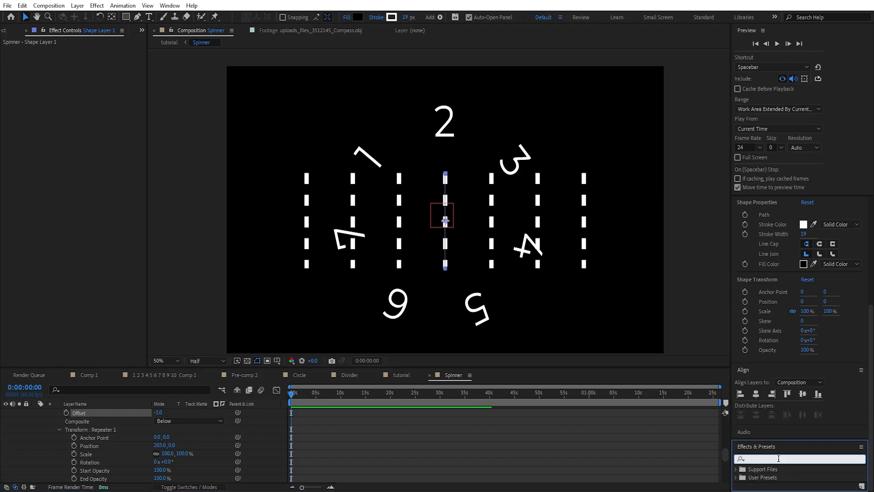
pyautogui.write('polar')
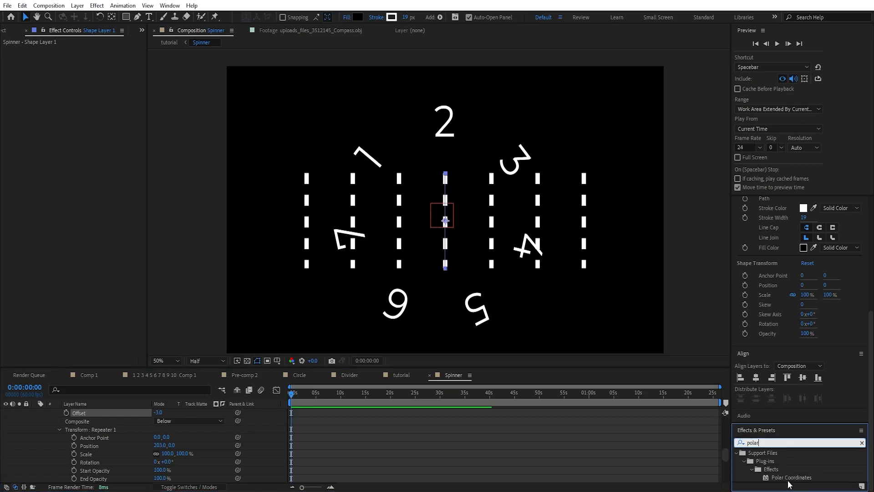
pyautogui.moveTo(789, 477); pyautogui.dragTo(96, 411)
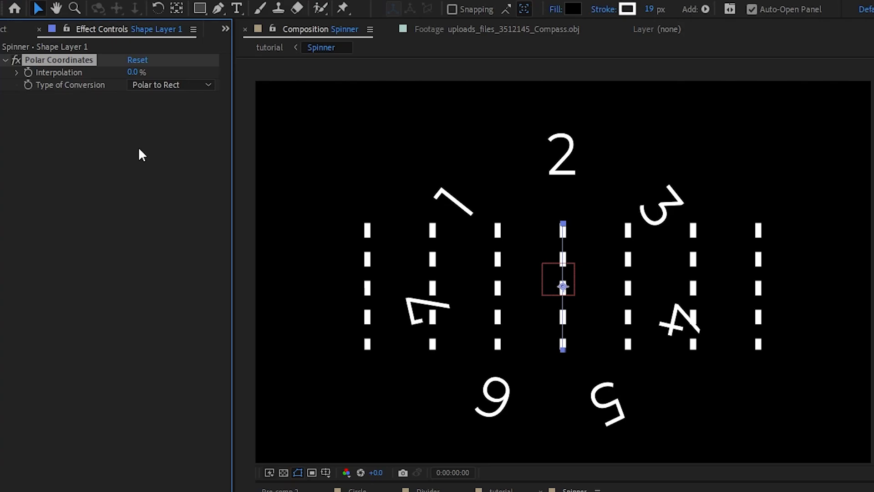
# Set the Polar Coordinates conversion to Rect to Polar and raise Interpolation to 100%.
pyautogui.click(171, 85)
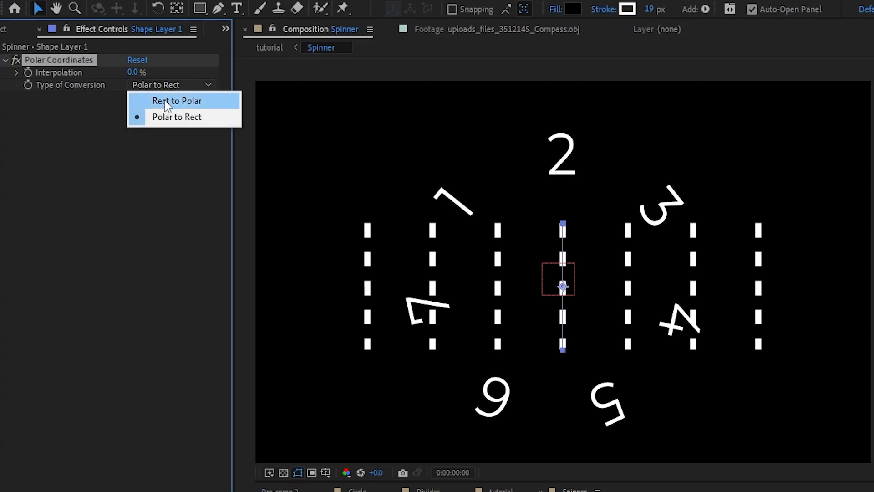
pyautogui.click(167, 102)
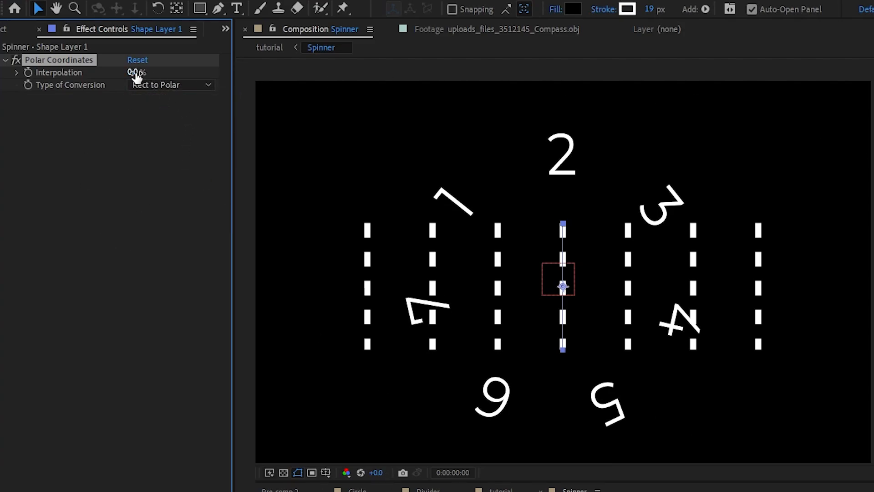
pyautogui.moveTo(134, 73); pyautogui.dragTo(245, 79)
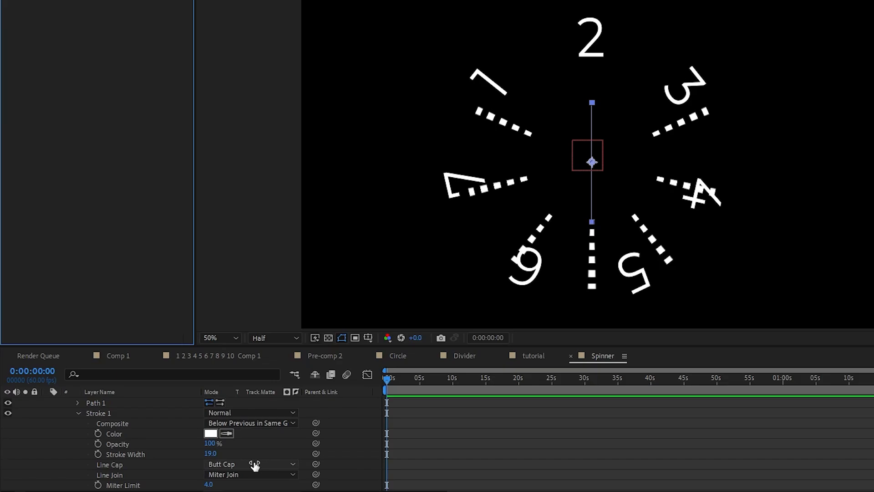
# Increase the horizontal Position in the Repeater's transform until the dashed lines spread evenly around the full circle.
pyautogui.scroll(-3, 251, 457)
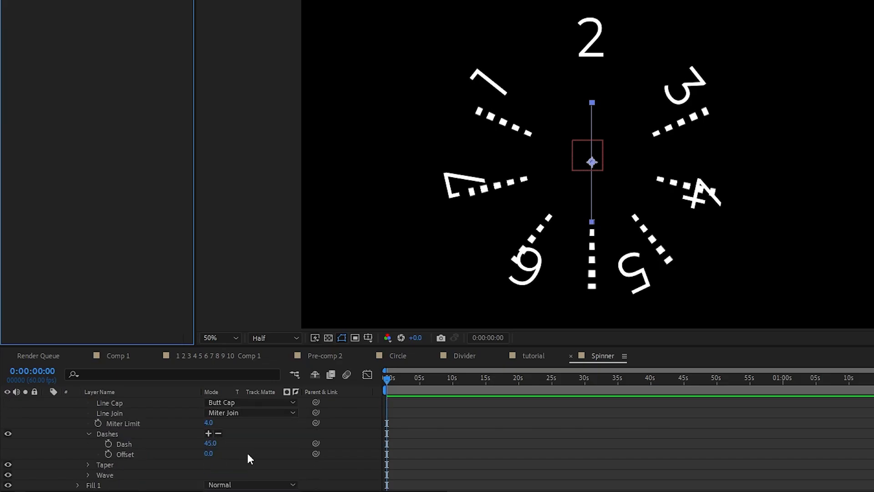
pyautogui.scroll(2, 145, 429)
pyautogui.scroll(-10, 78, 435)
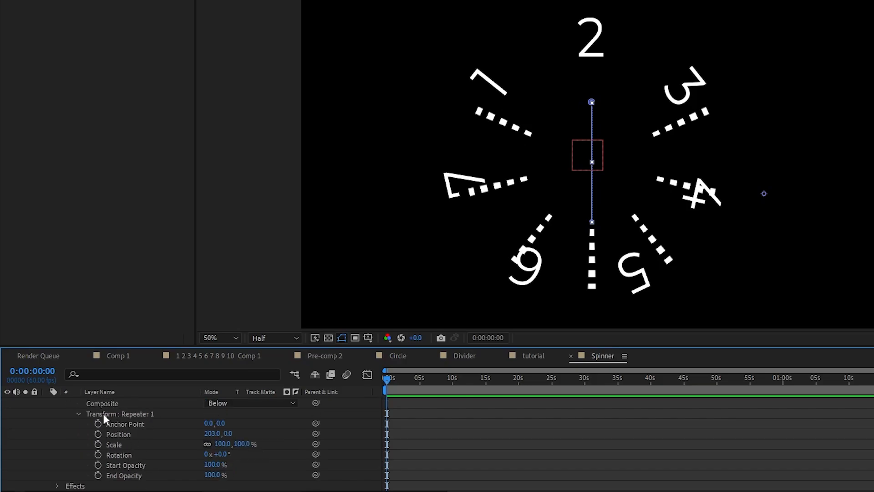
pyautogui.moveTo(212, 433); pyautogui.dragTo(245, 430)
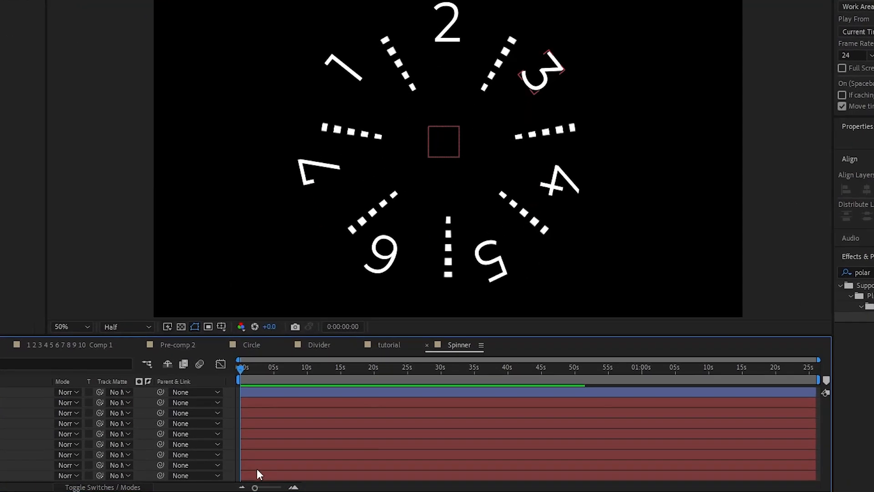
# Create a null object and parent Shape Layer 1 to it.
pyautogui.rightClick(231, 474)
pyautogui.moveTo(287, 325)
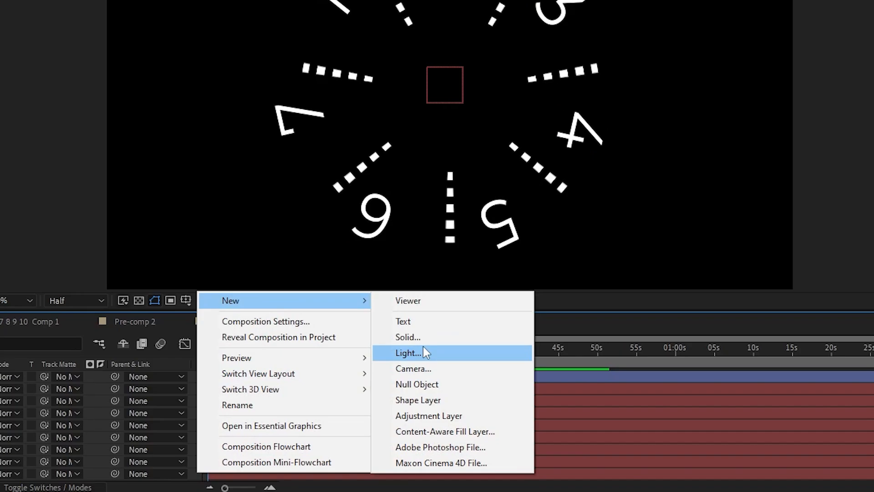
pyautogui.click(421, 385)
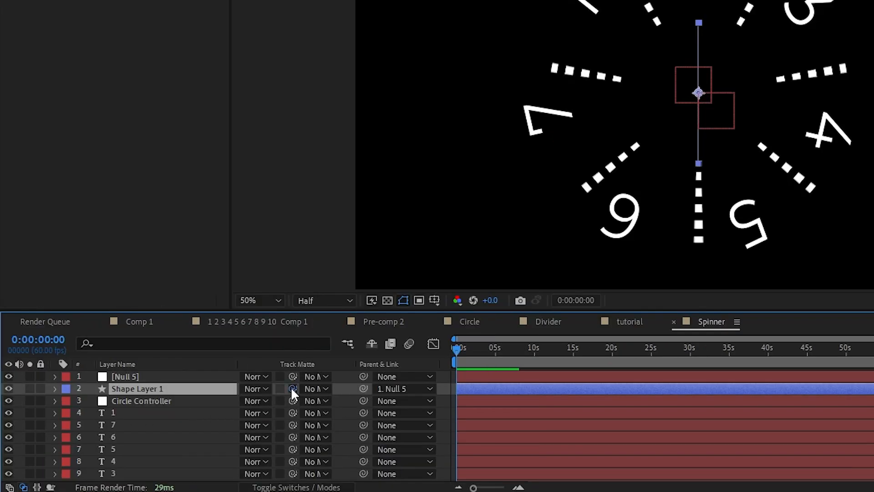
pyautogui.moveTo(364, 389); pyautogui.dragTo(156, 374)
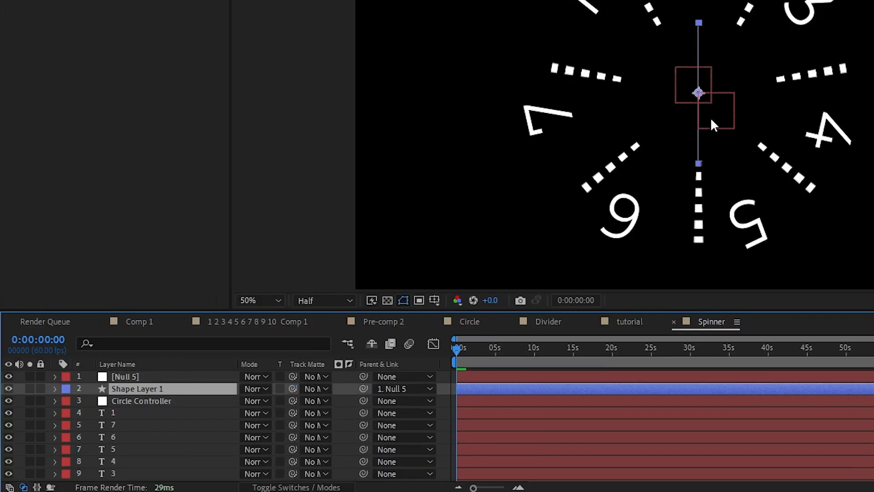
# Hide the Circle Controller layer and move Null 5 to about 948, 778 so the dashed lines fall between the numbers.
pyautogui.click(8, 401)
pyautogui.click(712, 118)
pyautogui.moveTo(466, 263); pyautogui.dragTo(462, 310)
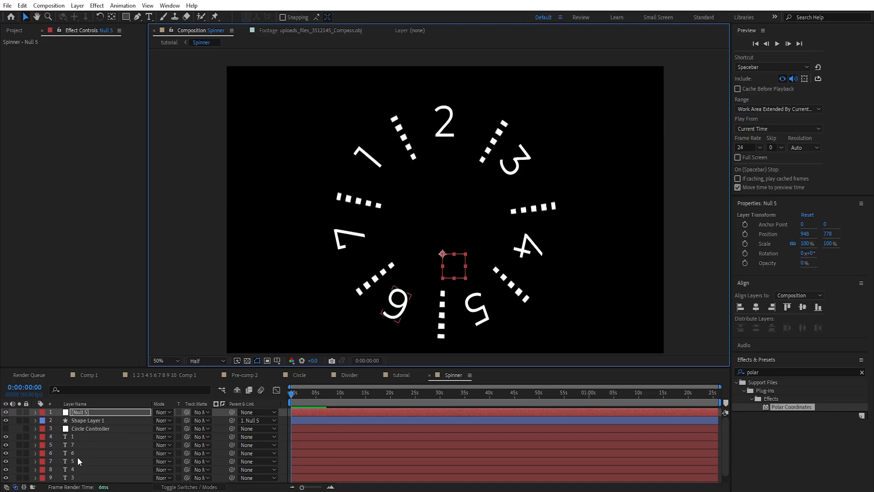
# Reduce the stroke width of Shape Layer 1's dashed lines to 8 px.
pyautogui.click(77, 419)
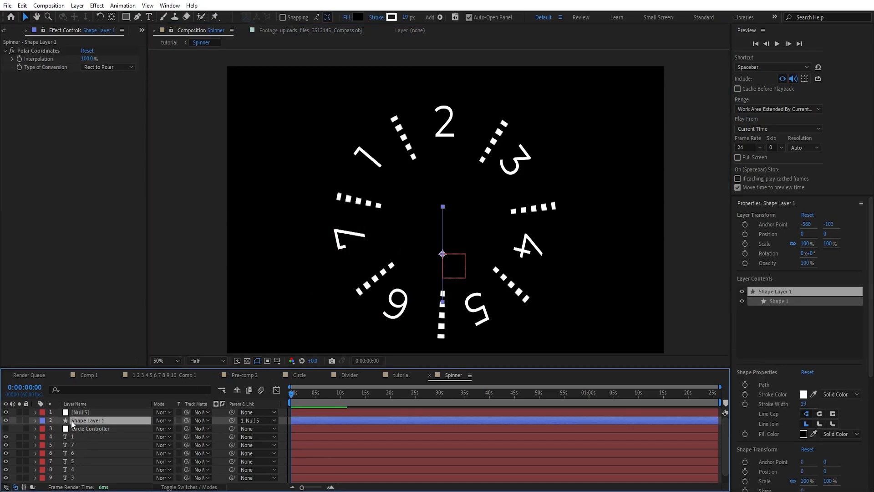
pyautogui.click(35, 420)
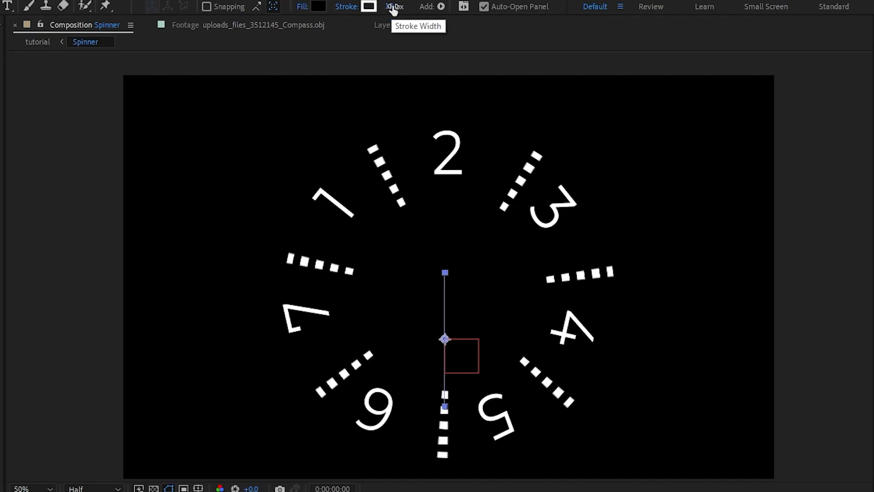
pyautogui.moveTo(393, 9); pyautogui.dragTo(387, 10)
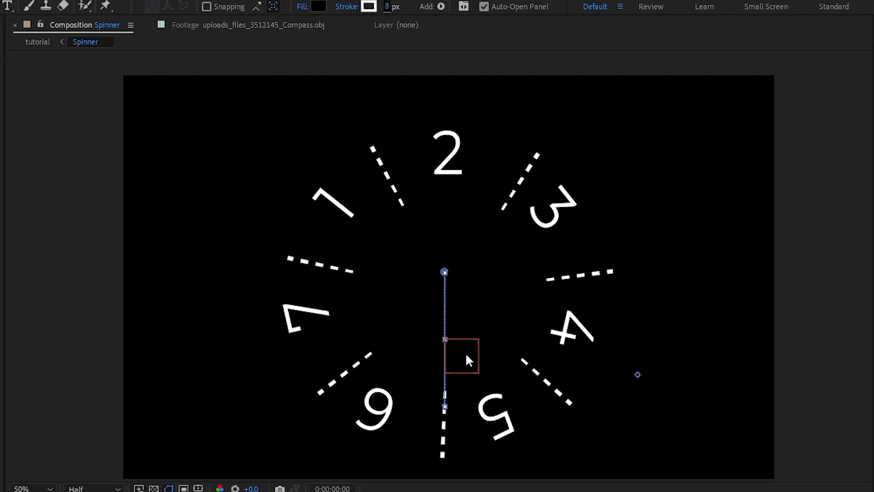
# Rename Shape Layer 1 as Divider and Null 5 as Divider Controller.
pyautogui.press('Return')
pyautogui.write('Divider')
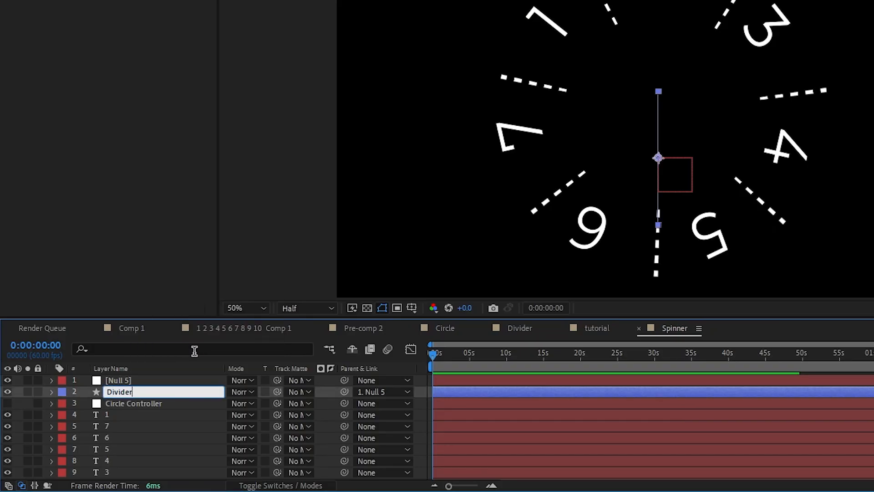
pyautogui.rightClick(147, 380)
pyautogui.click(184, 342)
pyautogui.write('Divider Controlle')
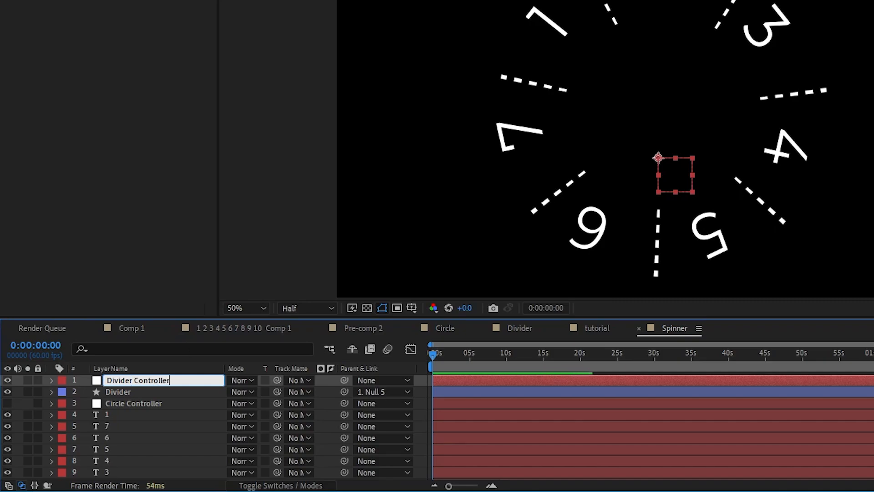
pyautogui.write('r')
pyautogui.press('Return')
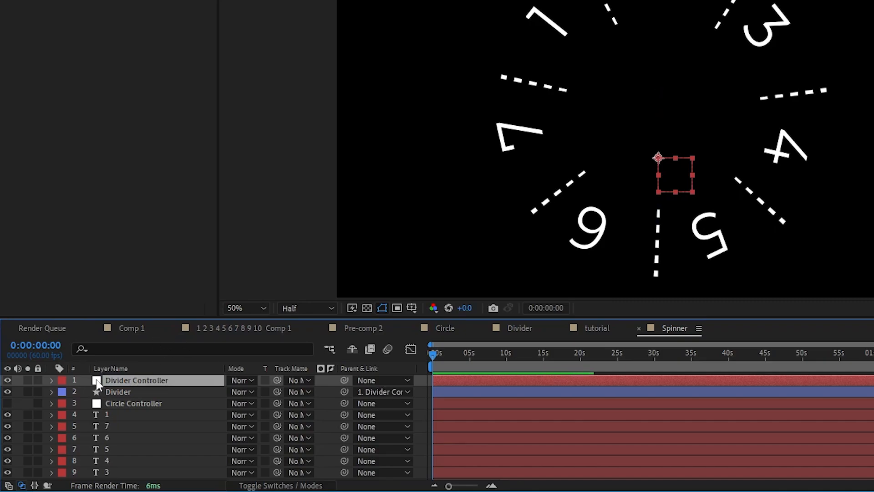
# Give the Divider Controller and Circle Controller layers green labels and move Circle Controller up the layer stack.
pyautogui.click(62, 379)
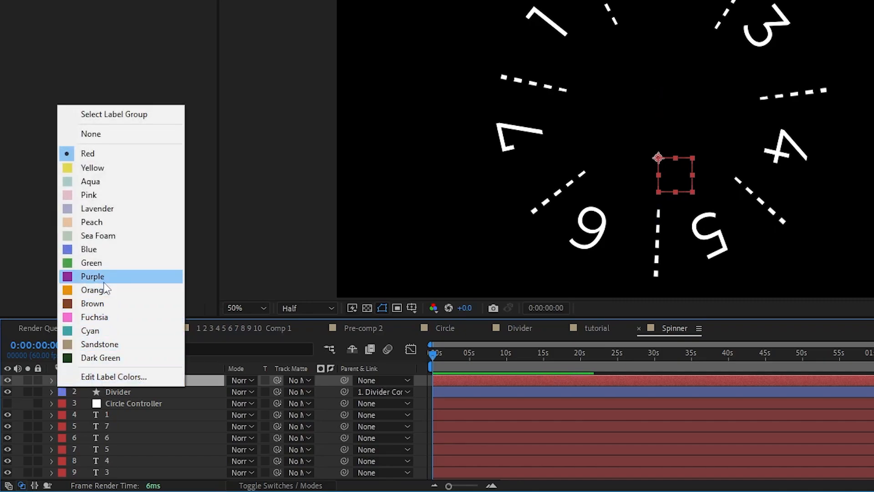
pyautogui.click(95, 264)
pyautogui.click(62, 402)
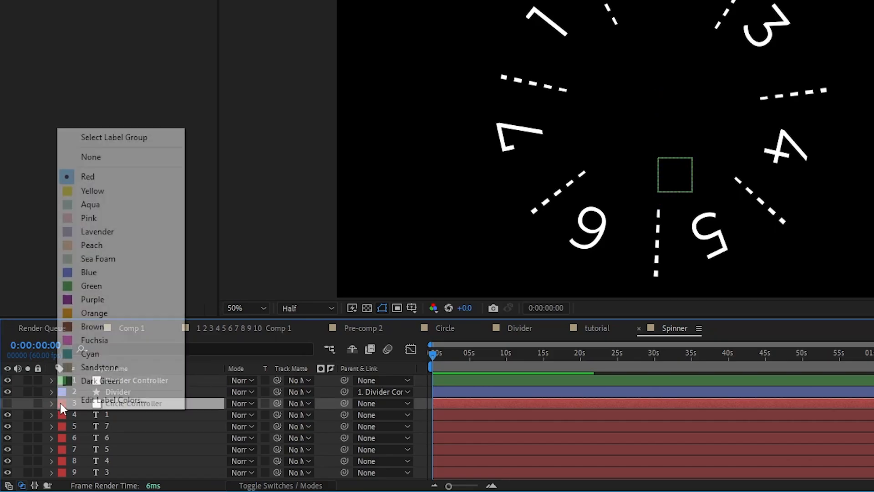
pyautogui.click(97, 286)
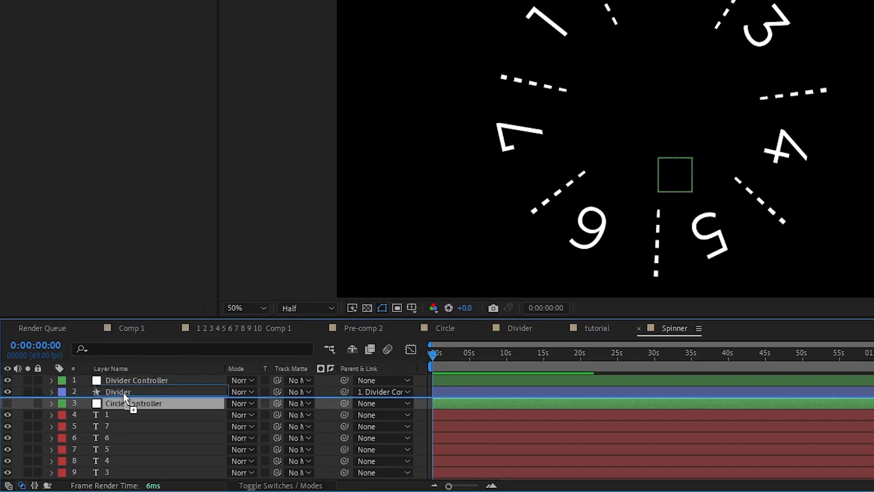
pyautogui.moveTo(124, 388); pyautogui.dragTo(123, 386)
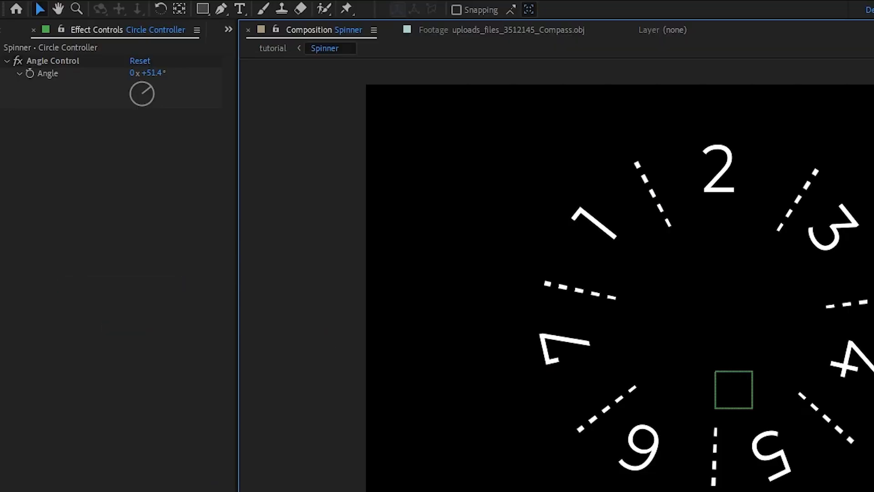
# Draw a circle about 996 px across with the Ellipse tool and move it so it encloses the dial's numbers and dividers.
pyautogui.click(200, 8)
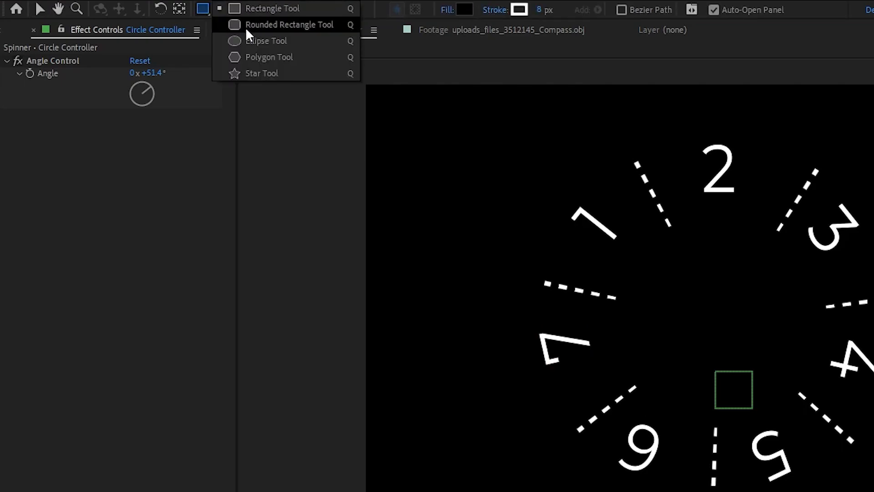
pyautogui.click(281, 41)
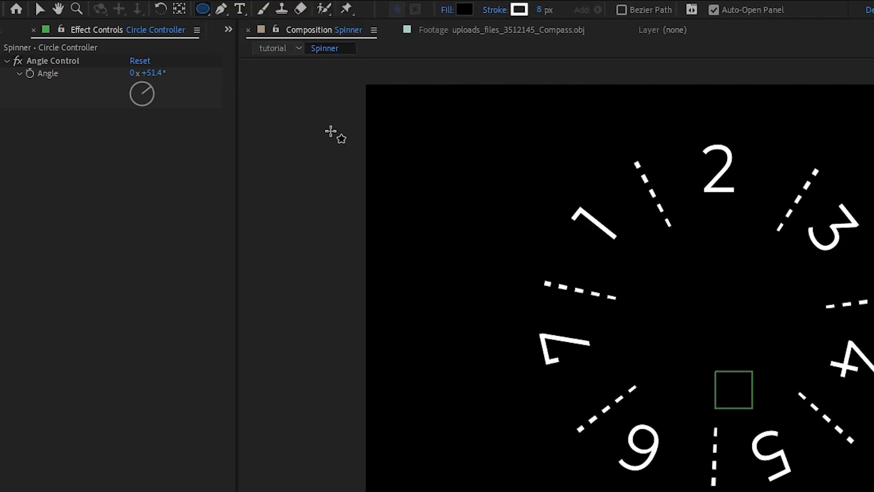
pyautogui.moveTo(445, 172); pyautogui.dragTo(817, 467)
pyautogui.moveTo(647, 467); pyautogui.dragTo(643, 464)
pyautogui.press('v')
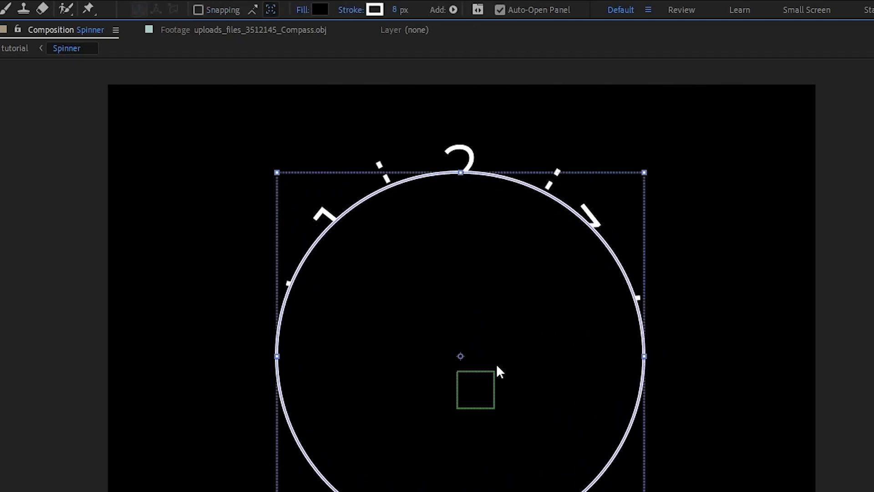
pyautogui.moveTo(599, 410); pyautogui.dragTo(599, 379)
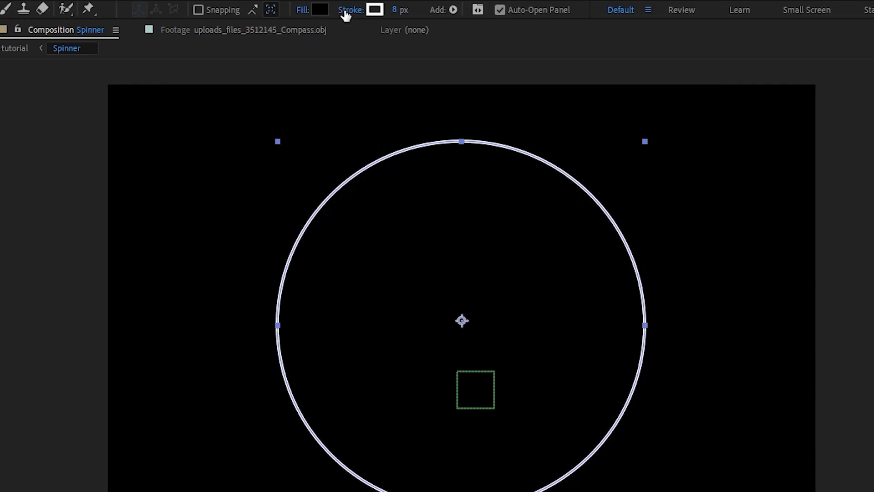
# Set the circle's fill to none and scale it to about 101.6% so it surrounds the numbers.
pyautogui.click(307, 10)
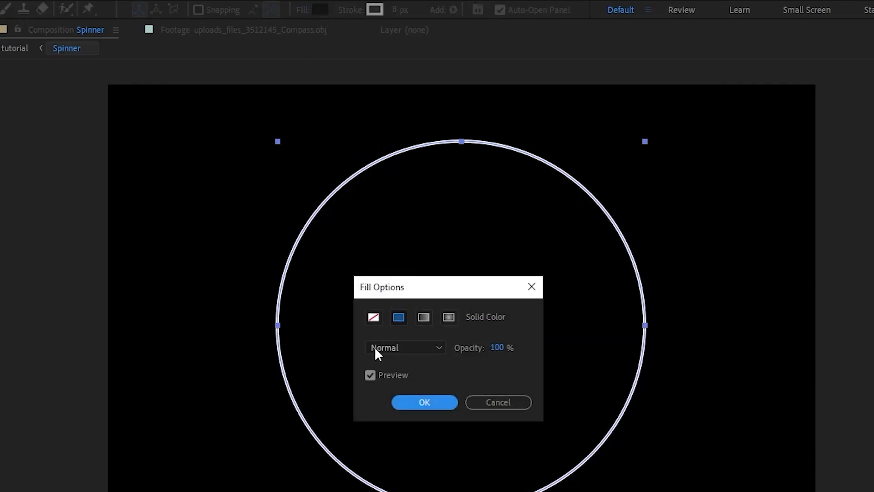
pyautogui.click(372, 318)
pyautogui.click(416, 400)
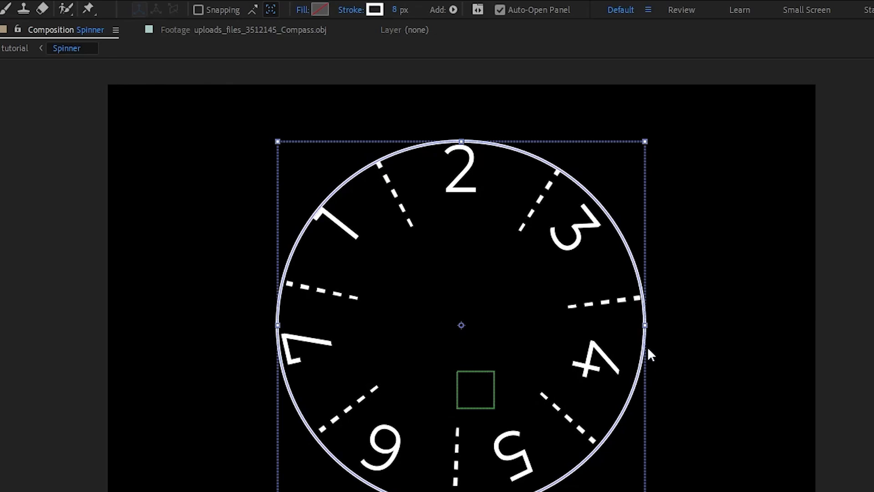
pyautogui.moveTo(648, 324); pyautogui.dragTo(654, 328)
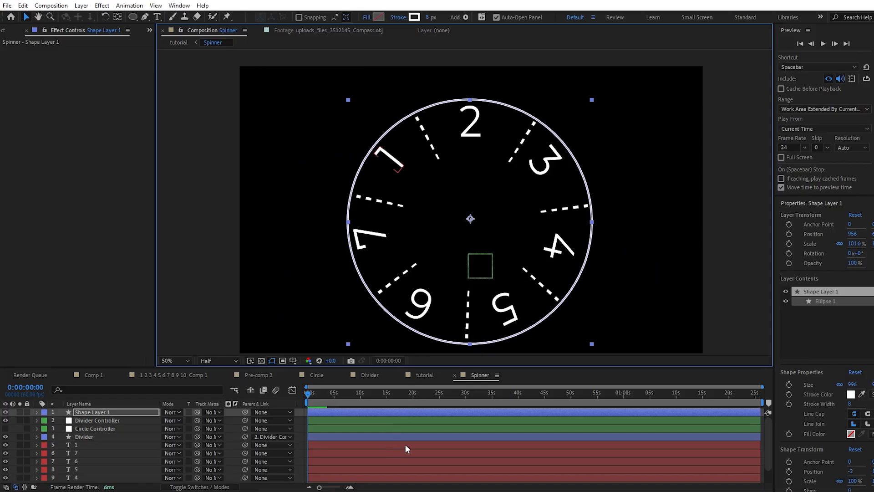
# Duplicate the circle layer and shrink the copy around the same centre to meet the inner ends of the dashed dividers.
pyautogui.hotkey('ctrl', 'd')
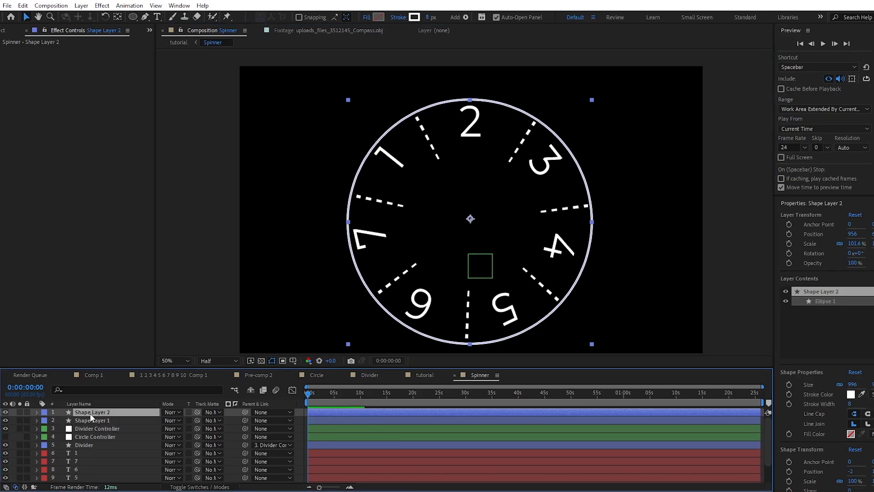
pyautogui.moveTo(592, 101); pyautogui.dragTo(533, 149)
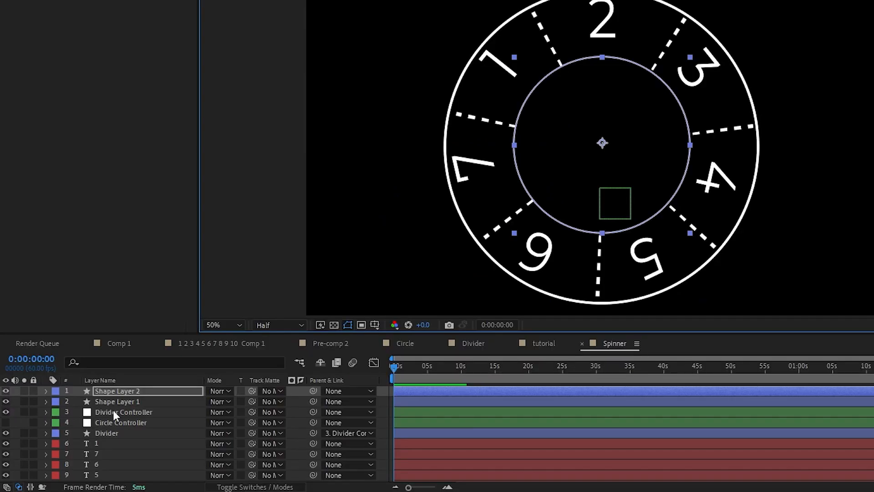
# Rename Shape Layer 1, the large circle, as Outer.
pyautogui.click(98, 421)
pyautogui.rightClick(123, 401)
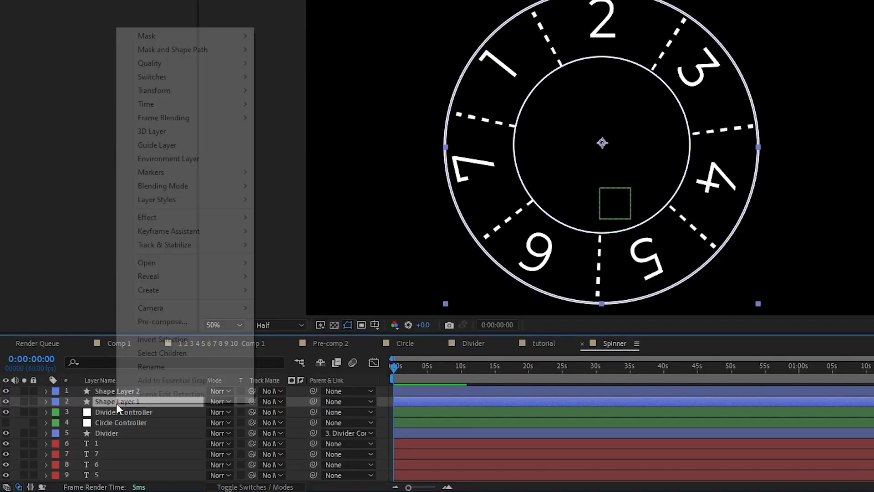
pyautogui.click(162, 361)
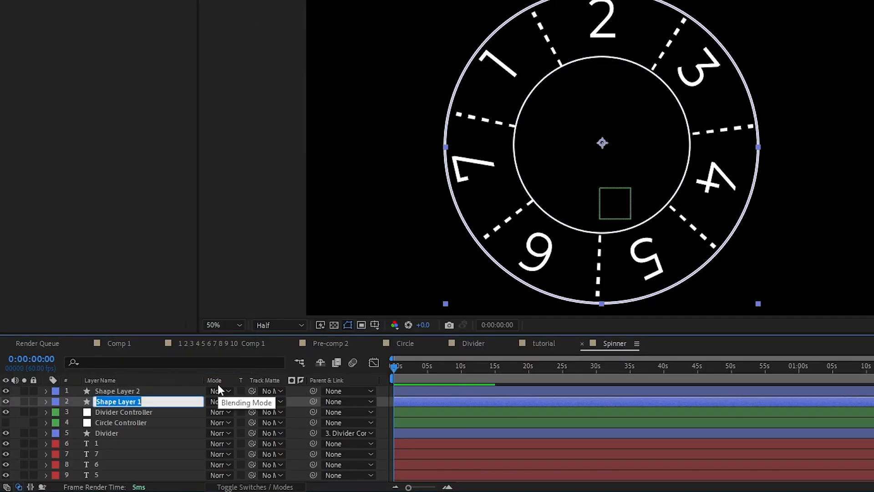
pyautogui.write('Outt')
pyautogui.press('BackSpace')
pyautogui.write('er')
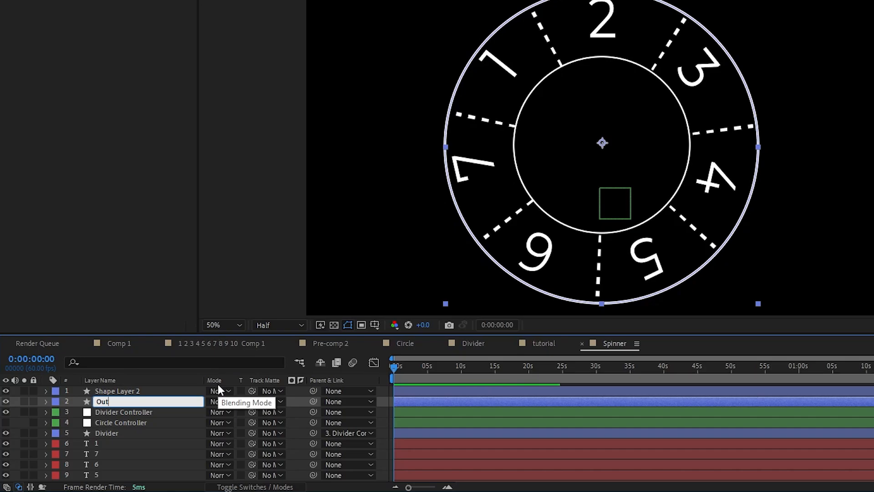
pyautogui.press('Return')
# Rename Shape Layer 2, the small circle, as Inner.
pyautogui.click(148, 391)
pyautogui.rightClick(127, 390)
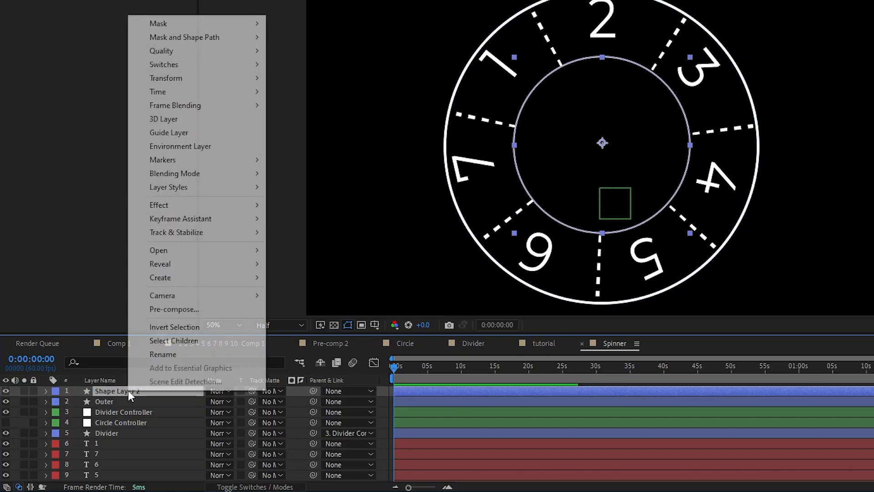
pyautogui.click(166, 354)
pyautogui.write('In')
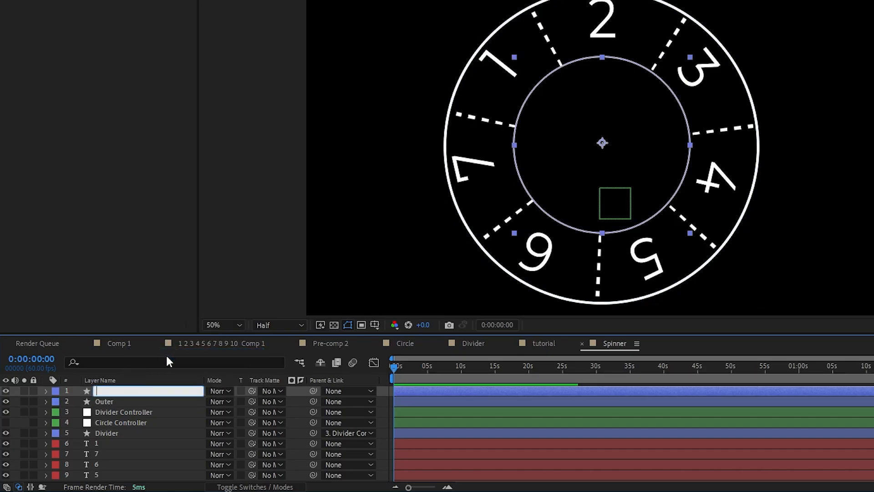
pyautogui.write('ner')
pyautogui.press('Return')
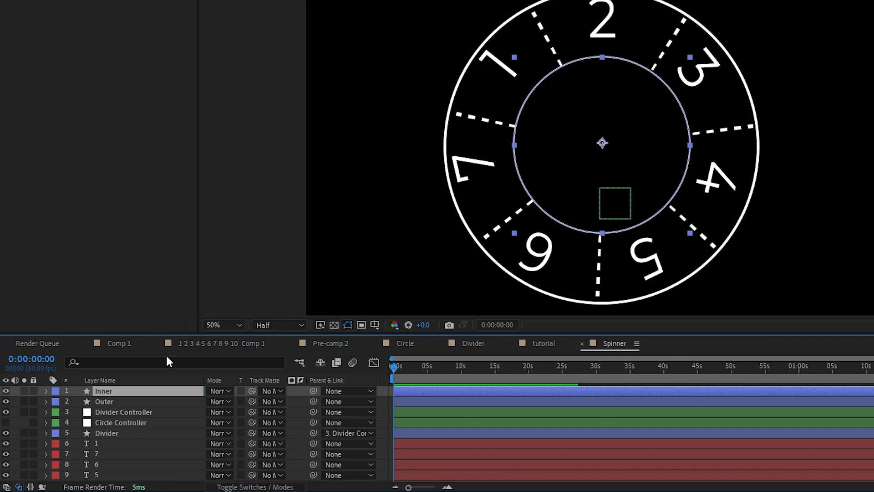
# Move the Outer layer beneath all number layers and assign it as the track matte for numbers 1 to 7.
pyautogui.moveTo(157, 401); pyautogui.dragTo(124, 479)
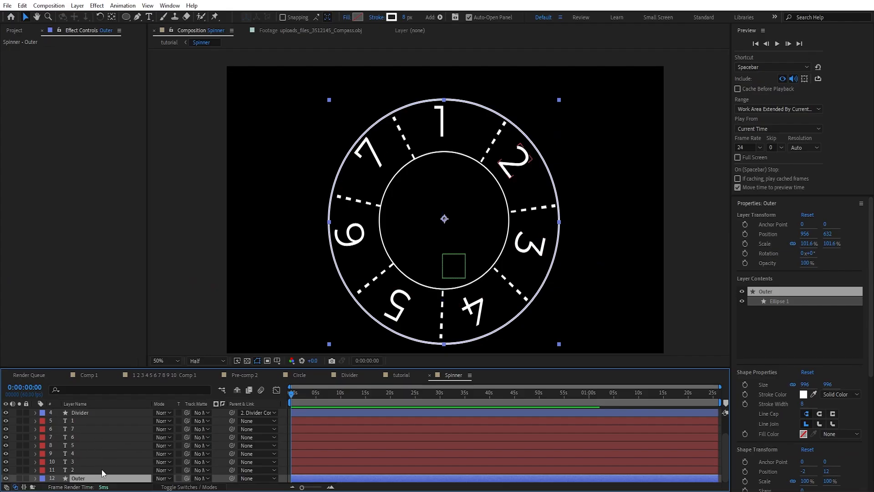
pyautogui.click(103, 470)
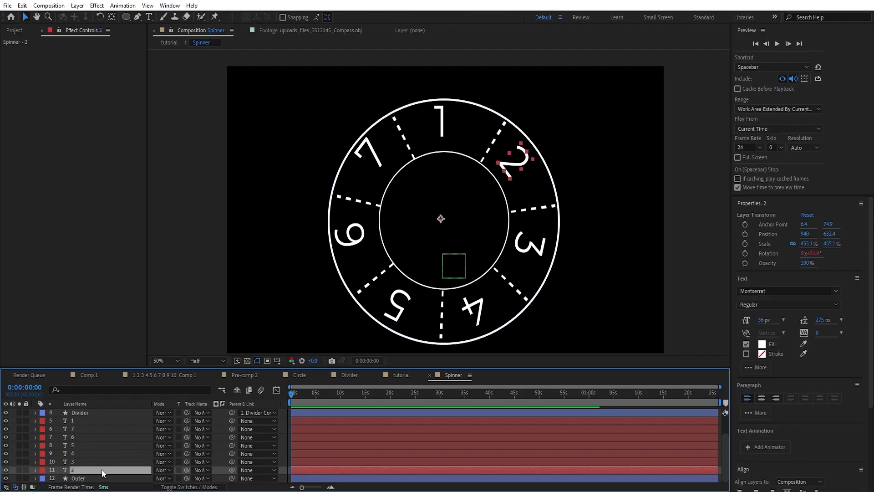
pyautogui.keyDown('shift'); pyautogui.click(83, 422); pyautogui.keyUp('shift')
pyautogui.moveTo(186, 428); pyautogui.dragTo(94, 478)
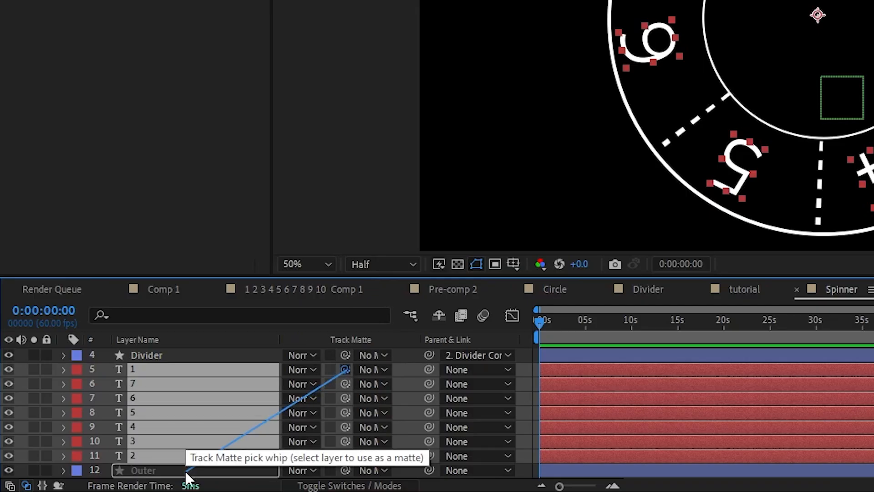
# Give the Outer circle a solid 000000 black fill and assign it as the track matte for the Divider layer.
pyautogui.click(177, 471)
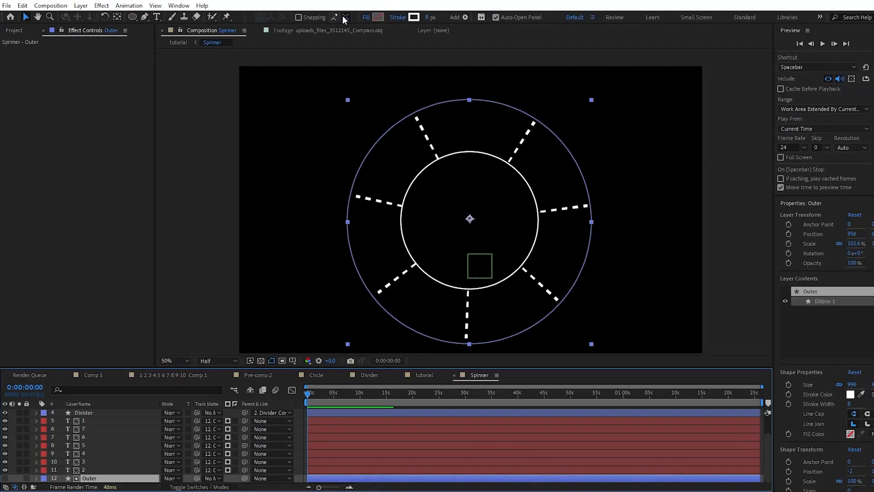
pyautogui.click(377, 17)
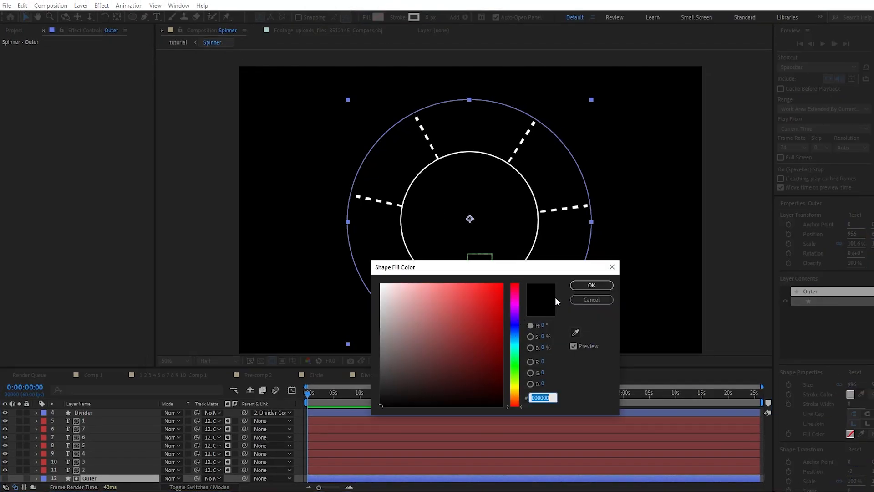
pyautogui.click(591, 285)
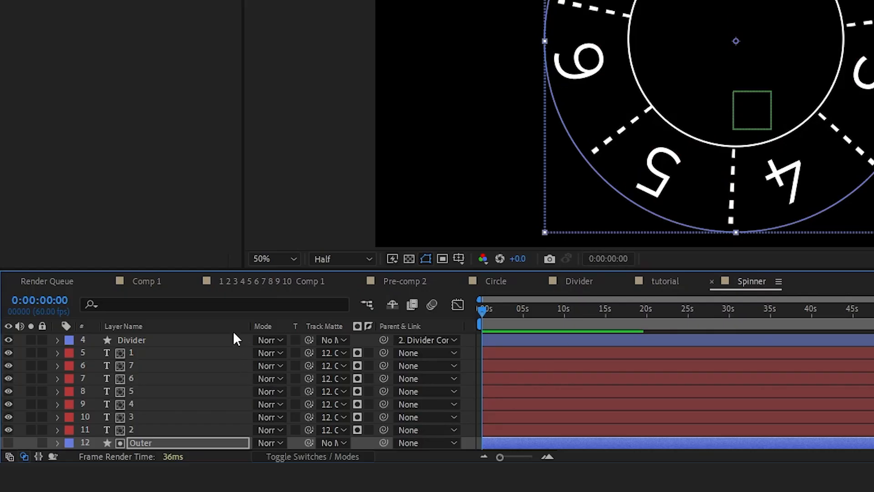
pyautogui.click(131, 341)
pyautogui.moveTo(308, 340); pyautogui.dragTo(162, 446)
# Keyframe the Outer layer's Scale from 55.6% at 0:00:00:00 to 101.6% at 0:00:01:45.
pyautogui.click(155, 442)
pyautogui.press('s')
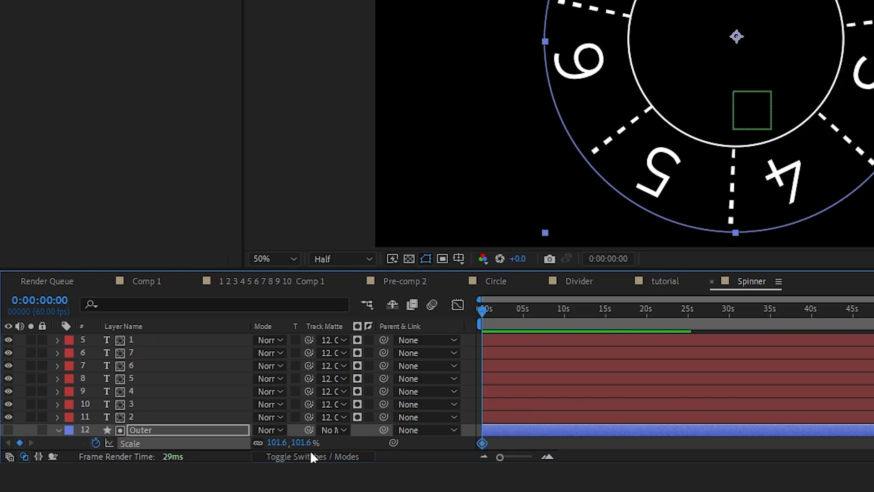
pyautogui.moveTo(301, 442); pyautogui.dragTo(278, 454)
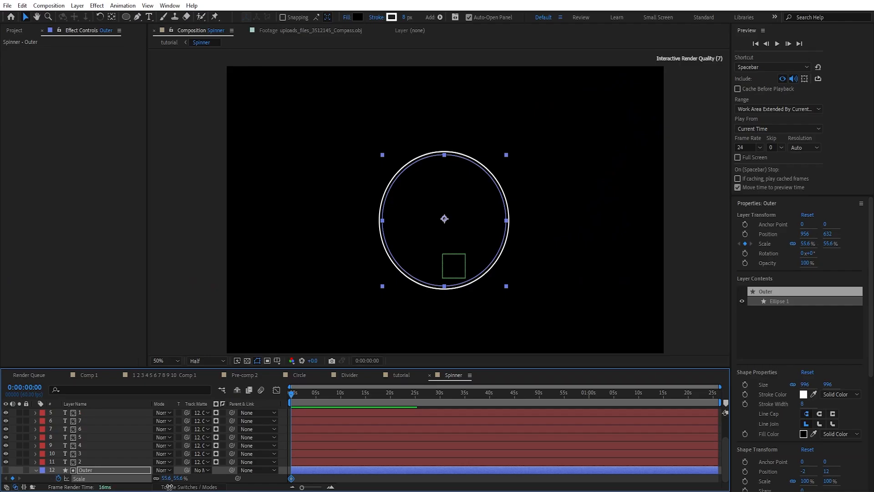
pyautogui.moveTo(300, 395)
pyautogui.mouseDown()
pyautogui.moveTo(308, 397)
pyautogui.moveTo(297, 405)
pyautogui.mouseUp()
pyautogui.click(297, 395)
pyautogui.click(300, 394)
pyautogui.moveTo(165, 478); pyautogui.dragTo(186, 478)
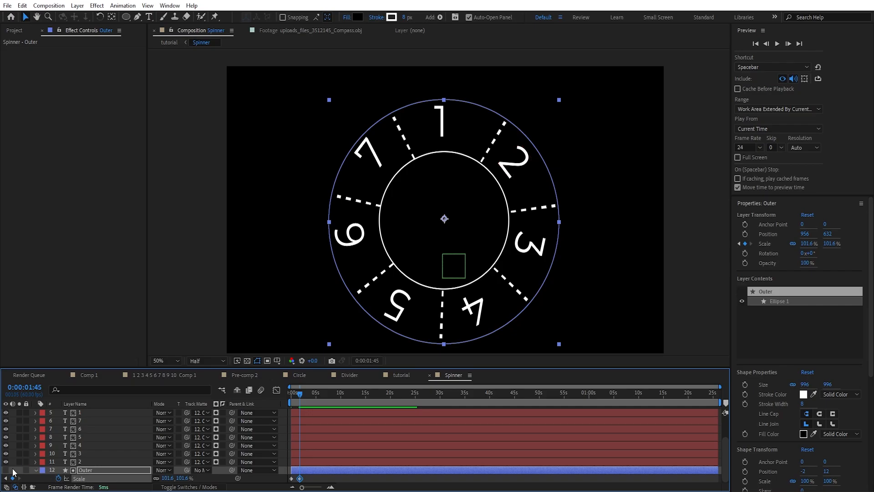
# Make the Outer layer visible and preview its scale animation from the start.
pyautogui.click(6, 470)
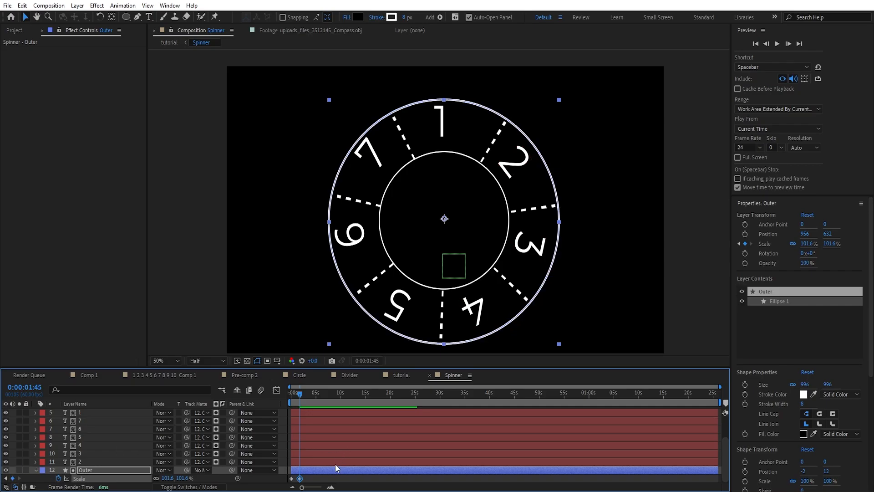
pyautogui.moveTo(300, 397); pyautogui.dragTo(295, 400)
pyautogui.press('space')
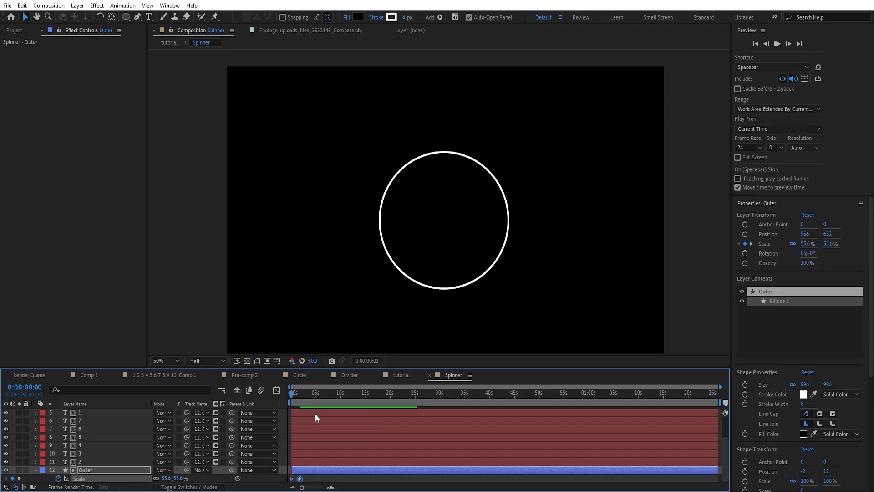
pyautogui.press('space')
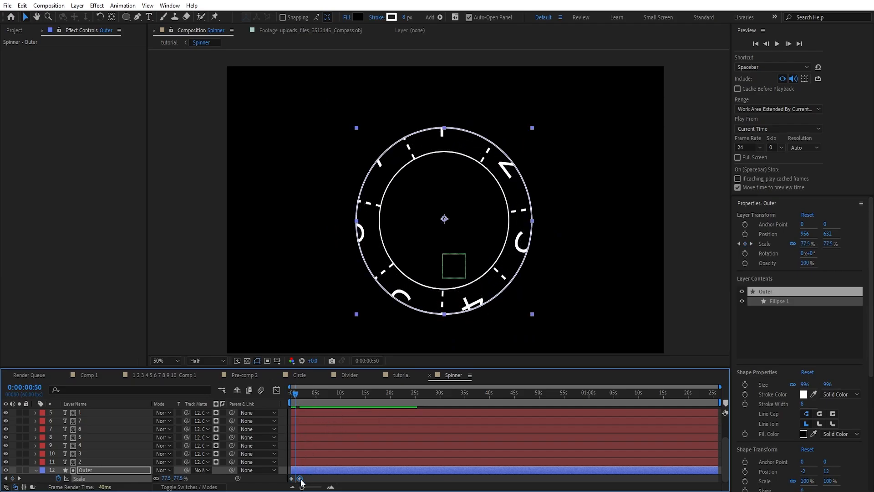
# Move Outer's end Scale keyframe earlier to about half a second and apply Easy Ease to both Scale keyframes.
pyautogui.moveTo(301, 482); pyautogui.dragTo(314, 488)
pyautogui.moveTo(303, 395); pyautogui.dragTo(291, 401)
pyautogui.press('space')
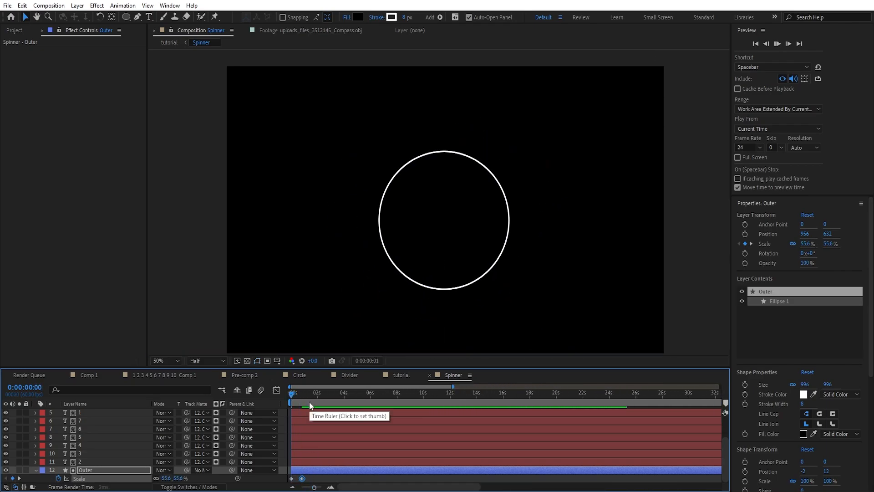
pyautogui.press('space')
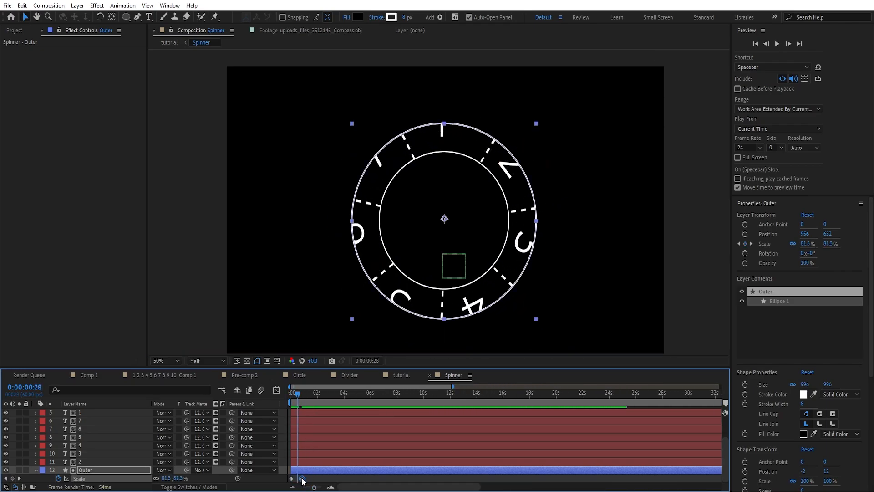
pyautogui.moveTo(314, 487); pyautogui.dragTo(319, 488)
pyautogui.click(291, 478)
pyautogui.keyDown('shift'); pyautogui.click(310, 479); pyautogui.keyUp('shift')
pyautogui.press('F9')
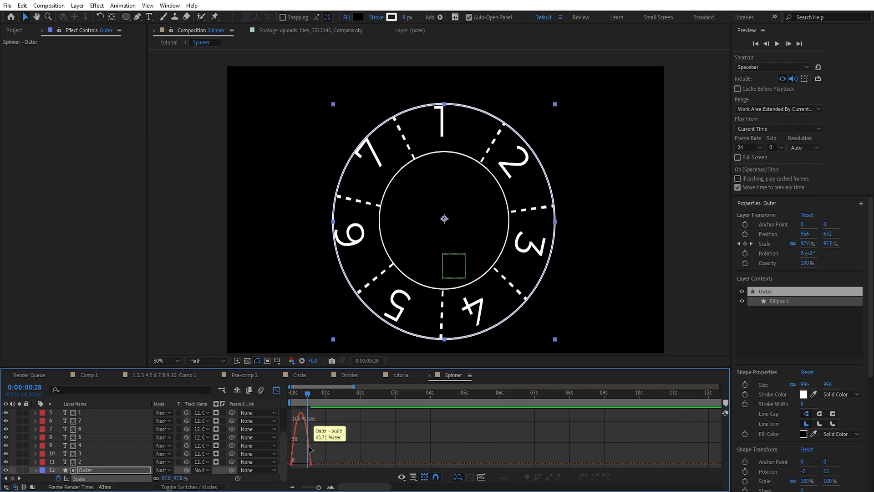
# Reshape Outer's Scale speed curve in the Graph Editor to start fast and slow down gradually, then preview the animation.
pyautogui.click(309, 448)
pyautogui.moveTo(308, 461)
pyautogui.mouseDown()
pyautogui.moveTo(297, 440)
pyautogui.moveTo(299, 463)
pyautogui.mouseUp()
pyautogui.moveTo(307, 395); pyautogui.dragTo(290, 401)
pyautogui.press('space')
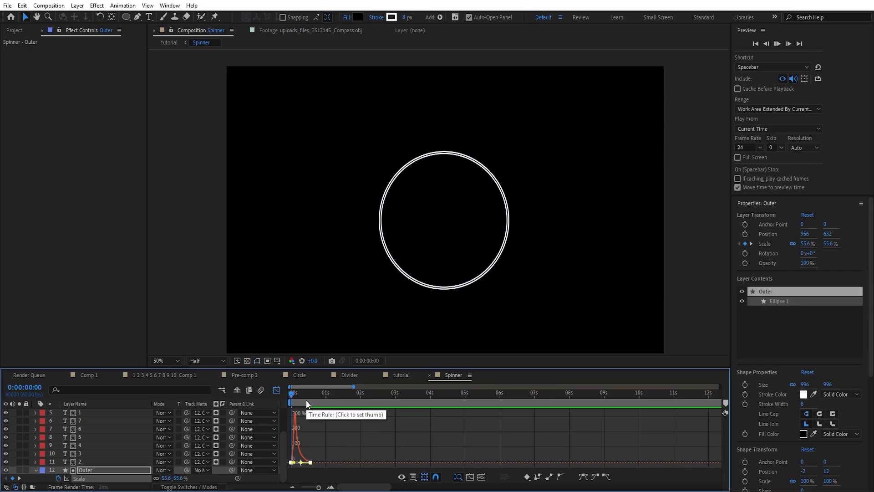
pyautogui.click(276, 389)
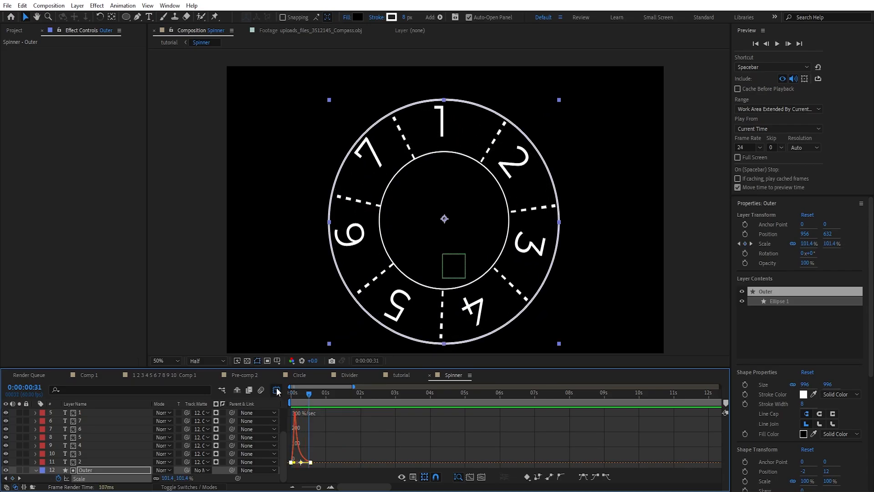
pyautogui.click(277, 389)
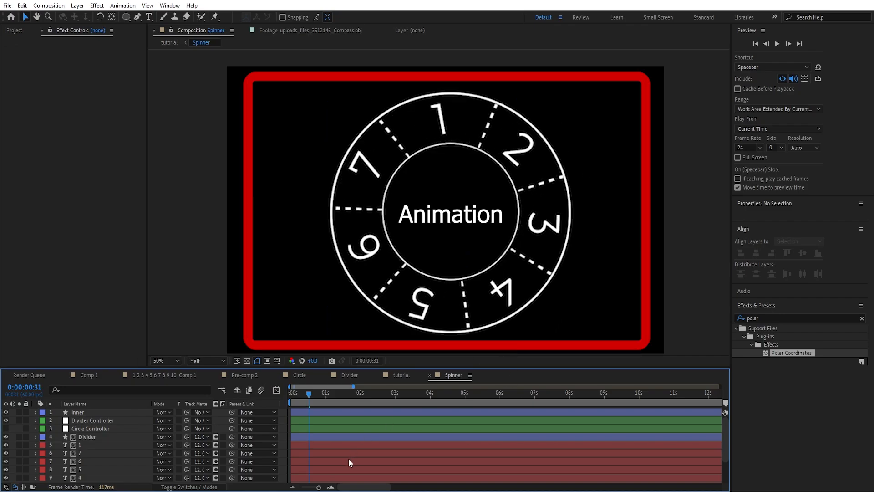
# Add a new null object to the Spinner composition.
pyautogui.rightClick(337, 447)
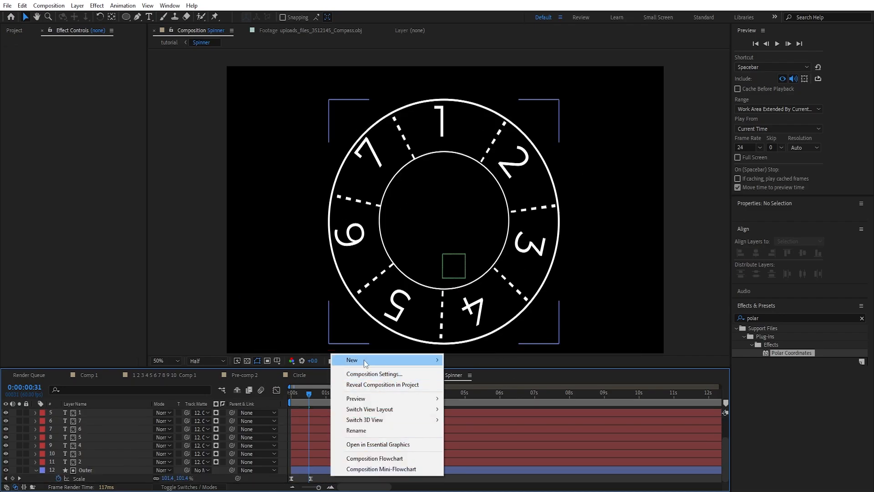
pyautogui.moveTo(365, 363)
pyautogui.click(468, 418)
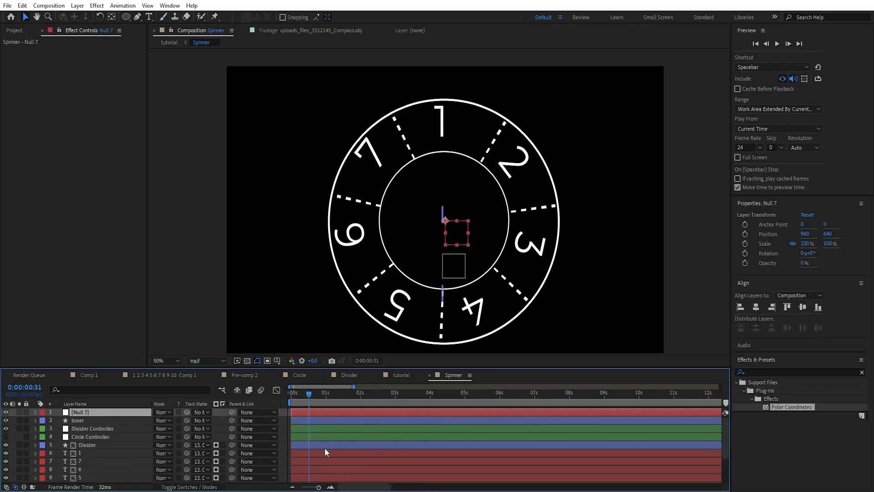
# Rename the new null layer as Spinner Controller.
pyautogui.press('Return')
pyautogui.write('Spinner Controller')
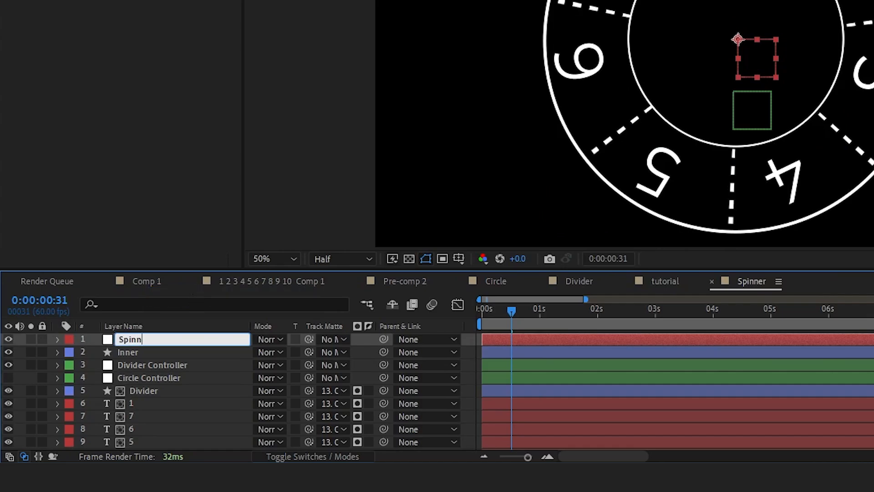
pyautogui.press('Return')
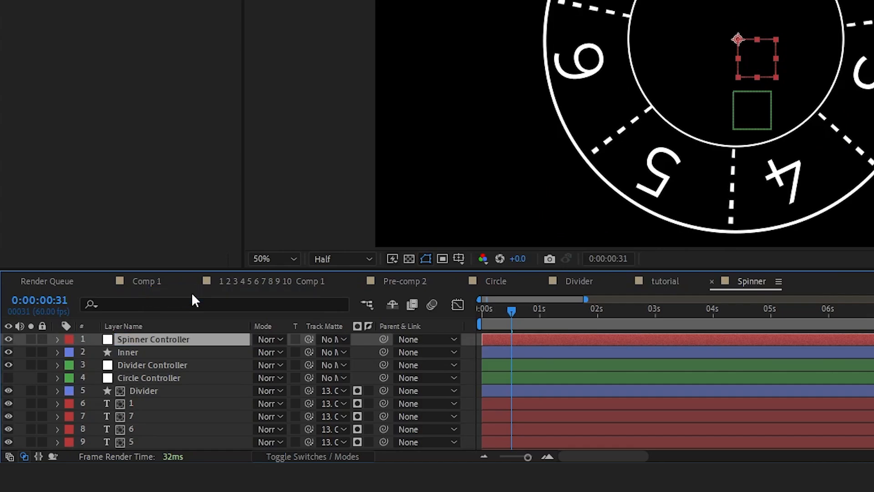
# Pre-compose the Spinner Controller, Divider Controller and Divider layers together, moving all attributes into the new composition.
pyautogui.keyDown('ctrl'); pyautogui.click(151, 365); pyautogui.keyUp('ctrl')
pyautogui.keyDown('ctrl'); pyautogui.click(137, 390); pyautogui.keyUp('ctrl')
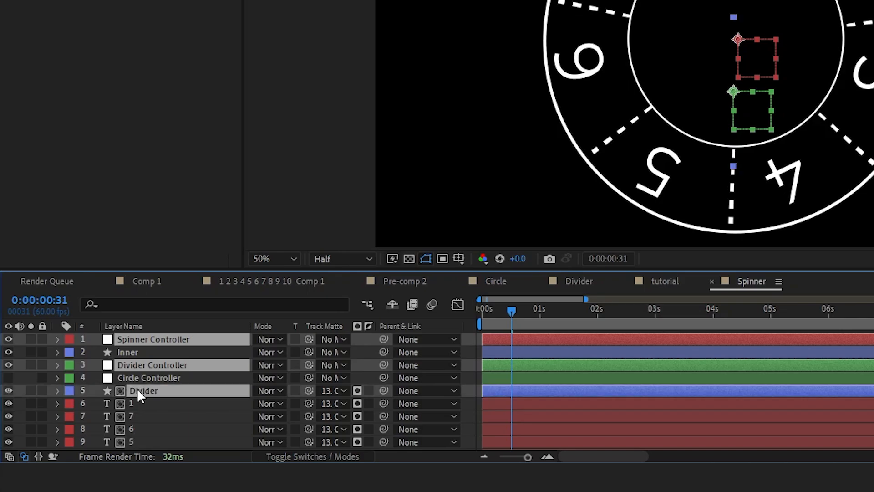
pyautogui.hotkey('ctrl', 'shift', 'c')
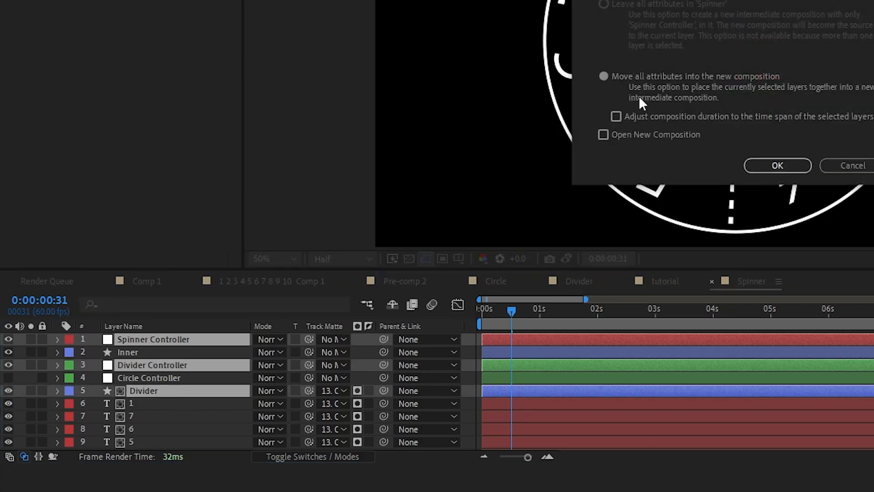
pyautogui.click(778, 166)
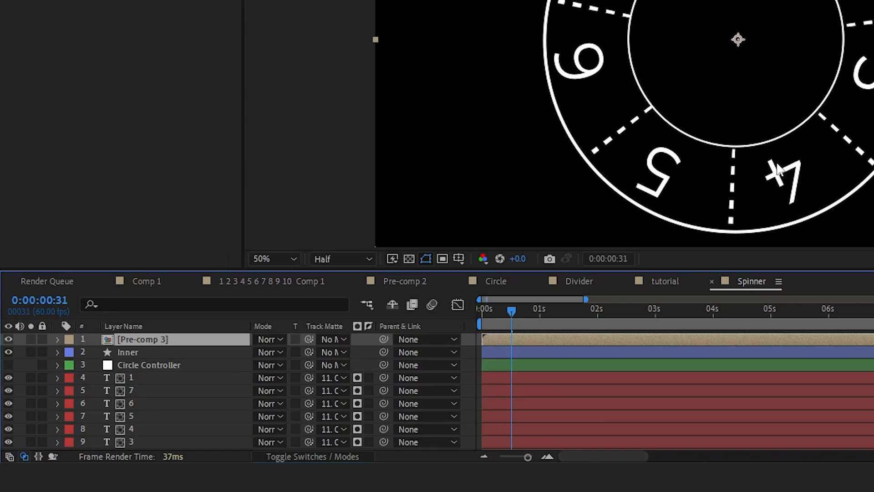
# Add another null object to the Spinner composition and name it Spinner Controller.
pyautogui.click(146, 365)
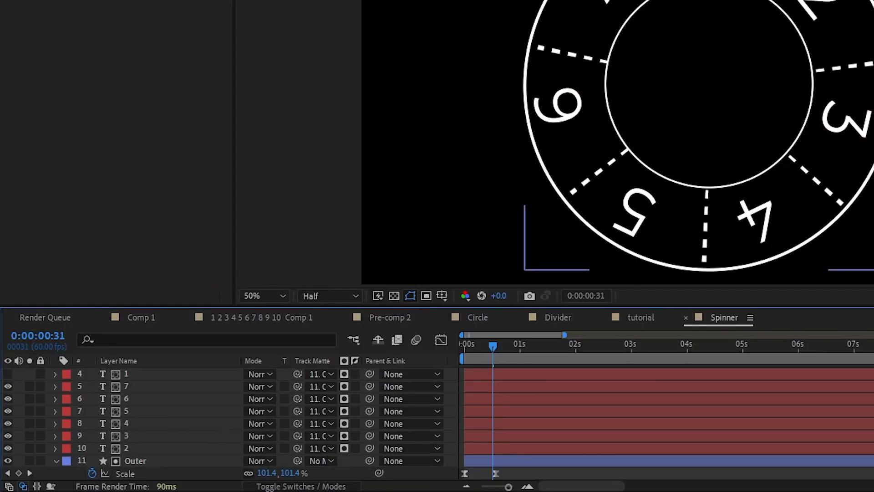
pyautogui.rightClick(536, 470)
pyautogui.moveTo(591, 295)
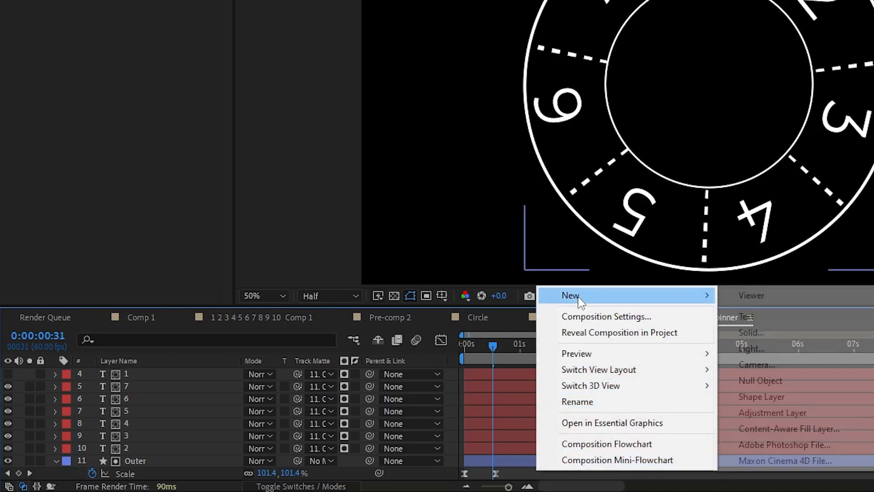
pyautogui.click(760, 380)
pyautogui.press('Return')
pyautogui.write('Spinner Controller')
pyautogui.press('Return')
# Parent Pre-comp 3 and Circle Controller to the Spinner Controller null.
pyautogui.click(136, 385)
pyautogui.keyDown('ctrl'); pyautogui.click(136, 410); pyautogui.keyUp('ctrl')
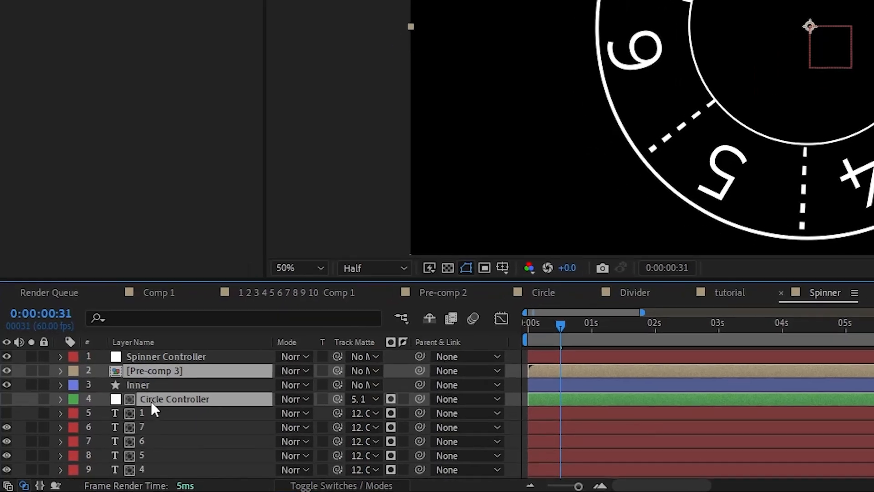
pyautogui.moveTo(420, 399); pyautogui.dragTo(216, 343)
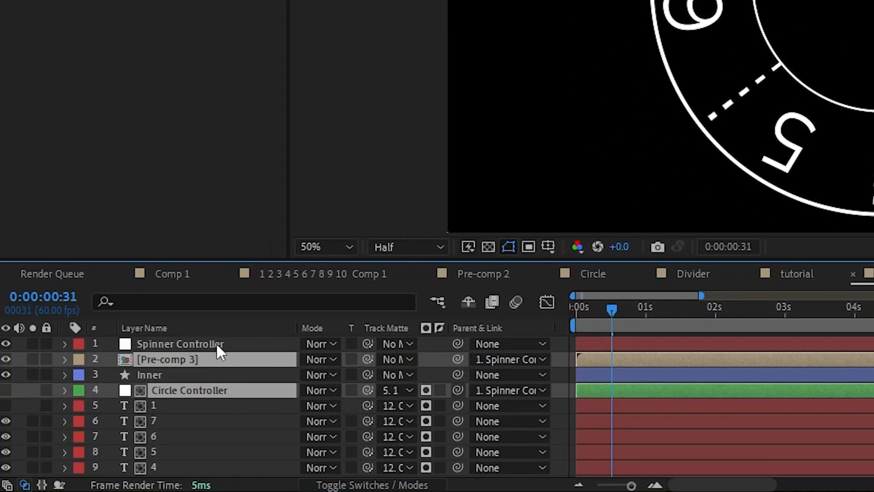
# Parent the number text layers 1 to 7 to Spinner Controller and test its rotation.
pyautogui.click(191, 405)
pyautogui.scroll(-3, 190, 414)
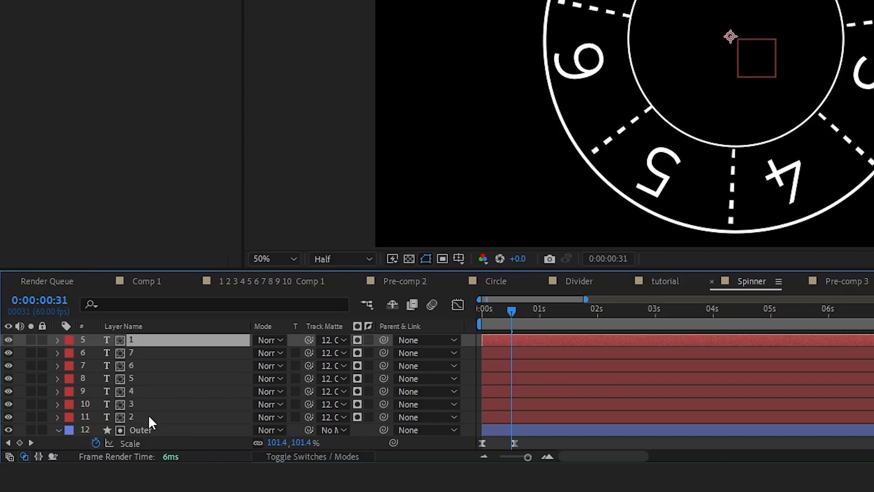
pyautogui.keyDown('shift'); pyautogui.click(174, 437); pyautogui.keyUp('shift')
pyautogui.scroll(3, 158, 399)
pyautogui.moveTo(383, 403); pyautogui.dragTo(170, 334)
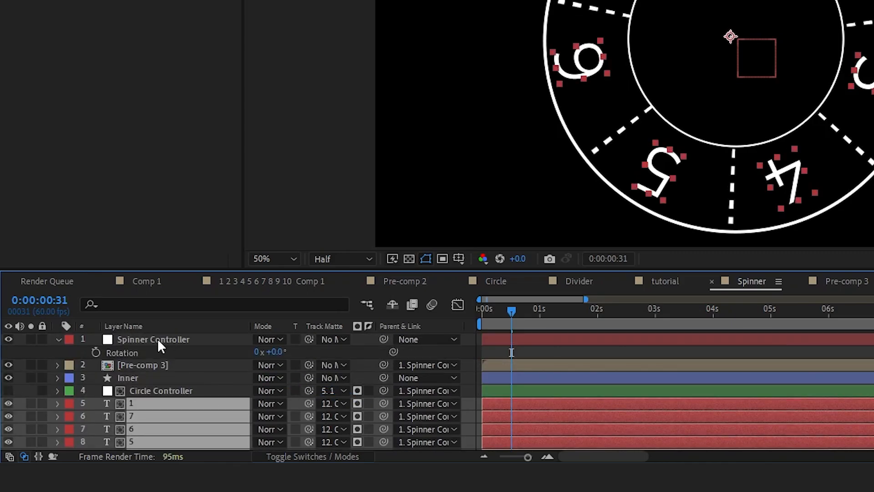
pyautogui.moveTo(328, 359); pyautogui.dragTo(364, 360)
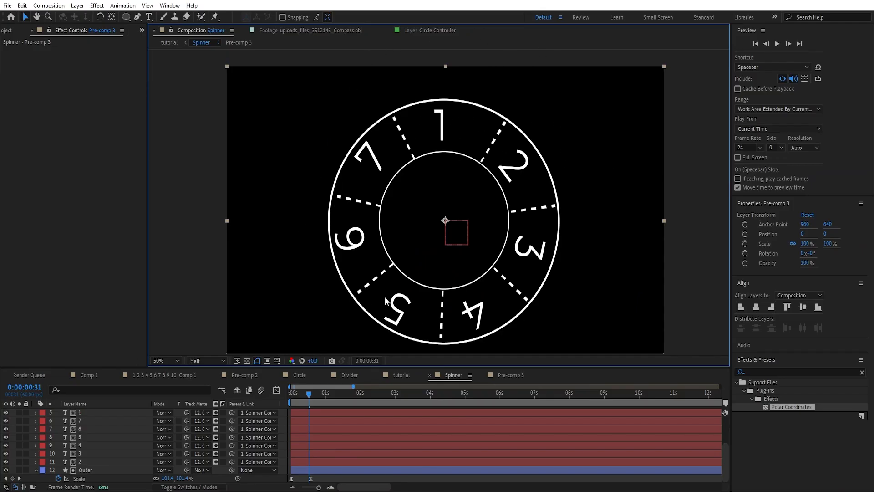
# Reposition the numbers 1 to 7 slightly so each sits centred between its dashed dividers.
pyautogui.click(89, 412)
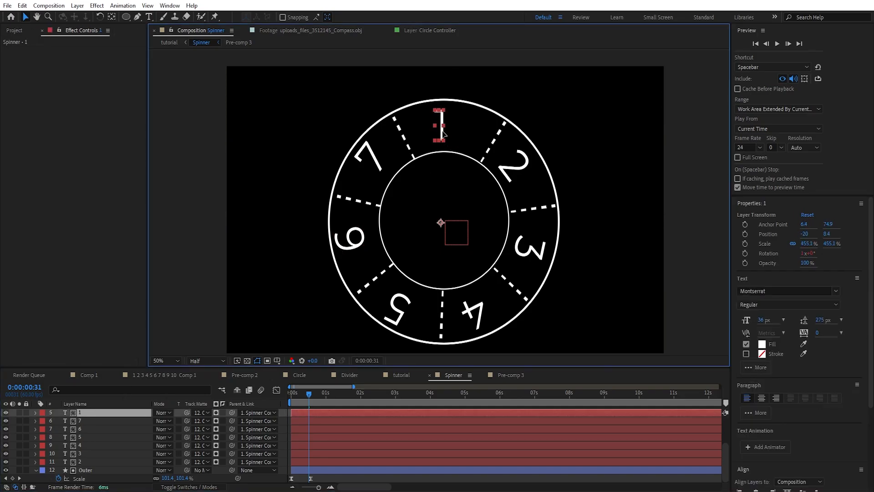
pyautogui.click(522, 169)
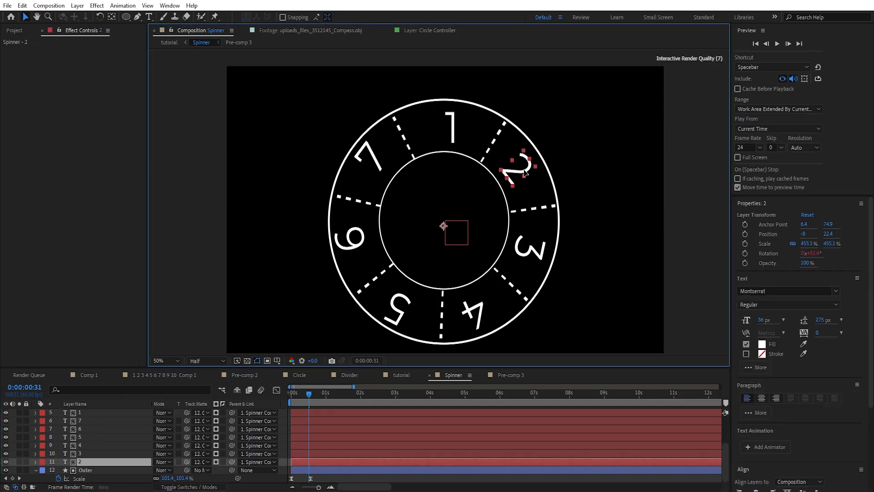
pyautogui.click(529, 248)
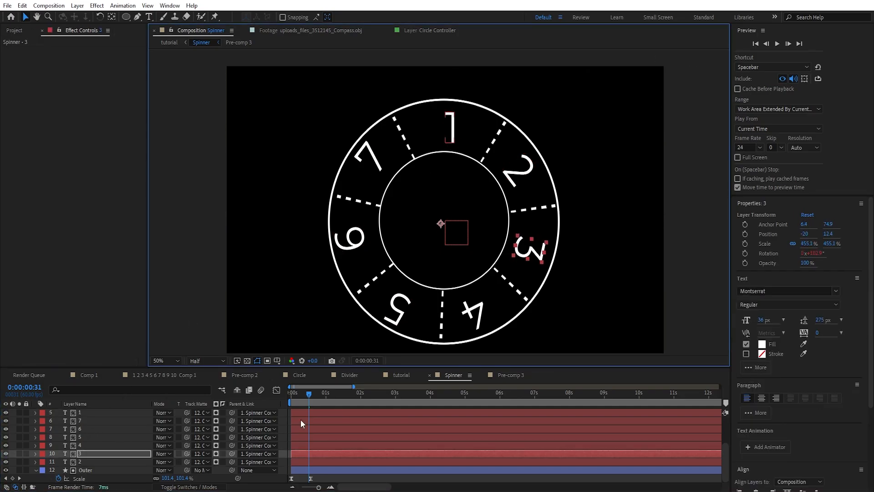
pyautogui.click(475, 314)
pyautogui.click(401, 305)
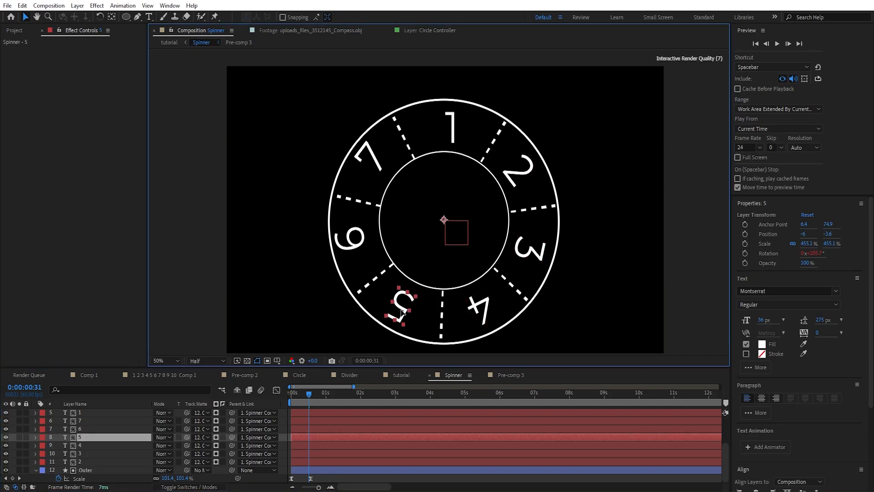
pyautogui.click(350, 237)
pyautogui.moveTo(349, 236); pyautogui.dragTo(357, 239)
pyautogui.click(376, 165)
pyautogui.moveTo(376, 162); pyautogui.dragTo(381, 163)
pyautogui.click(94, 413)
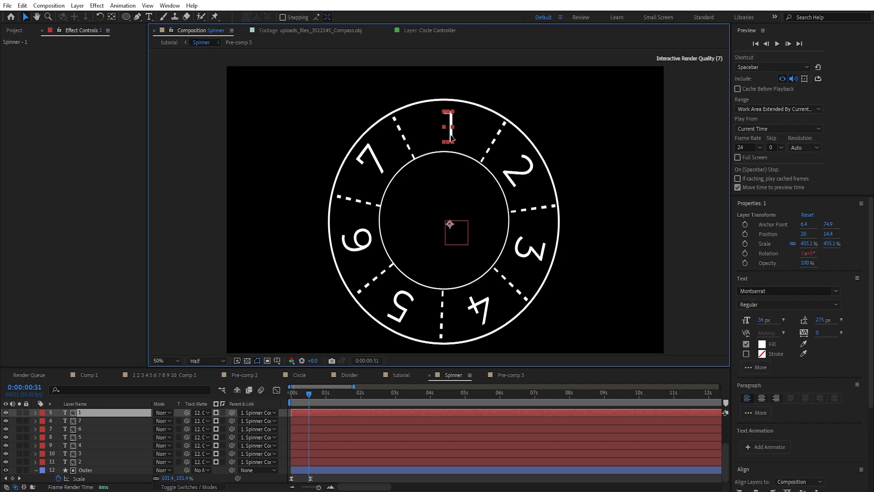
pyautogui.click(375, 477)
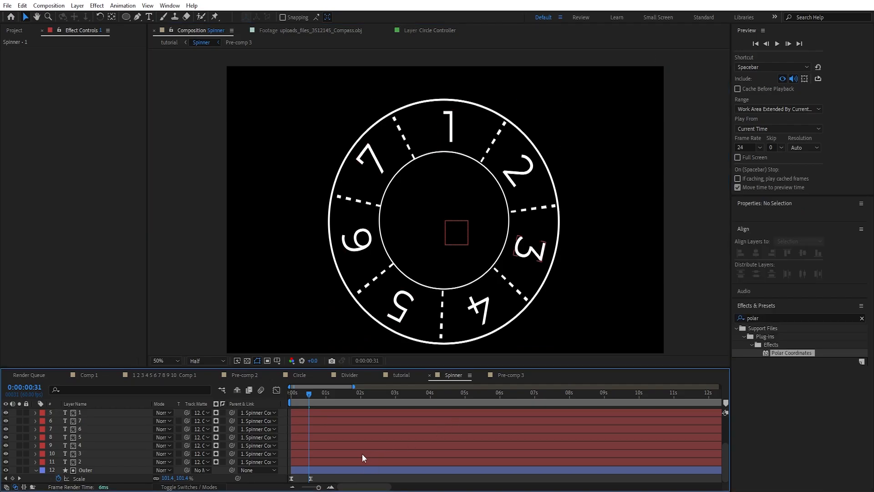
# Add a Rotation keyframe of 0 to Spinner Controller and move it to the start of the timeline.
pyautogui.moveTo(307, 402)
pyautogui.mouseDown()
pyautogui.moveTo(286, 402)
pyautogui.moveTo(310, 403)
pyautogui.mouseUp()
pyautogui.scroll(3, 343, 441)
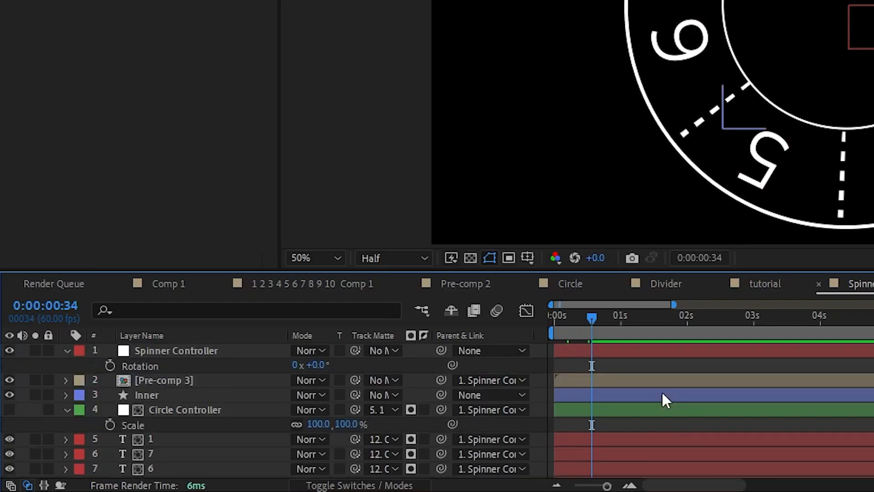
pyautogui.click(202, 353)
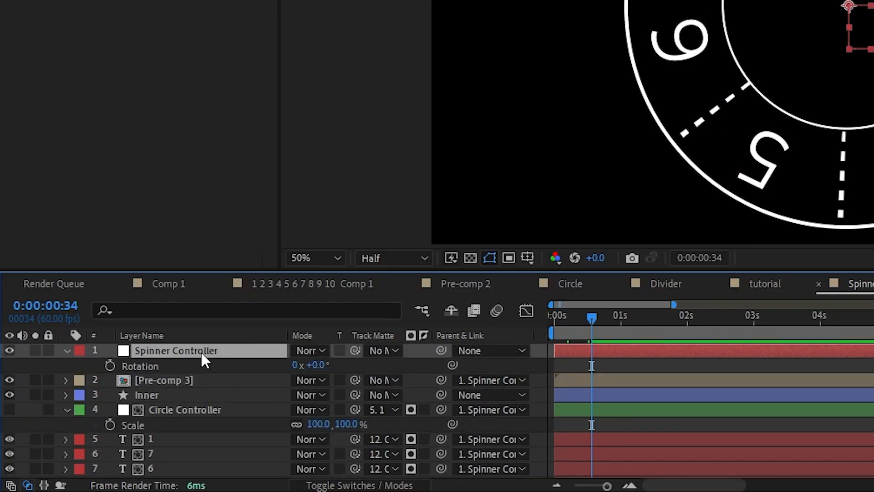
pyautogui.click(111, 366)
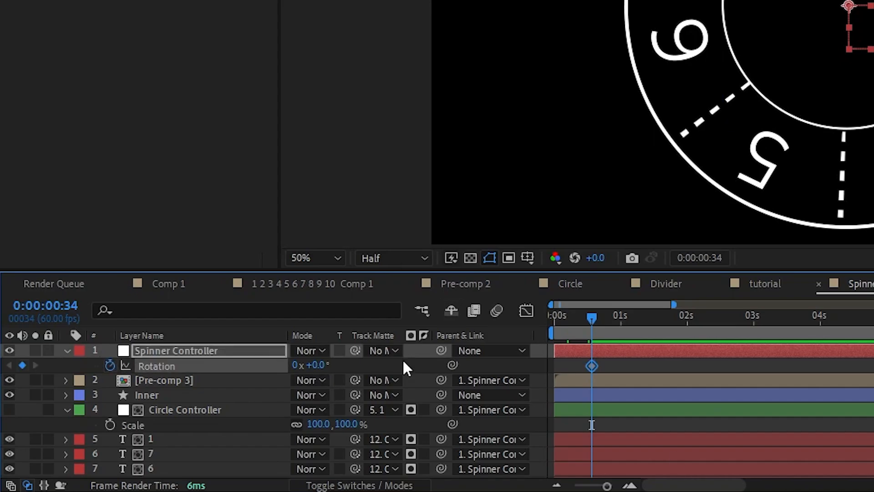
pyautogui.moveTo(589, 366); pyautogui.dragTo(564, 367)
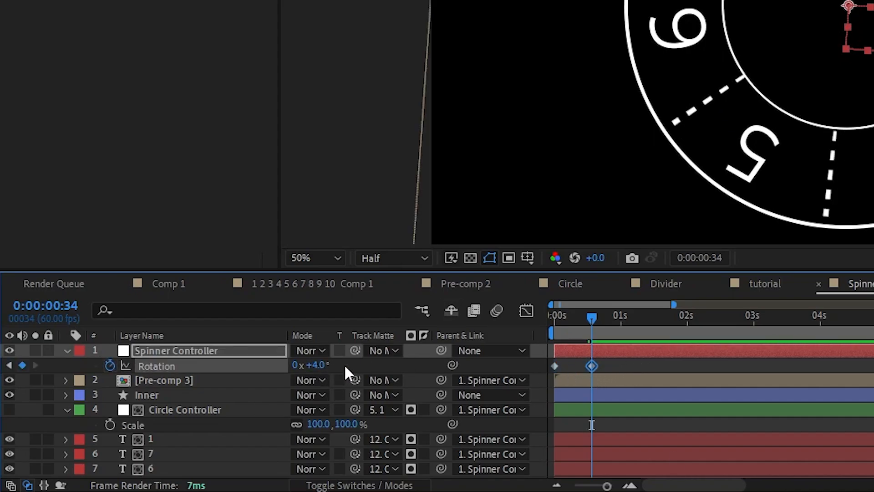
# Keyframe Spinner Controller's Rotation at 2 full turns at frame 34 and preview the spin.
pyautogui.click(296, 365)
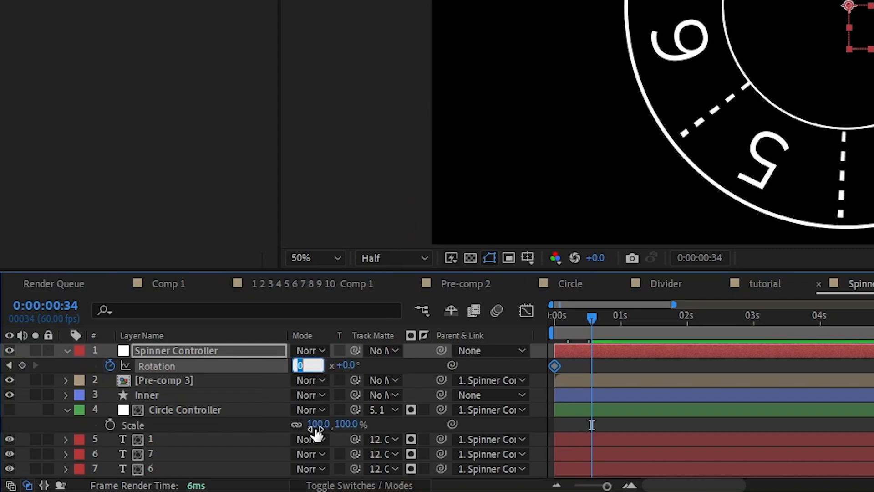
pyautogui.press('Return')
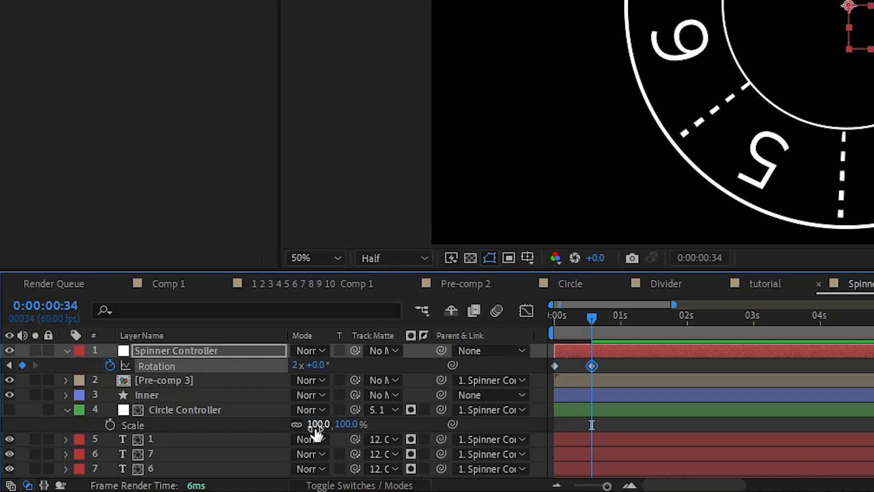
pyautogui.moveTo(588, 315); pyautogui.dragTo(558, 319)
pyautogui.press('space')
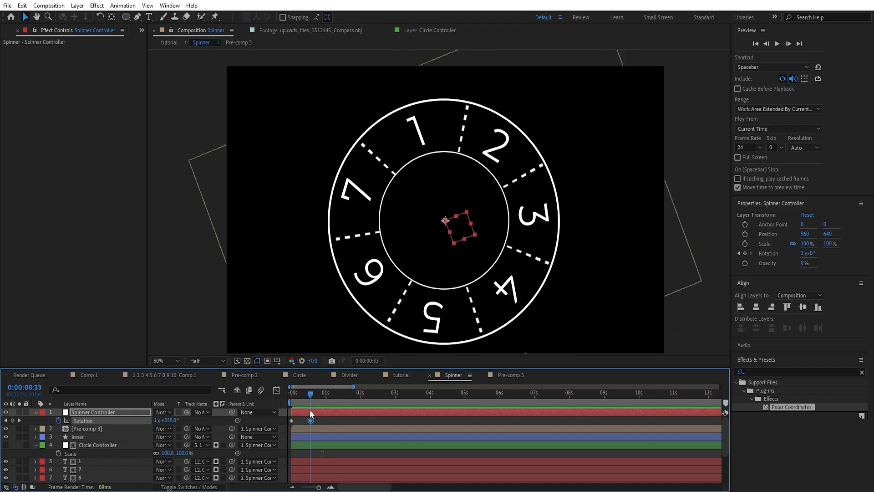
# Set Spinner Controller's end Rotation keyframe to 1 full turn and preview from the start.
pyautogui.click(157, 419)
pyautogui.write('1')
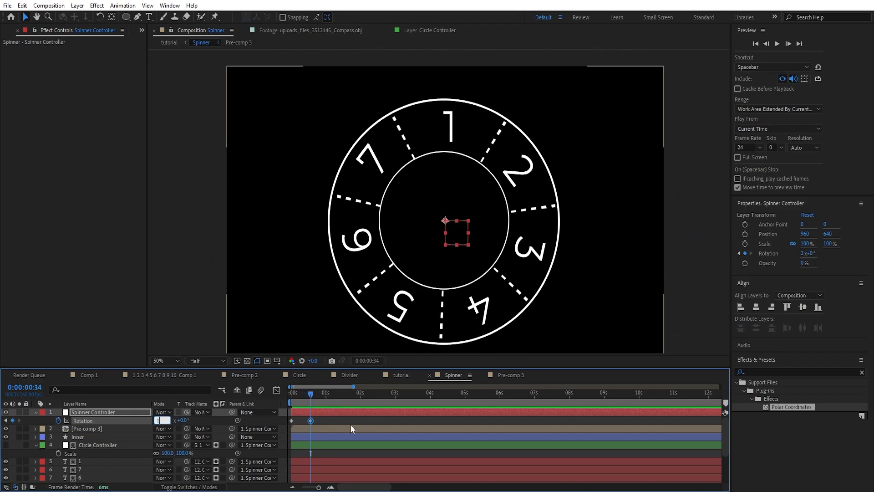
pyautogui.click(346, 423)
pyautogui.moveTo(313, 395); pyautogui.dragTo(292, 397)
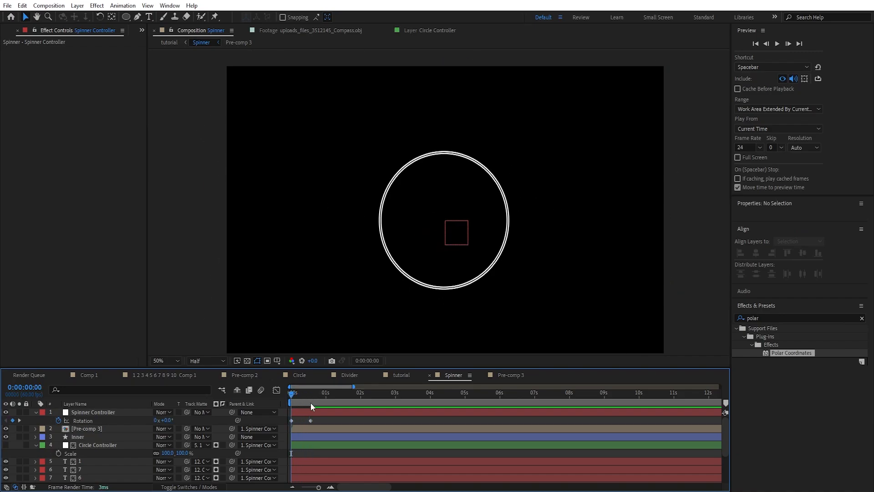
pyautogui.press('space')
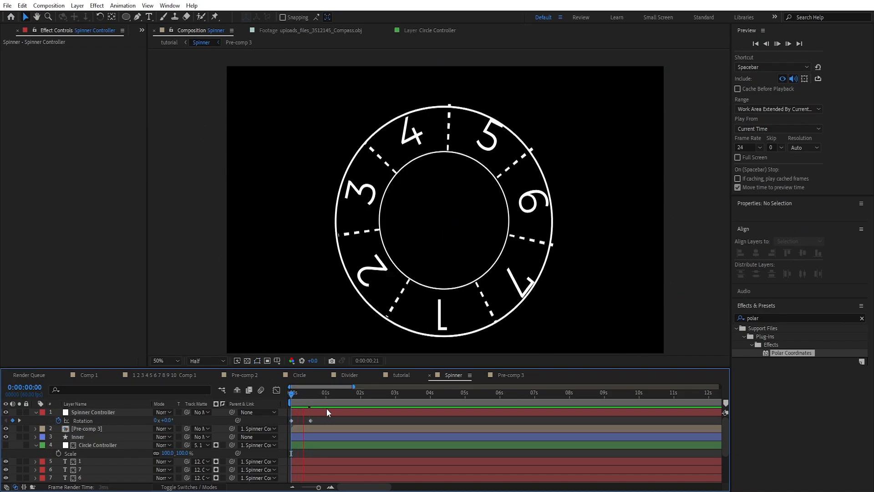
# Apply Easy Ease to both of Spinner Controller's Rotation keyframes.
pyautogui.click(310, 420)
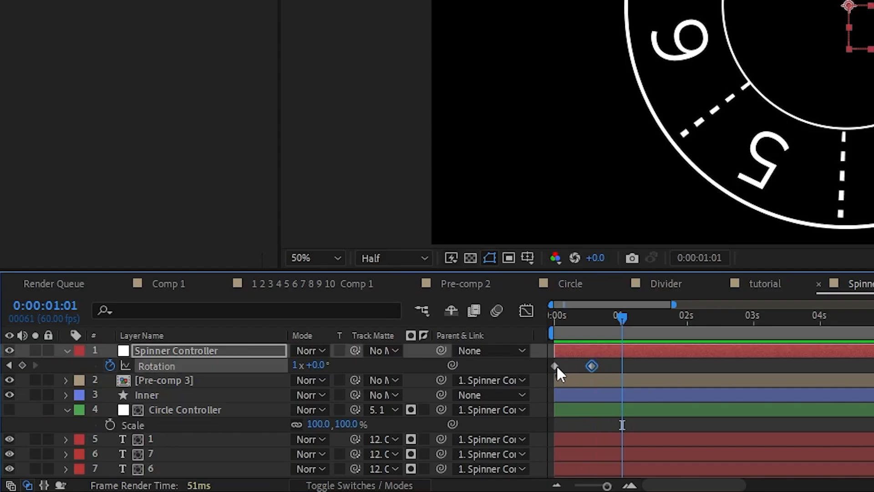
pyautogui.keyDown('shift'); pyautogui.click(555, 365); pyautogui.keyUp('shift')
pyautogui.press('F9')
# Reshape the Rotation speed curve in the Graph Editor to peak early and slow down gradually, then preview the spin.
pyautogui.click(526, 310)
pyautogui.click(587, 414)
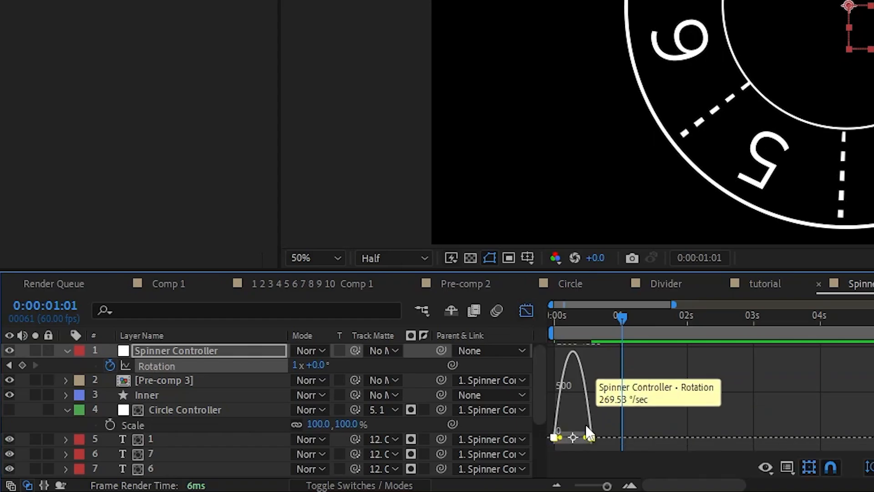
pyautogui.moveTo(583, 436); pyautogui.dragTo(567, 440)
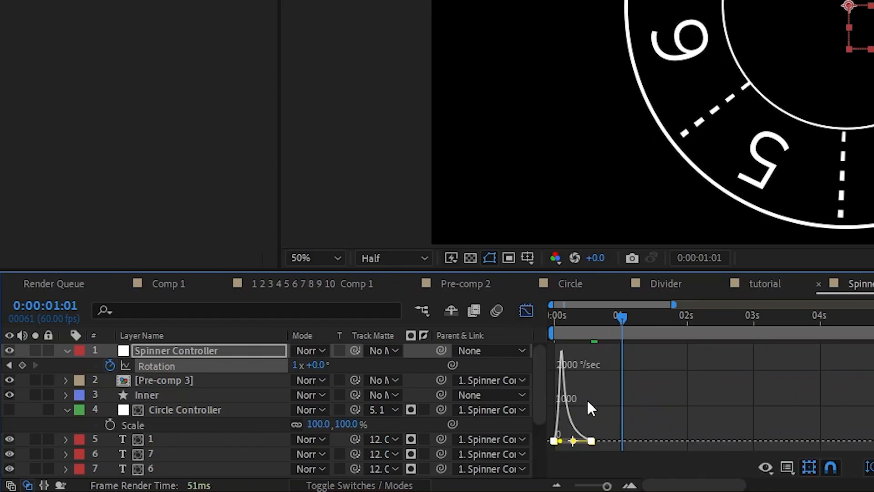
pyautogui.moveTo(604, 317); pyautogui.dragTo(542, 333)
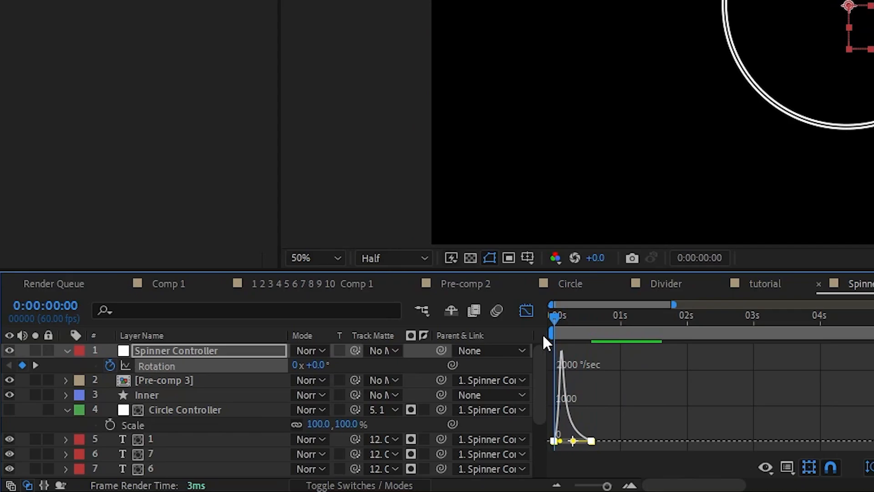
pyautogui.press('space')
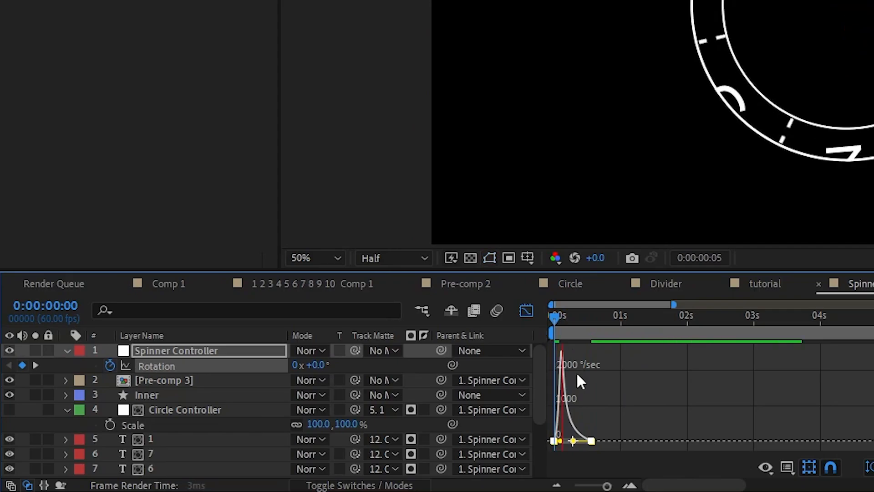
pyautogui.press('space')
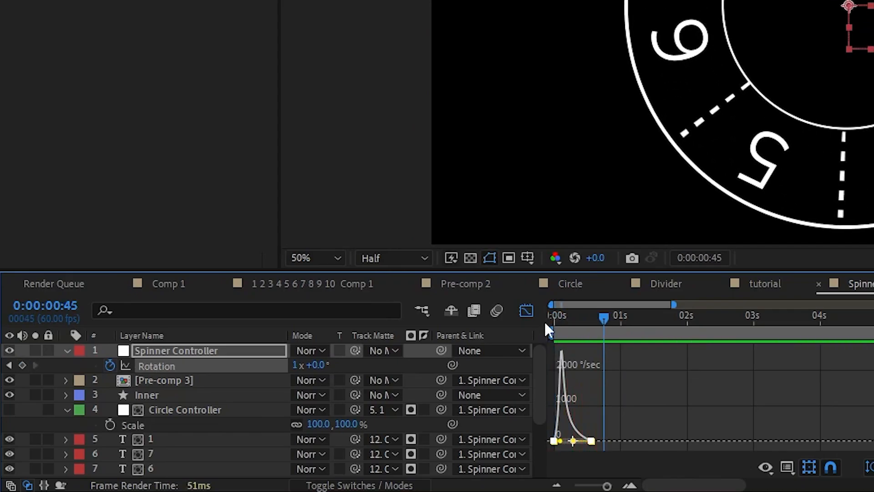
pyautogui.click(526, 312)
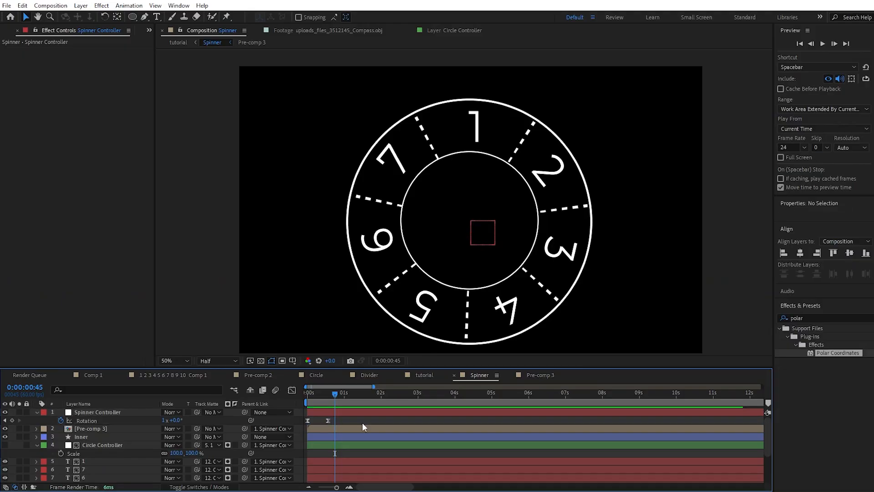
# Collapse the revealed properties of all layers in the Spinner composition.
pyautogui.press('u')
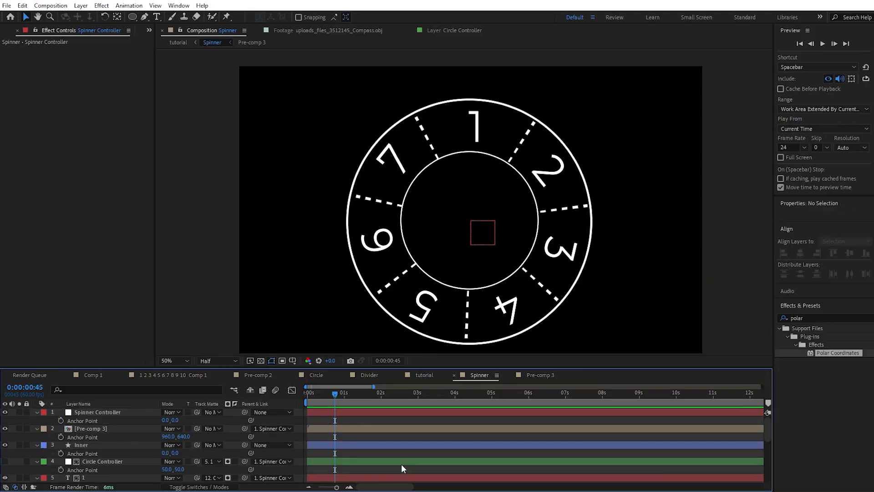
pyautogui.click(402, 460)
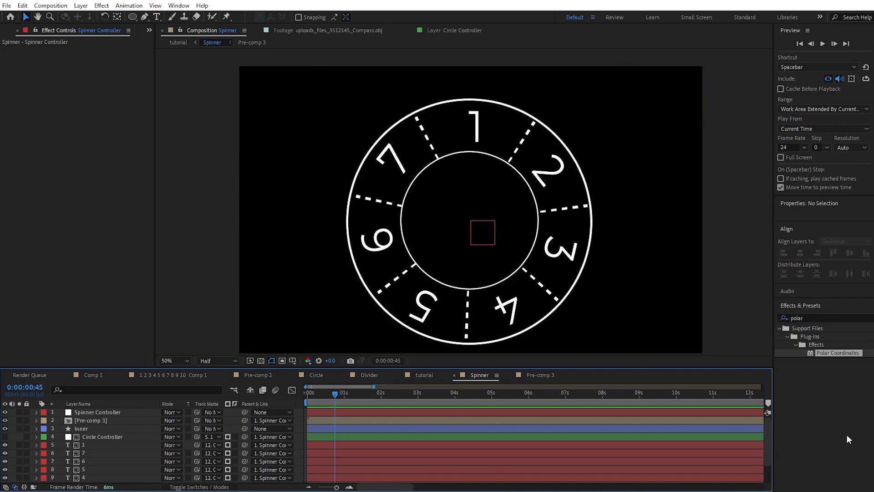
pyautogui.click(822, 316)
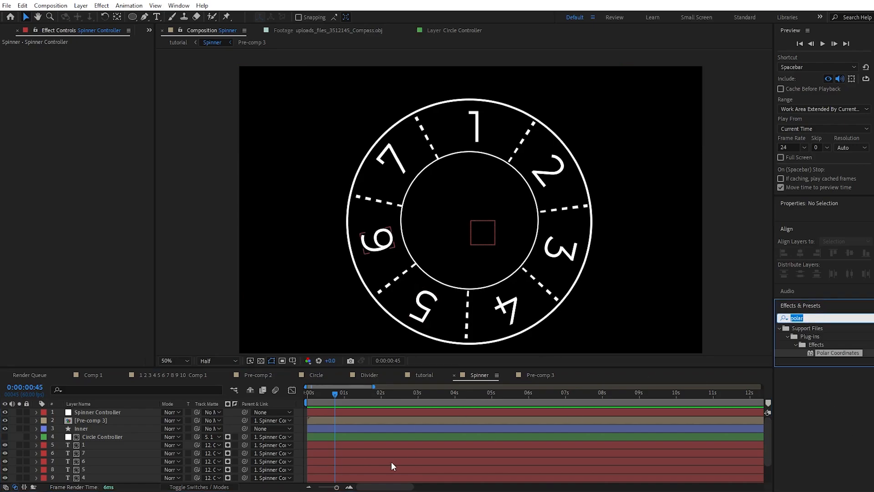
pyautogui.scroll(-1, 392, 460)
pyautogui.click(281, 482)
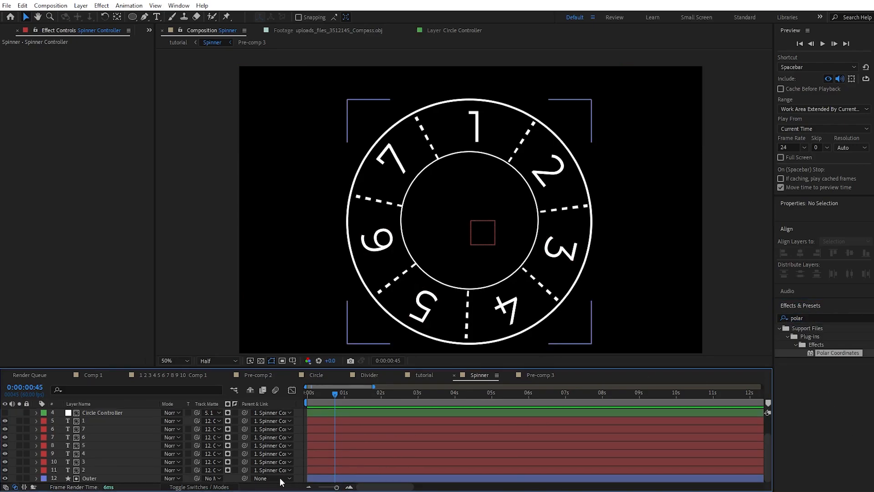
pyautogui.rightClick(140, 461)
pyautogui.click(294, 465)
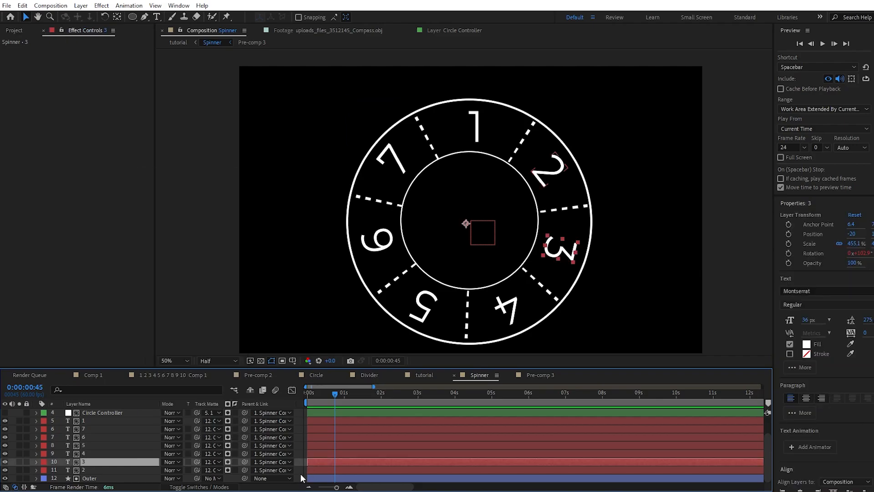
# Add an adjustment layer to the Spinner composition, at the top of the layer stack, and name it Glow.
pyautogui.rightClick(301, 474)
pyautogui.moveTo(346, 357)
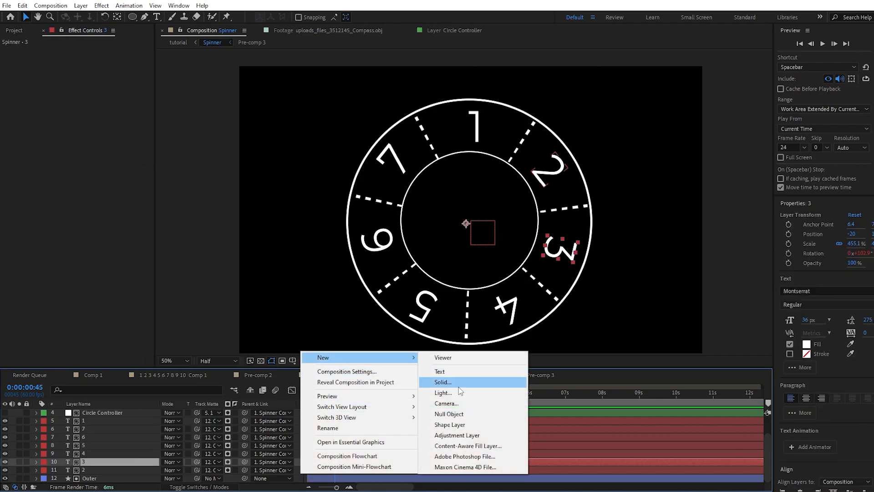
pyautogui.click(452, 434)
pyautogui.moveTo(89, 464); pyautogui.dragTo(103, 410)
pyautogui.rightClick(103, 410)
pyautogui.click(134, 382)
pyautogui.write('Gl')
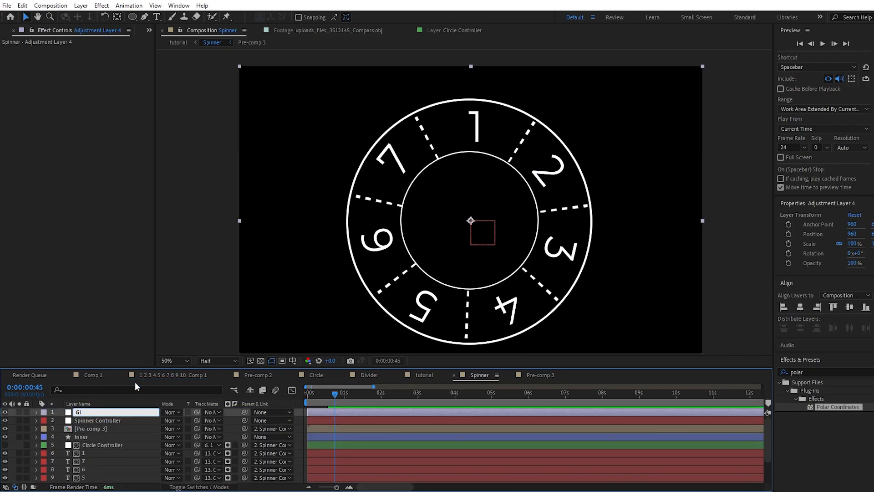
pyautogui.write('ow')
pyautogui.press('Return')
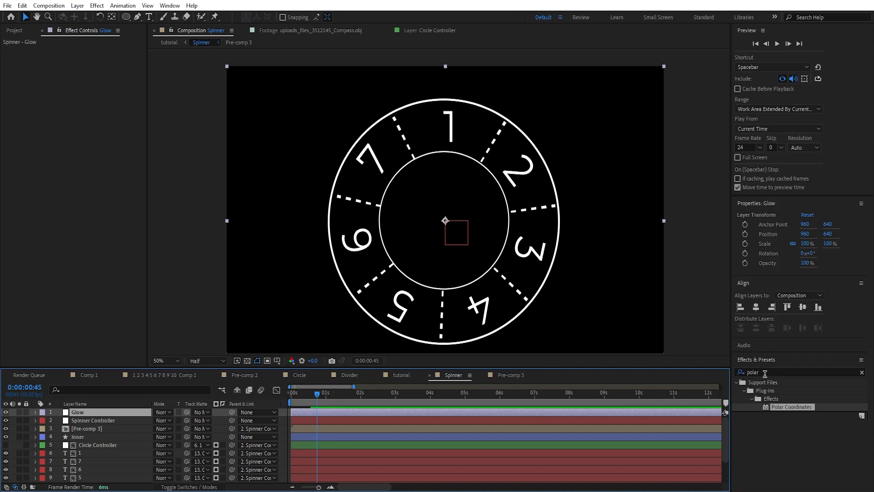
# Apply the Glow effect to the Glow adjustment layer and set its Glow Radius to 31.
pyautogui.click(764, 373)
pyautogui.write('glow')
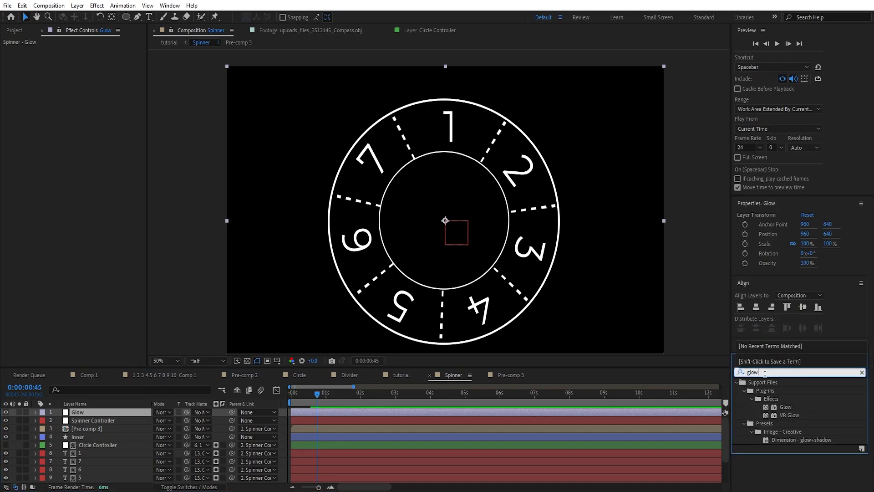
pyautogui.moveTo(783, 406); pyautogui.dragTo(323, 411)
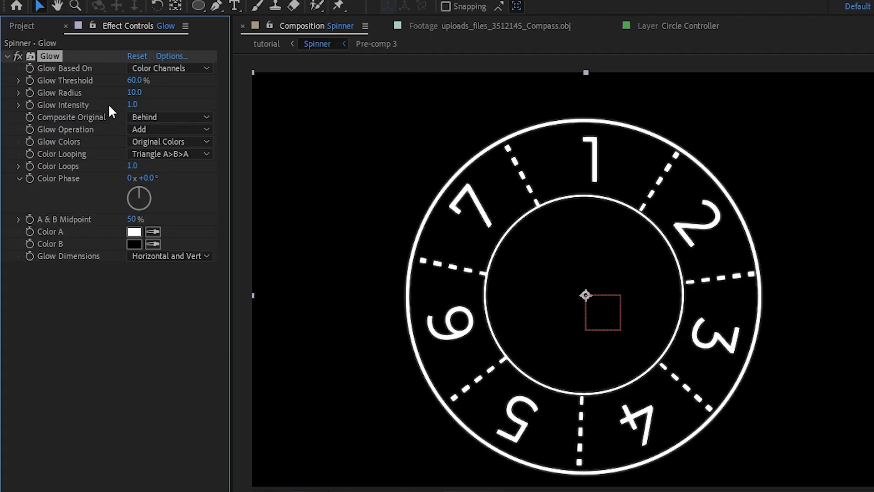
pyautogui.moveTo(133, 92); pyautogui.dragTo(151, 98)
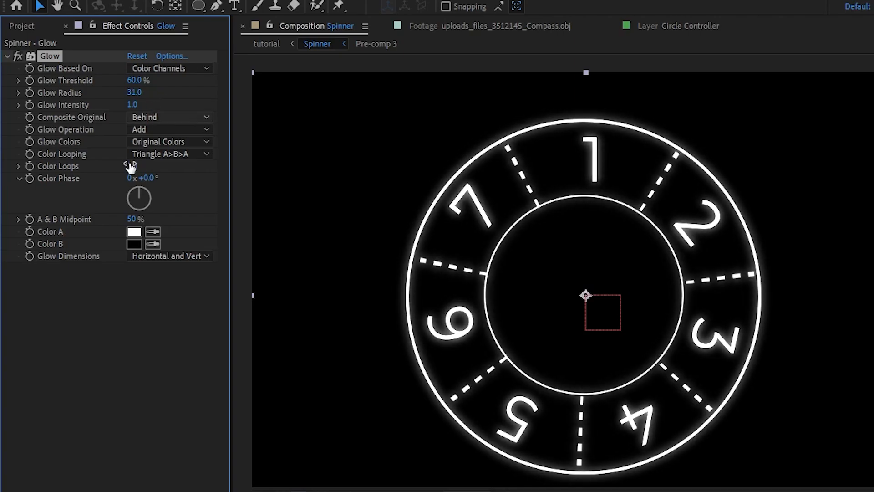
pyautogui.hotkey('ctrl', 'd')
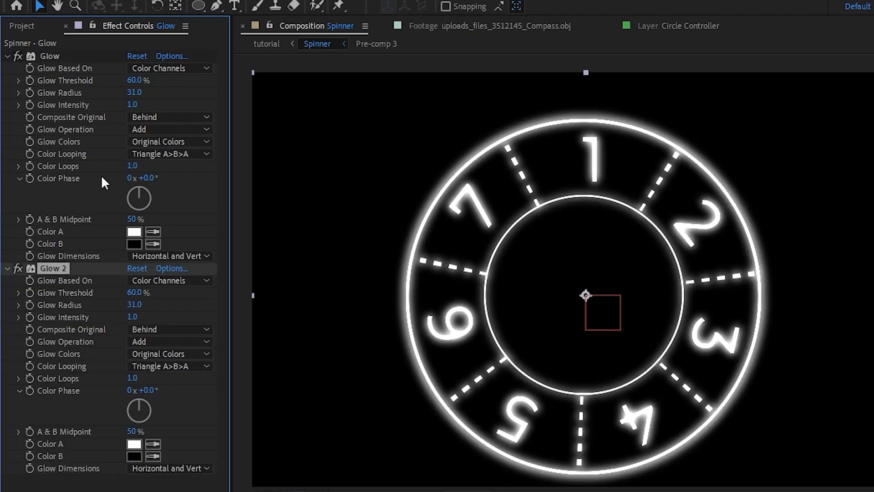
pyautogui.hotkey('ctrl', 'z')
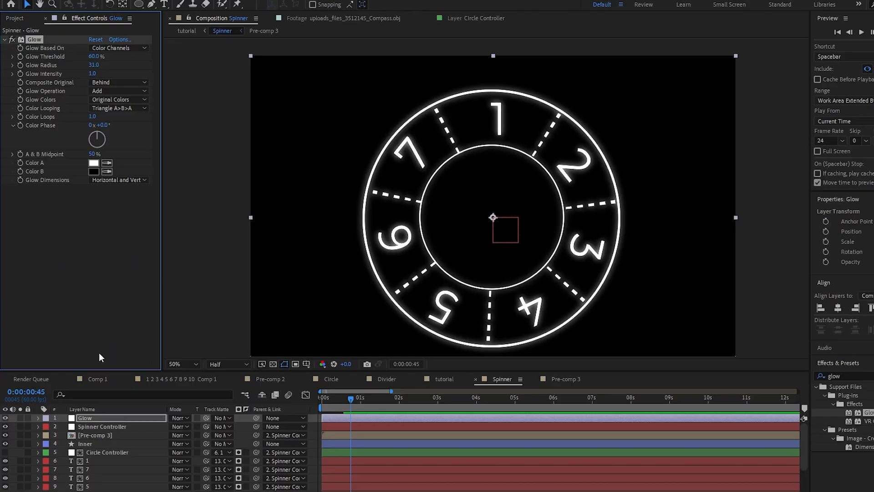
# Give the Outer circle a very dark grey fill that stands out slightly from the black background.
pyautogui.scroll(-3, 237, 471)
pyautogui.click(105, 487)
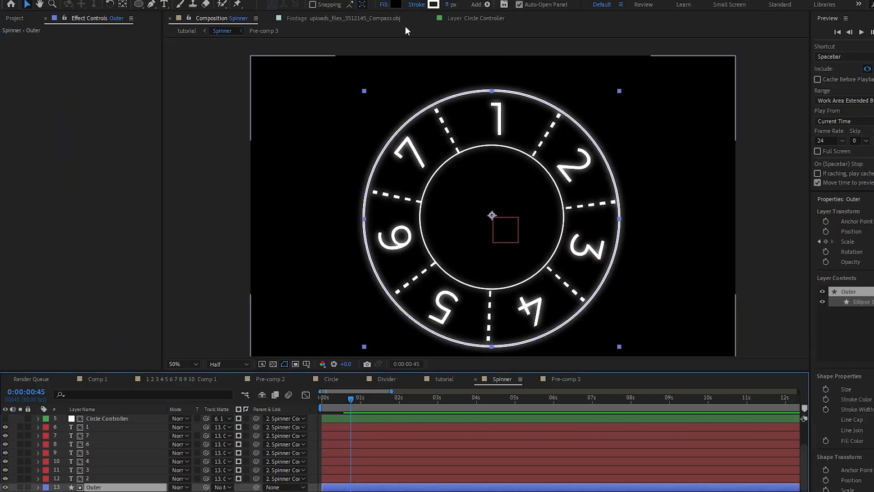
pyautogui.click(396, 5)
pyautogui.moveTo(399, 399)
pyautogui.mouseDown()
pyautogui.moveTo(398, 384)
pyautogui.moveTo(398, 405)
pyautogui.mouseUp()
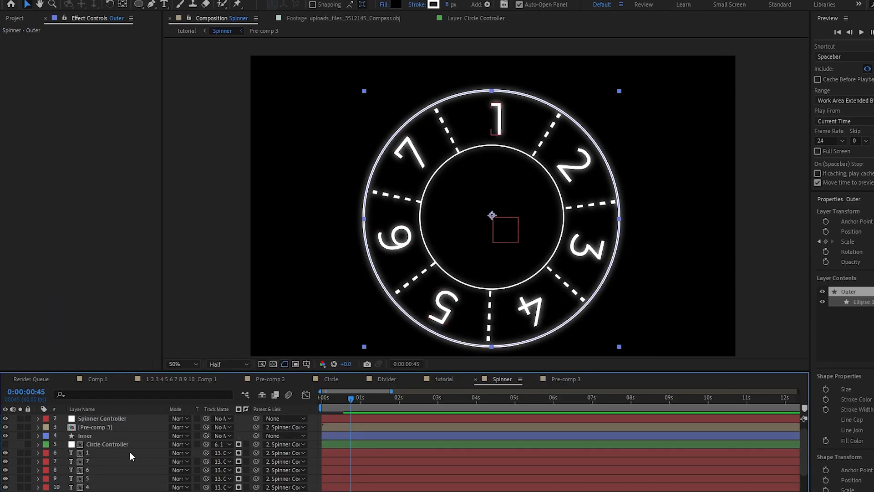
pyautogui.click(114, 419)
pyautogui.click(43, 38)
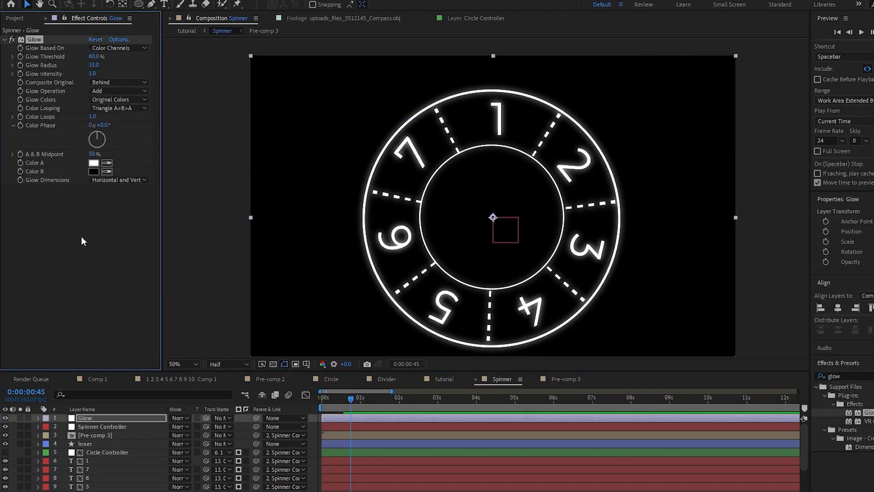
pyautogui.scroll(-2, 121, 455)
pyautogui.click(94, 486)
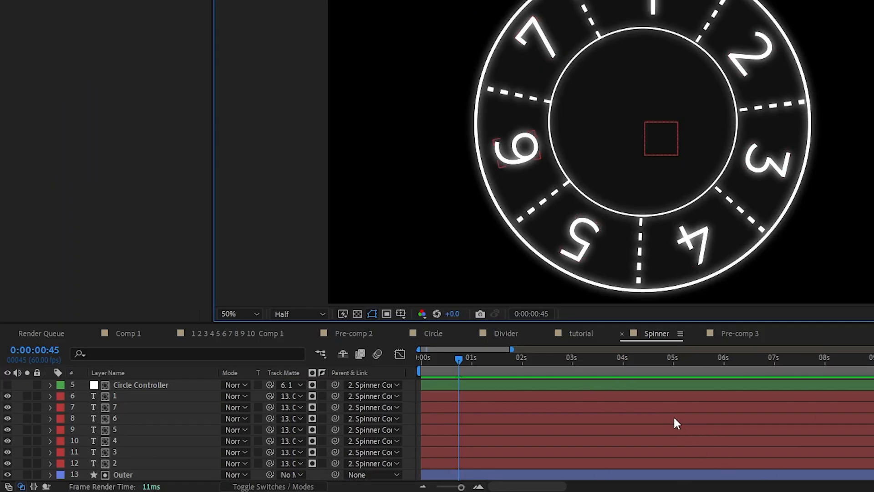
# Switch to the tutorial composition and make the Gradient, Grid and Background layers visible.
pyautogui.press('Tab')
pyautogui.click(610, 416)
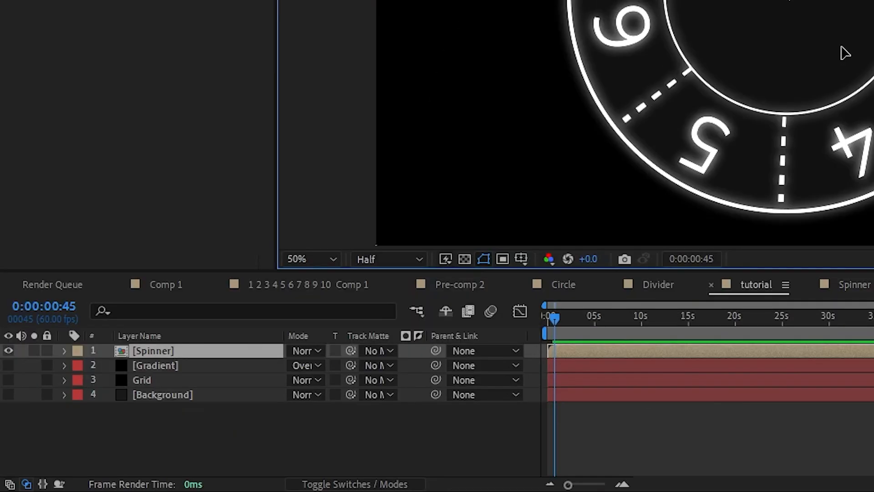
pyautogui.press('Return')
pyautogui.moveTo(12, 367); pyautogui.dragTo(67, 394)
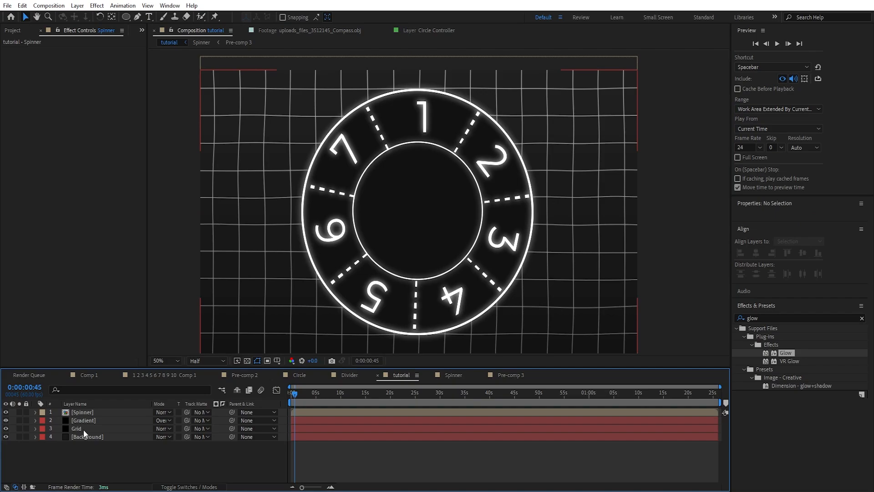
# Apply the Glow effect to the Grid layer.
pyautogui.click(83, 429)
pyautogui.moveTo(790, 409); pyautogui.dragTo(90, 427)
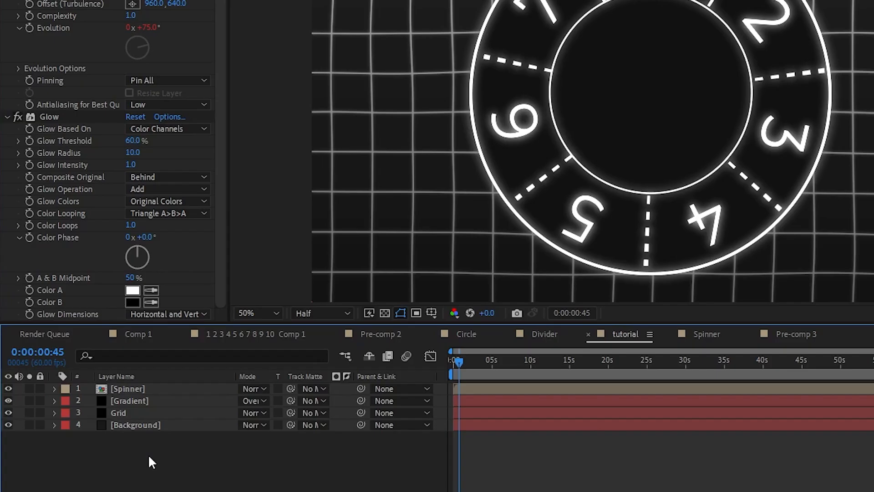
# Add an adjustment layer to the tutorial composition and apply the CC Vignette effect to it.
pyautogui.rightClick(96, 458)
pyautogui.moveTo(147, 342)
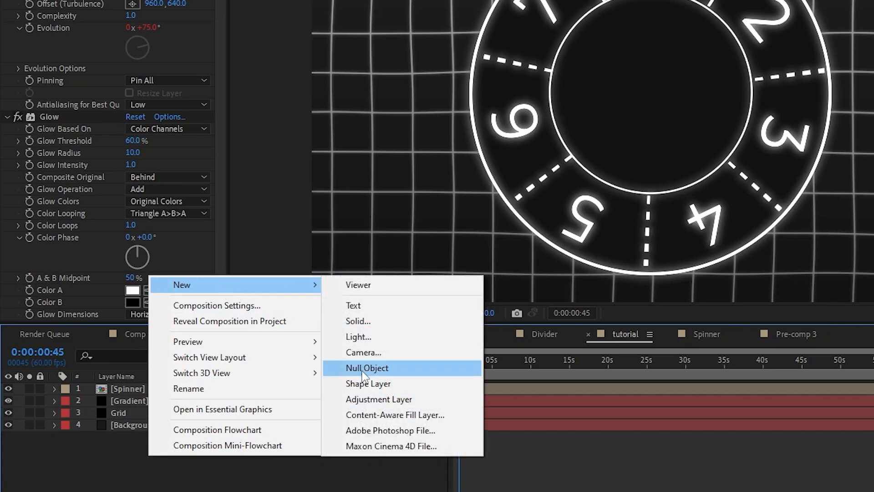
pyautogui.click(365, 399)
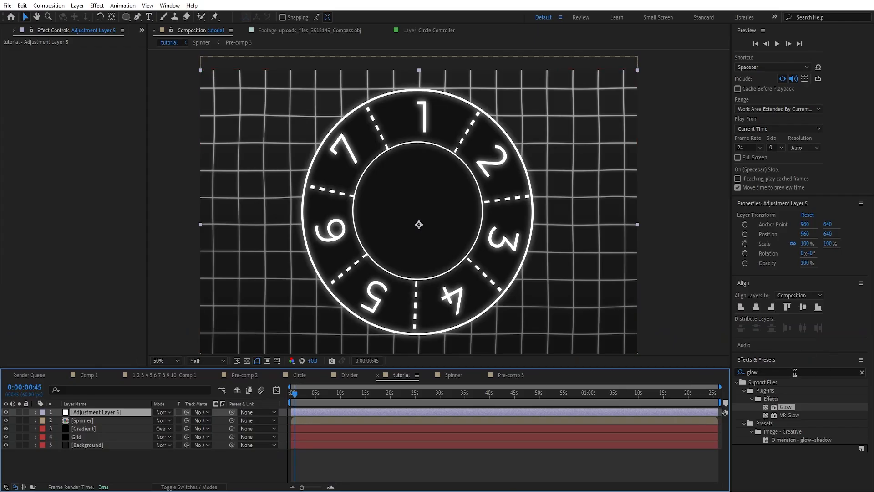
pyautogui.click(794, 373)
pyautogui.write('vign')
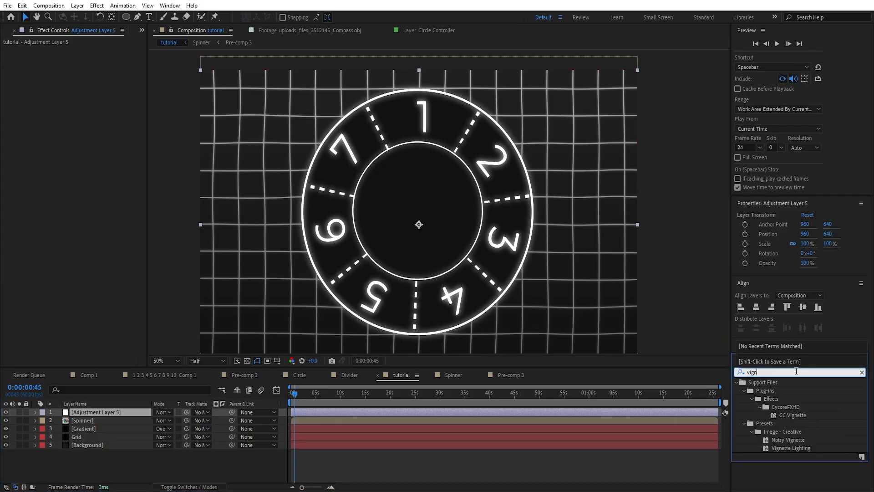
pyautogui.moveTo(794, 415); pyautogui.dragTo(355, 411)
# Rename the adjustment layer as Vignette and set its CC Vignette Amount to 200.
pyautogui.click(97, 415)
pyautogui.press('Return')
pyautogui.write('Vignette')
pyautogui.press('Return')
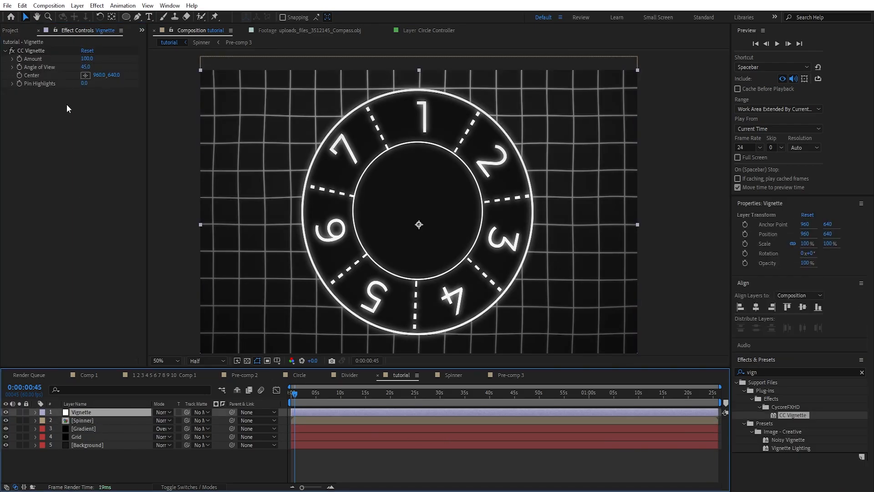
pyautogui.moveTo(87, 58); pyautogui.dragTo(130, 65)
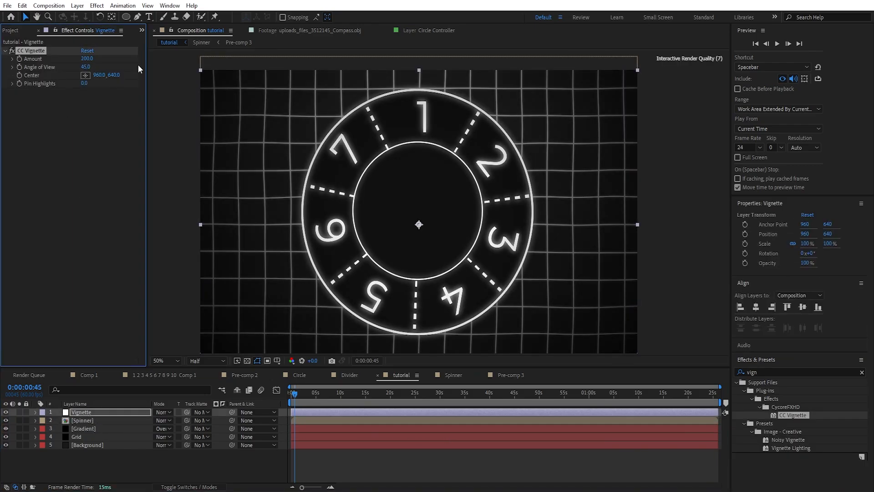
# Set the Background solid's colour to 0F0F0F in its solid settings.
pyautogui.click(86, 444)
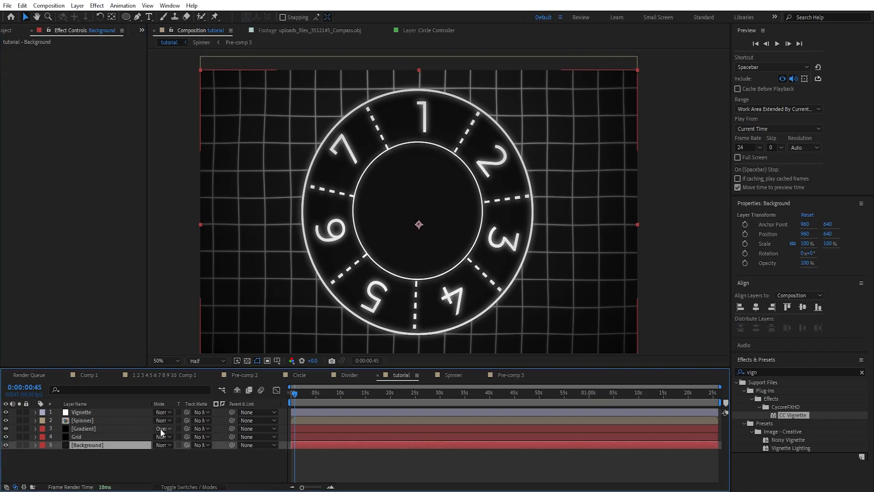
pyautogui.hotkey('ctrl', 'shift', 'y')
pyautogui.click(424, 292)
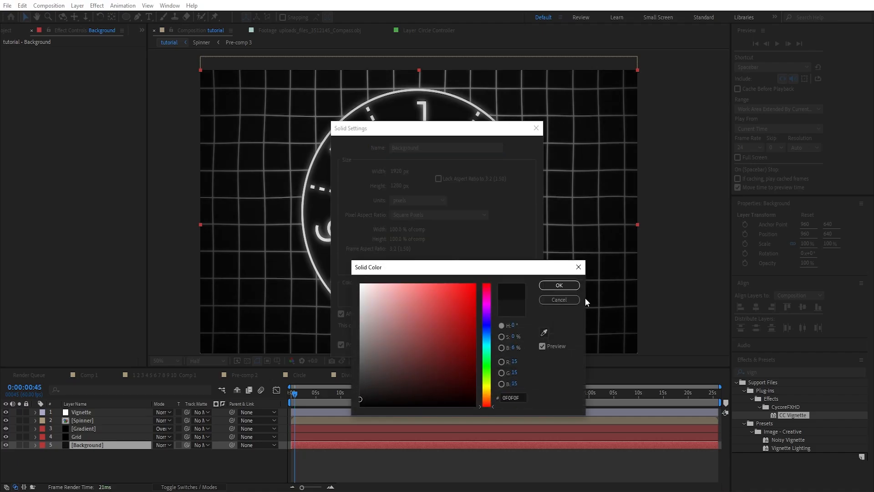
pyautogui.click(567, 285)
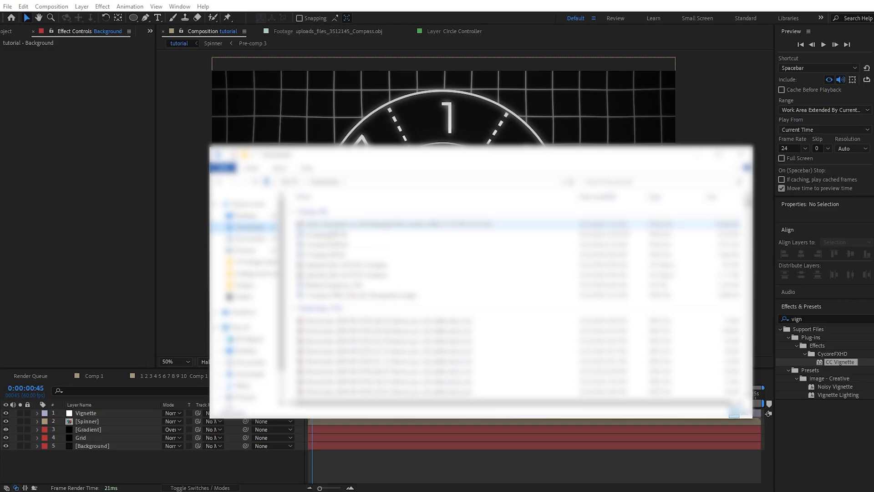
# Place Compass.B01.2k.png as the top layer of the tutorial composition and scale it to about 49%.
pyautogui.moveTo(323, 234); pyautogui.dragTo(363, 463)
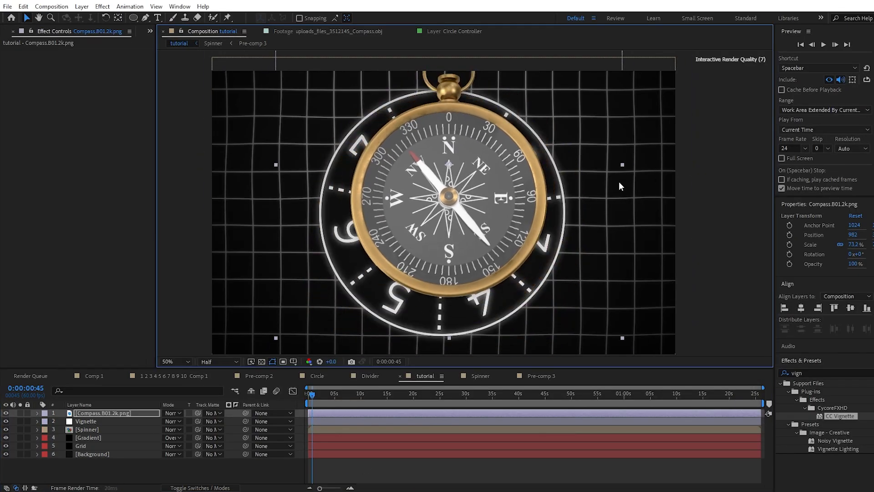
pyautogui.moveTo(619, 183); pyautogui.dragTo(493, 190)
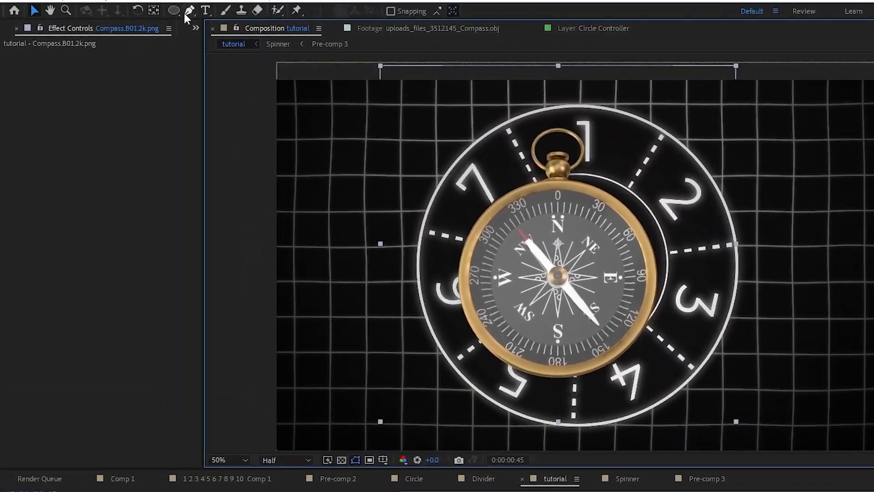
# Draw a rectangular mask around the compass body and shift it to cut off the crown and hanging ring.
pyautogui.click(174, 10)
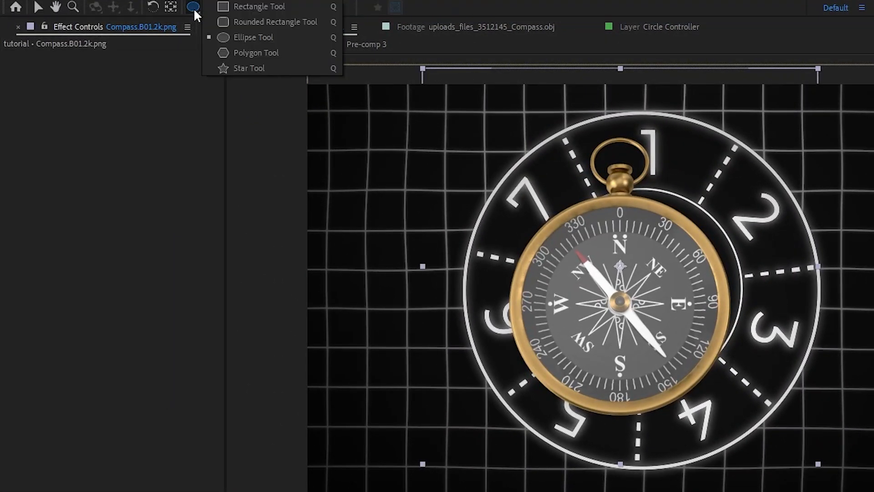
pyautogui.click(240, 8)
pyautogui.moveTo(484, 188); pyautogui.dragTo(753, 415)
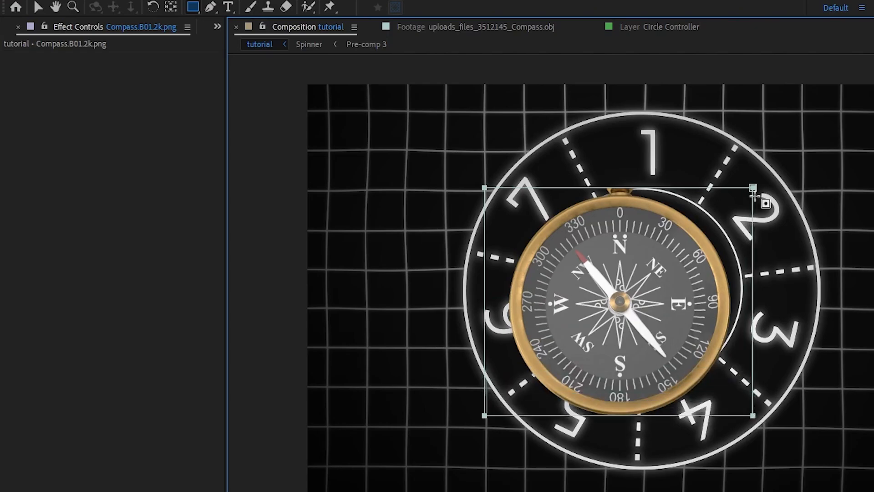
pyautogui.press('v')
pyautogui.moveTo(753, 187); pyautogui.dragTo(755, 196)
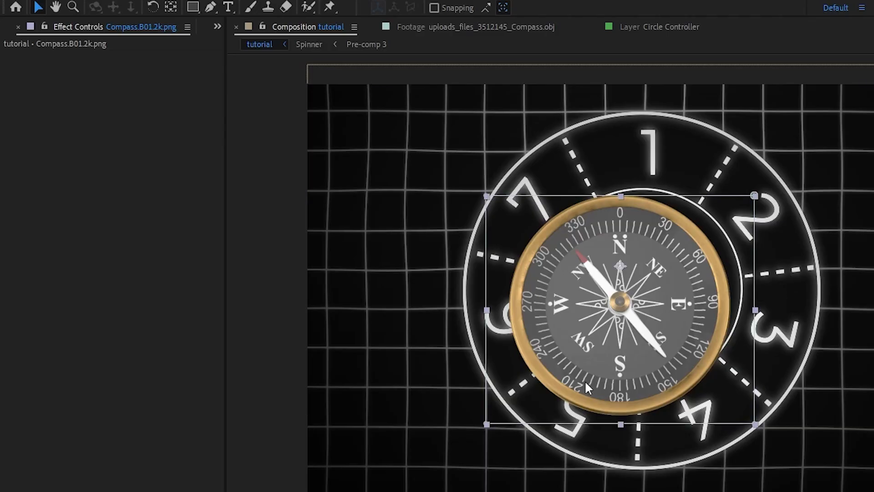
# Move the masked compass to the centre of the Spinner dial, at about position 956, 486.
pyautogui.moveTo(708, 322); pyautogui.dragTo(769, 305)
pyautogui.press('Left')
pyautogui.press('Left')
pyautogui.press('Left')
pyautogui.press('Left')
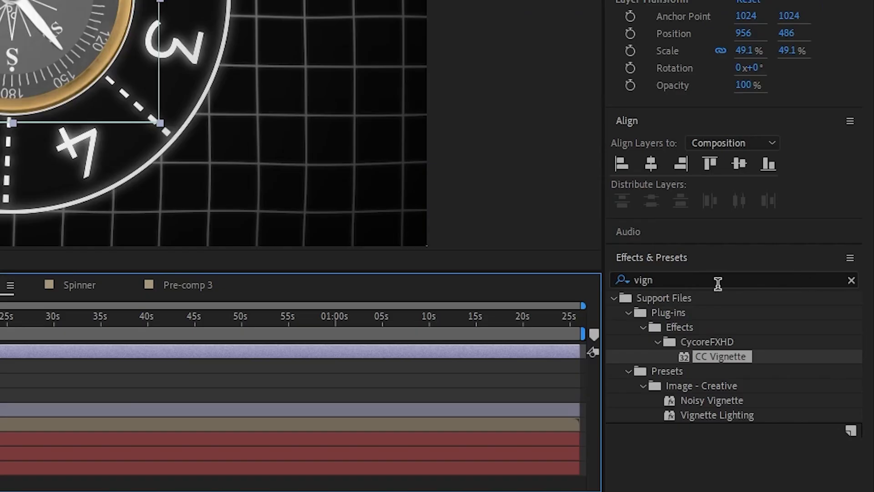
# Apply the Curves effect to the compass layer and bend its RGB curve below the diagonal to darken the image.
pyautogui.click(717, 282)
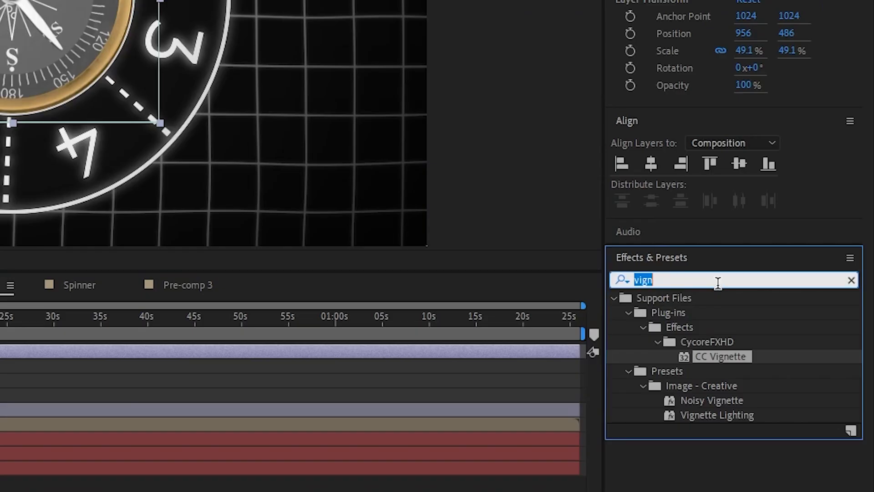
pyautogui.write('curv')
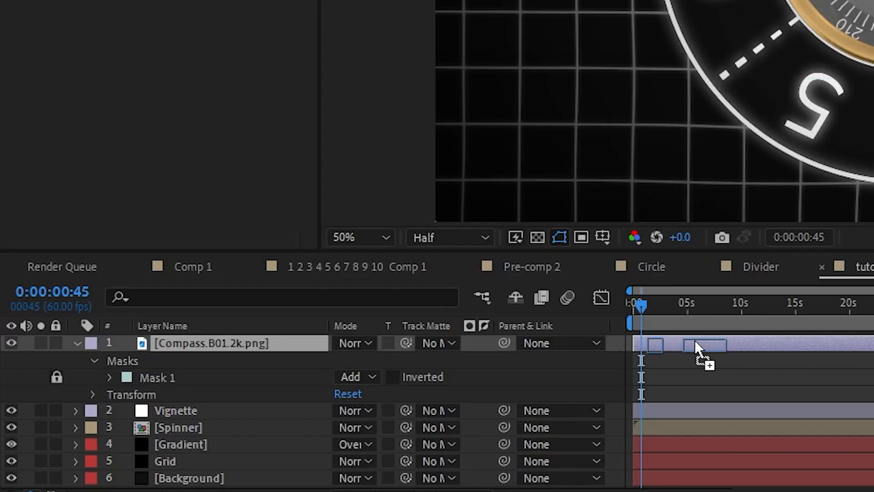
pyautogui.moveTo(702, 357); pyautogui.dragTo(694, 341)
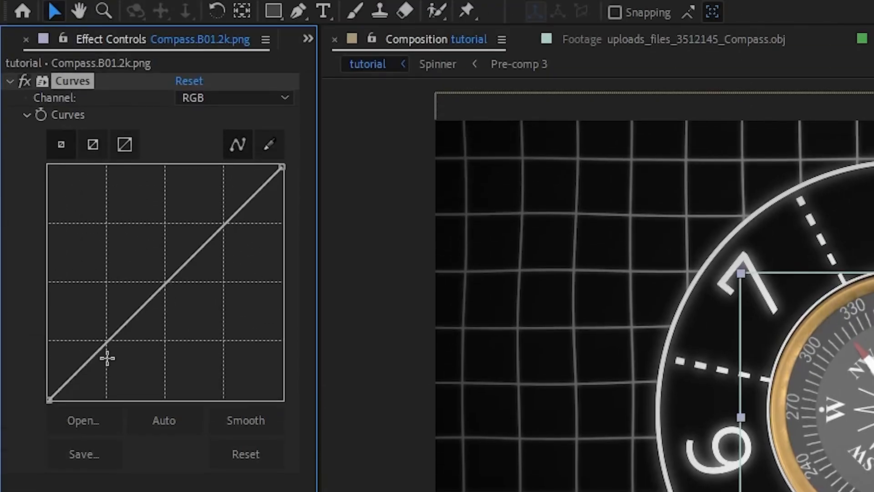
pyautogui.moveTo(107, 357); pyautogui.dragTo(91, 370)
pyautogui.moveTo(242, 206); pyautogui.dragTo(245, 234)
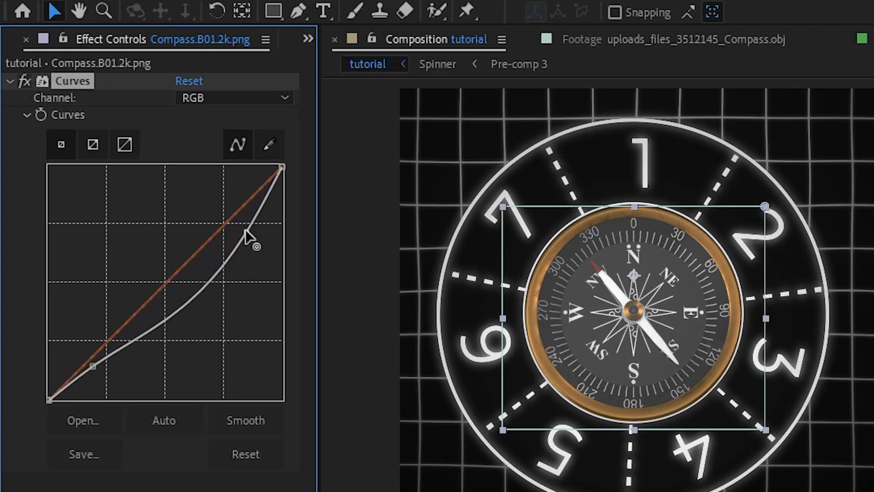
pyautogui.moveTo(91, 366)
pyautogui.mouseDown()
pyautogui.moveTo(78, 351)
pyautogui.moveTo(97, 374)
pyautogui.mouseUp()
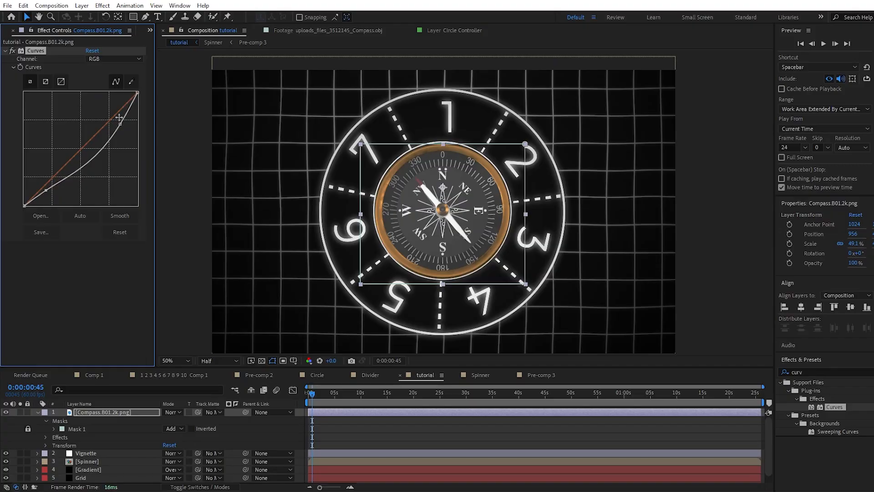
pyautogui.moveTo(121, 124); pyautogui.dragTo(126, 118)
# Turn off composition-wide motion blur in the Spinner composition and return to the tutorial composition.
pyautogui.press('Tab')
pyautogui.click(383, 428)
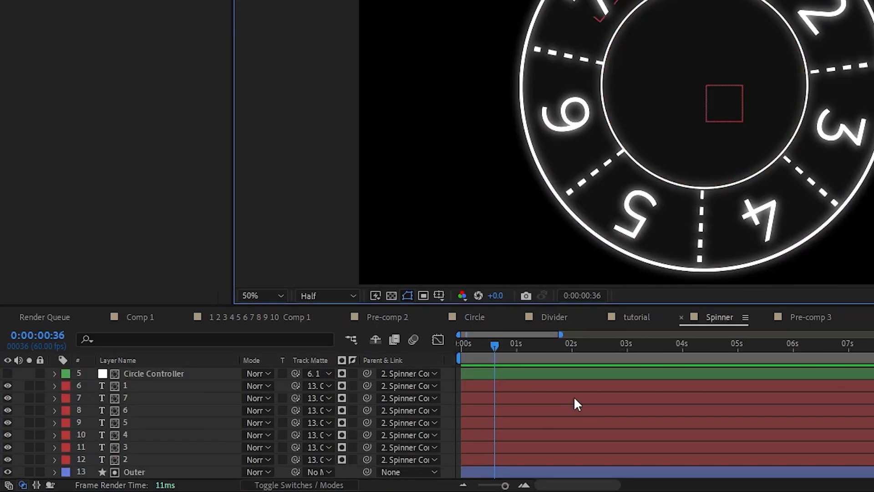
pyautogui.press('F4')
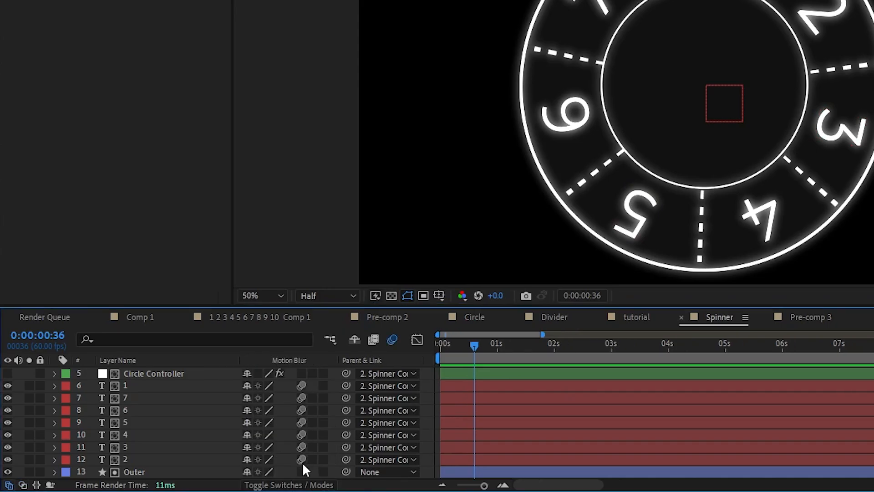
pyautogui.scroll(3, 306, 408)
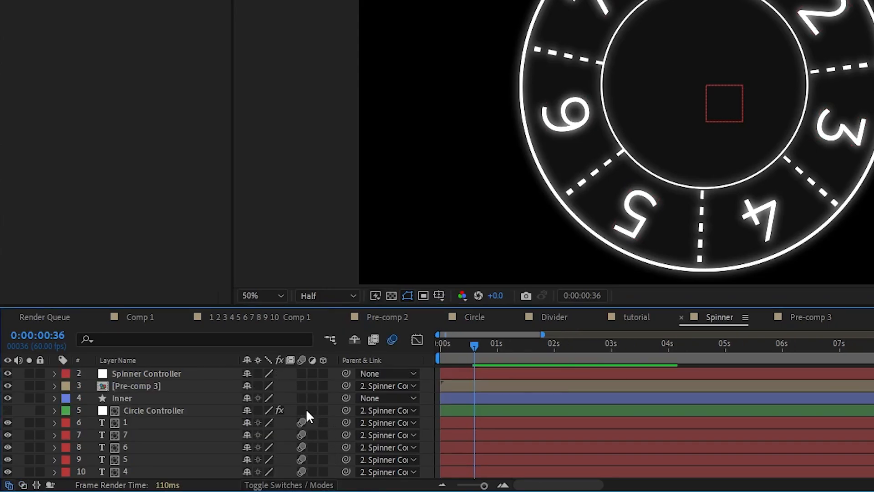
pyautogui.moveTo(301, 398); pyautogui.dragTo(302, 386)
pyautogui.click(388, 340)
pyautogui.press('Tab')
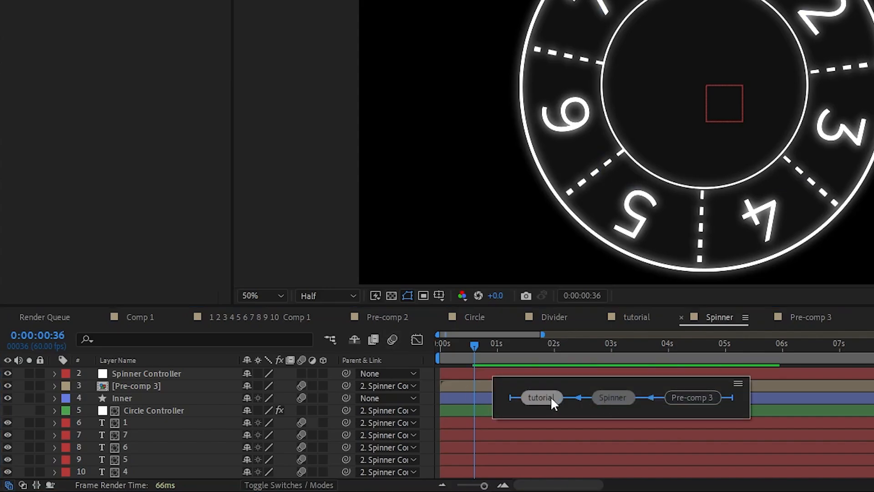
pyautogui.click(550, 397)
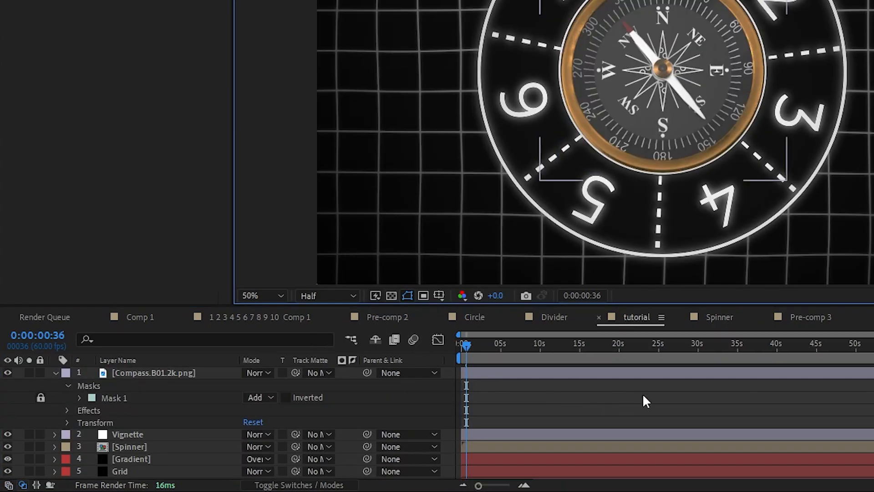
# Create a new solid named Grain as the top layer of the tutorial composition.
pyautogui.rightClick(517, 454)
pyautogui.moveTo(591, 281)
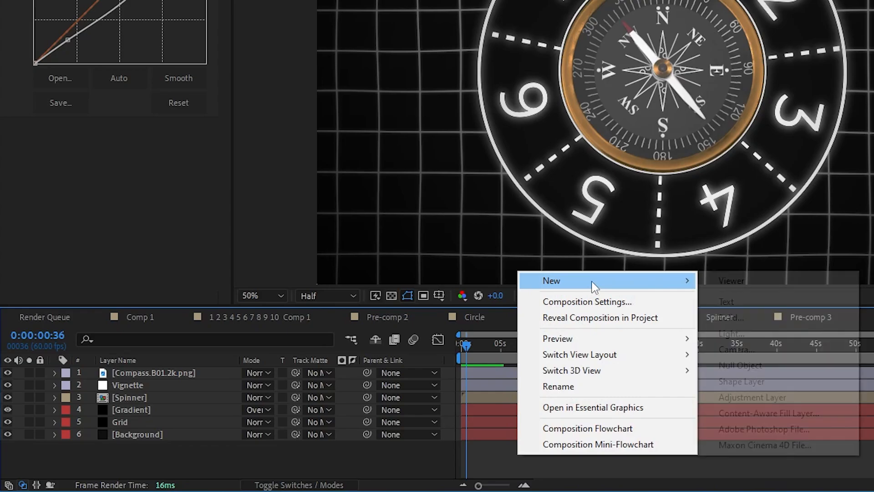
pyautogui.click(749, 318)
pyautogui.click(745, 253)
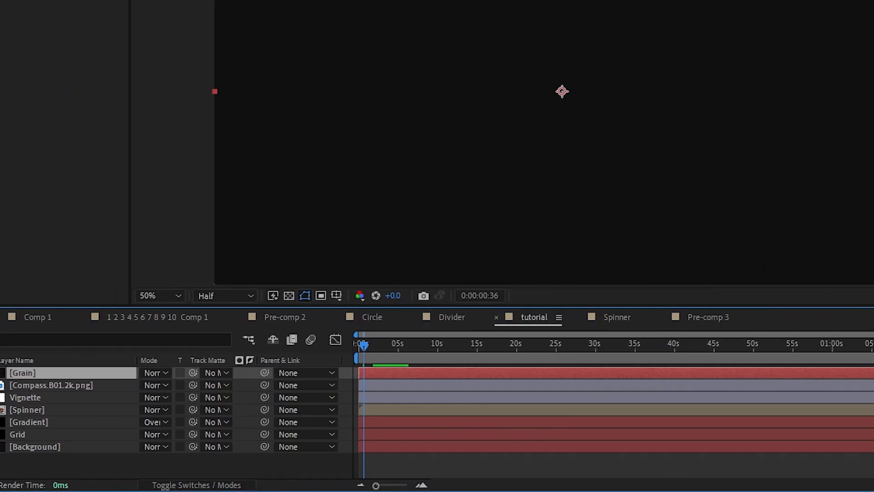
# Apply the Add Grain effect to the Grain solid and set its Viewing Mode to Final Output.
pyautogui.click(717, 312)
pyautogui.write('grain')
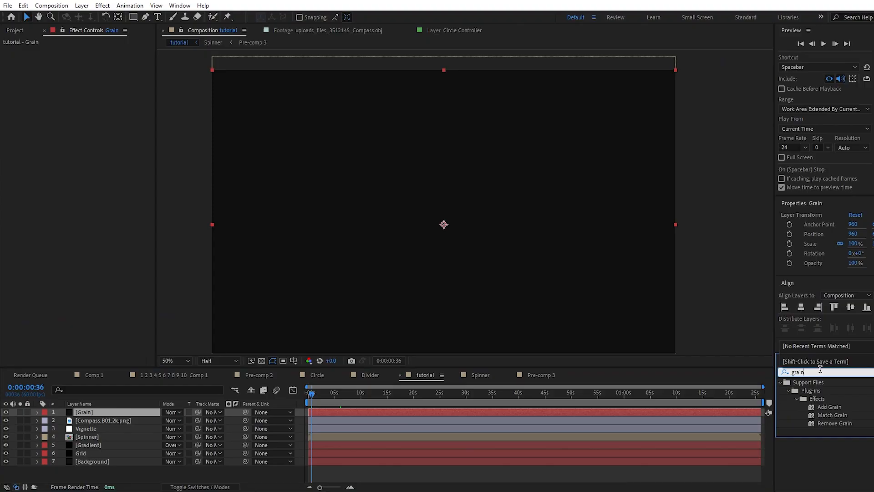
pyautogui.moveTo(828, 407); pyautogui.dragTo(536, 409)
pyautogui.click(113, 58)
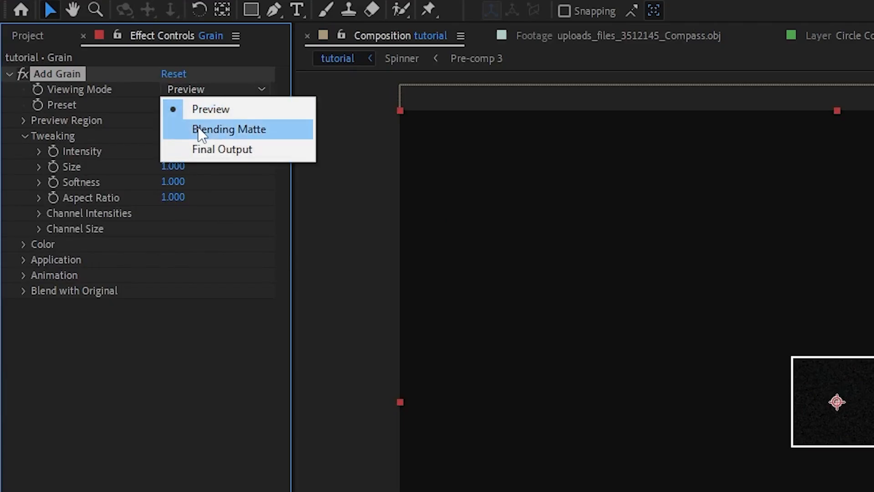
pyautogui.click(211, 151)
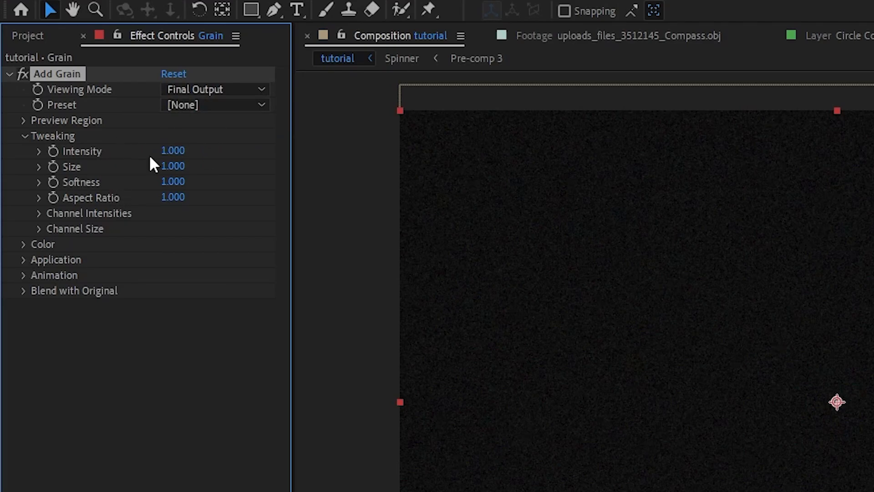
# Make the added grain monochromatic and set its Size to 1.3 and Softness to 2.2.
pyautogui.click(39, 213)
pyautogui.click(41, 275)
pyautogui.click(25, 337)
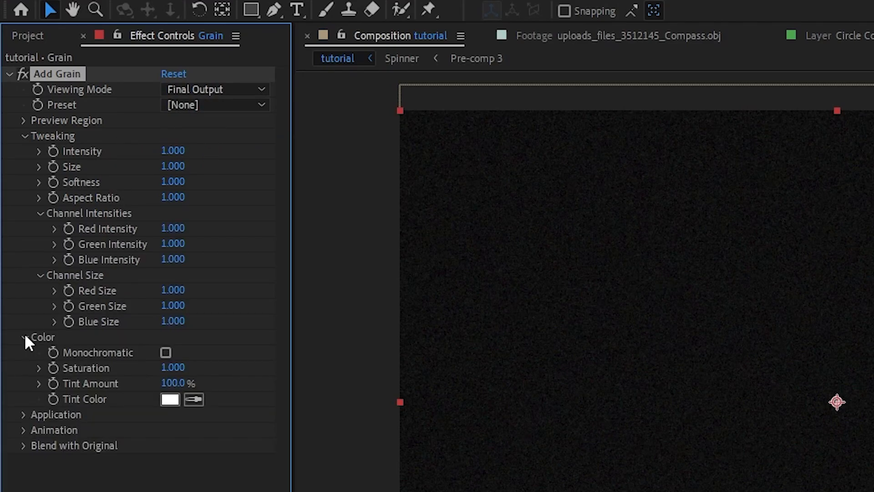
pyautogui.click(166, 352)
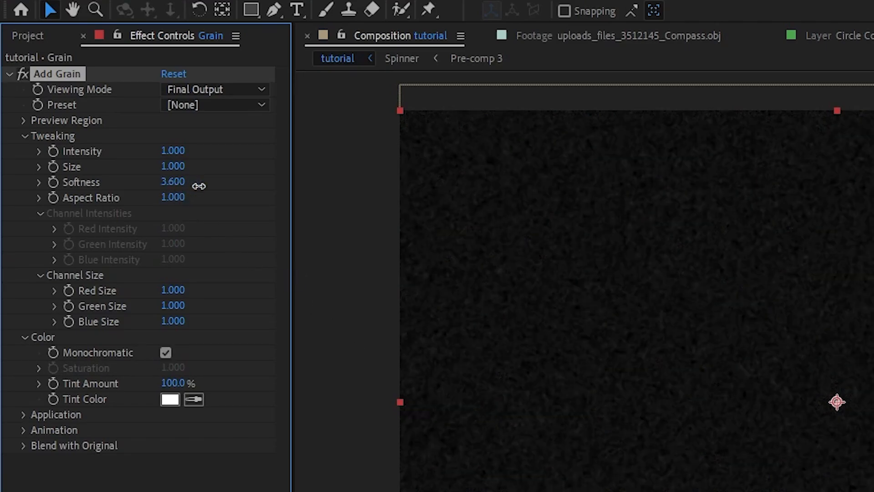
pyautogui.scroll(2, 746, 348)
pyautogui.moveTo(170, 185); pyautogui.dragTo(196, 170)
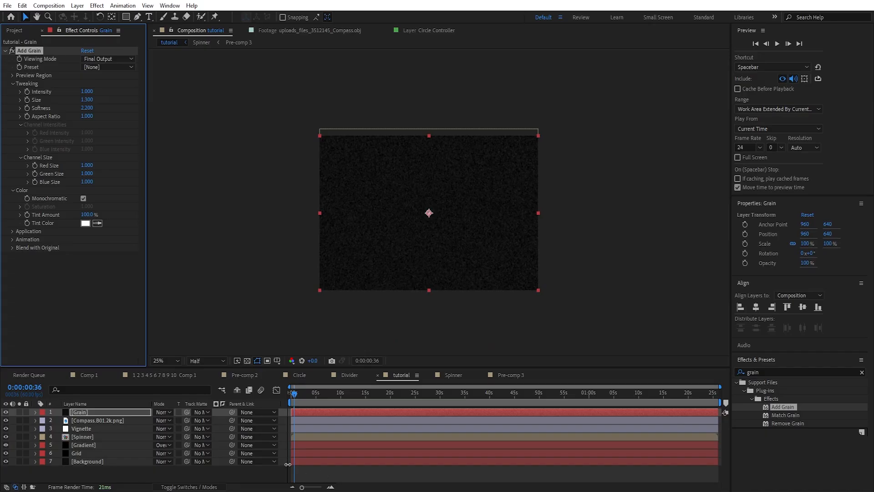
# Move the Vignette layer above the Grain layer and set the Grain layer's blending mode to Screen.
pyautogui.moveTo(84, 431); pyautogui.dragTo(92, 411)
pyautogui.click(137, 418)
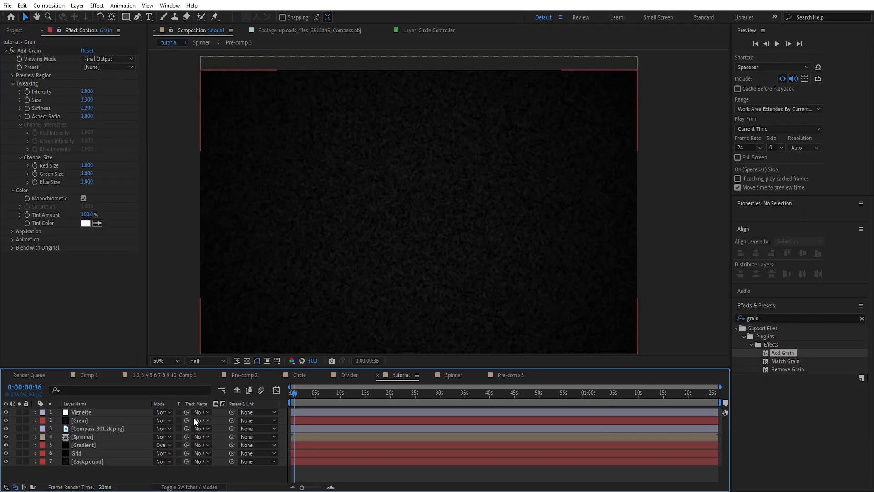
pyautogui.click(162, 421)
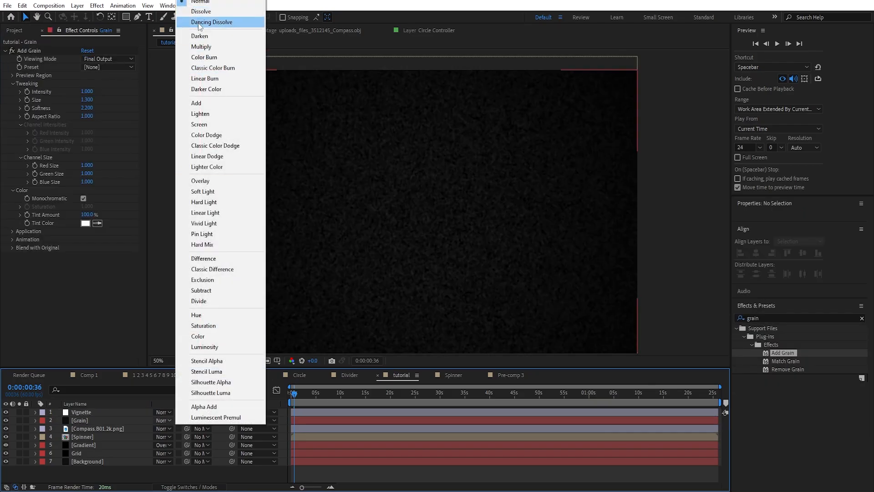
pyautogui.click(201, 125)
# Lower the Grain layer's opacity to 79%.
pyautogui.press('t')
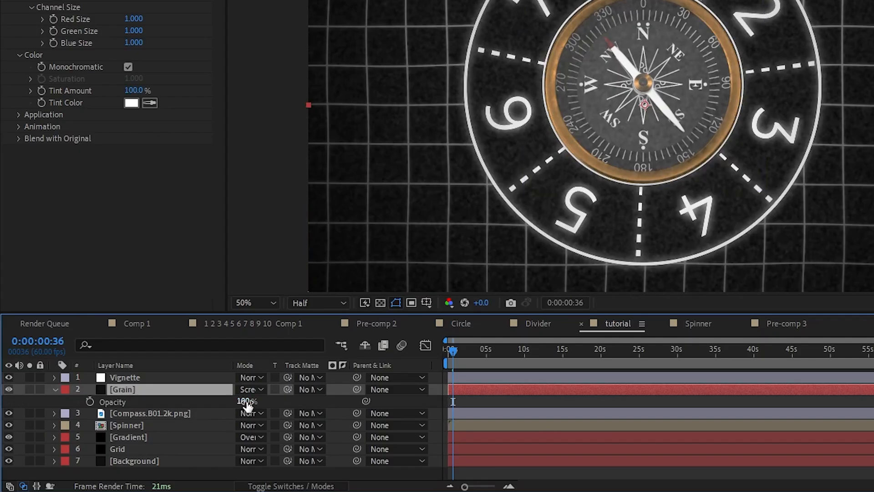
pyautogui.moveTo(247, 405); pyautogui.dragTo(238, 405)
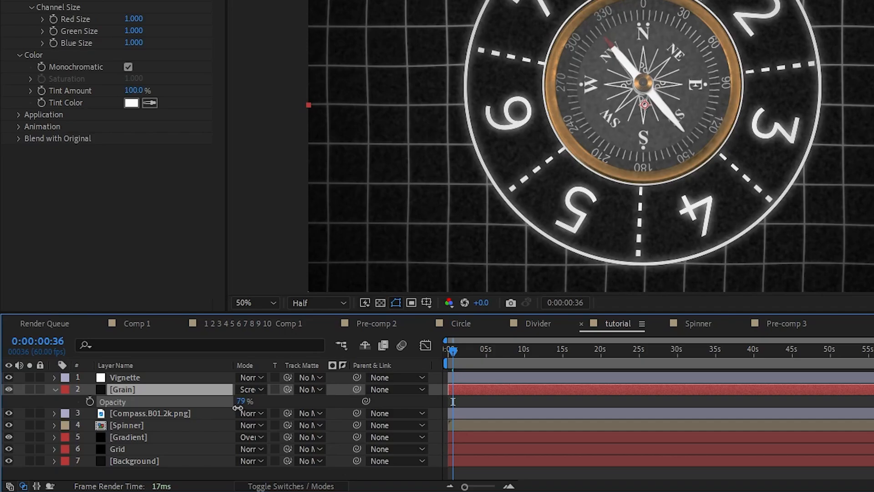
pyautogui.scroll(-2, 681, 187)
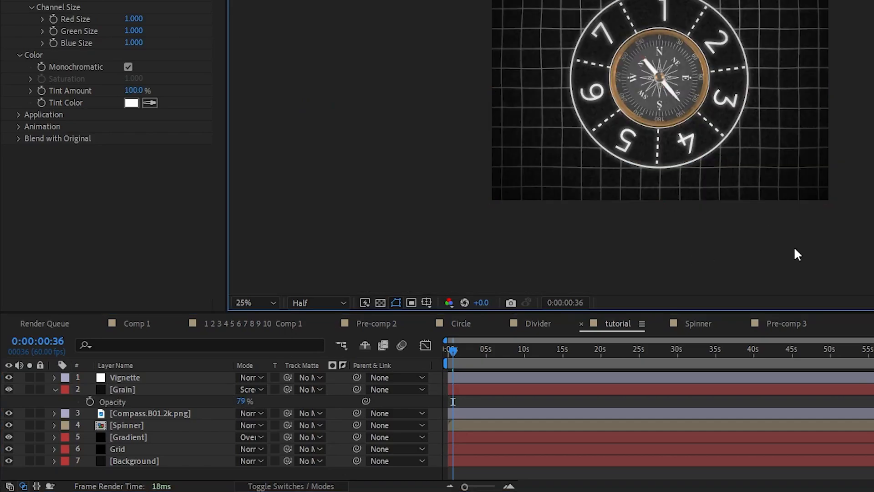
pyautogui.scroll(2, 797, 254)
# Create a new adjustment layer above Vignette and name it Posterize Time.
pyautogui.rightClick(495, 466)
pyautogui.moveTo(532, 310)
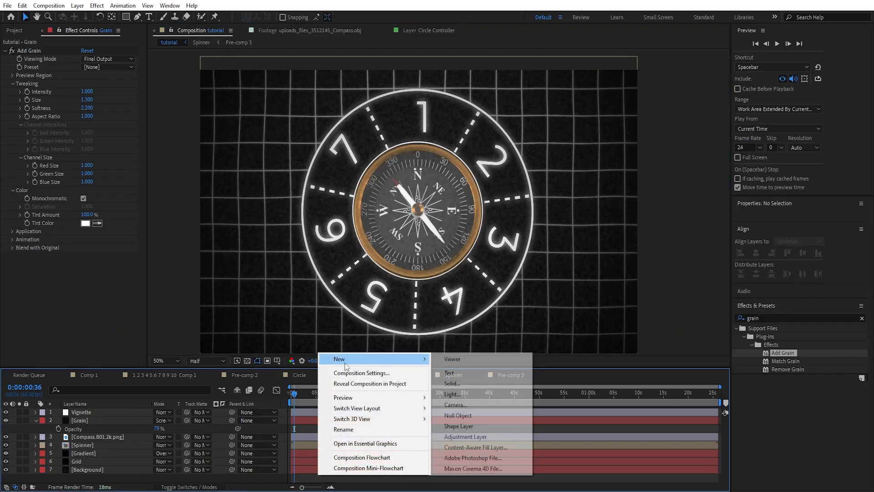
pyautogui.click(469, 436)
pyautogui.write('Posterize Time')
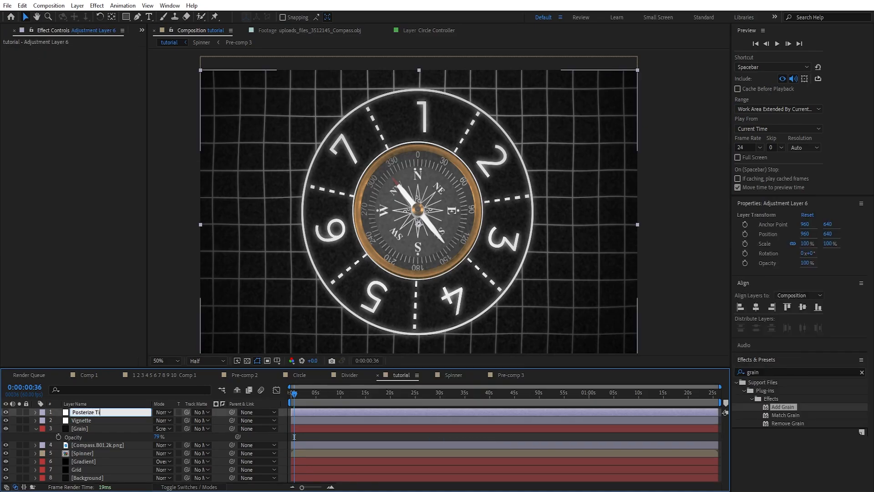
# Apply the Posterize Time effect to the Posterize Time adjustment layer with a Frame Rate of 12.
pyautogui.doubleClick(783, 372)
pyautogui.write('poster')
pyautogui.moveTo(779, 415); pyautogui.dragTo(355, 414)
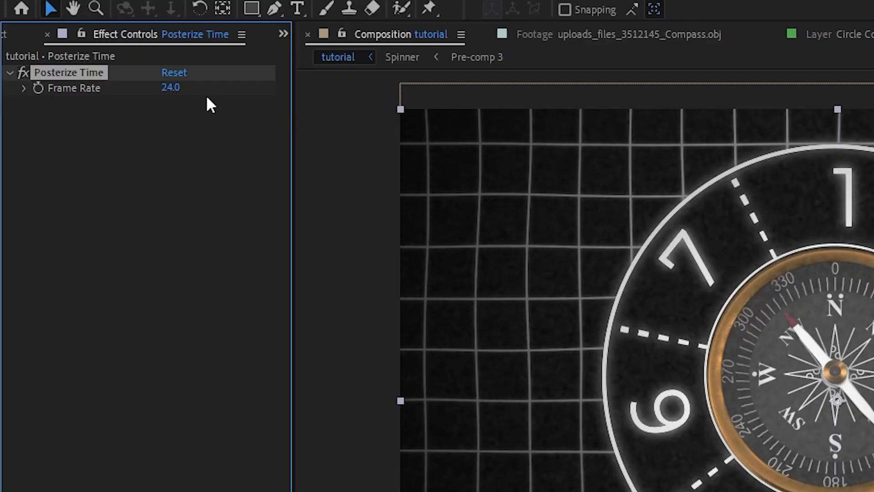
pyautogui.click(170, 87)
pyautogui.write('12')
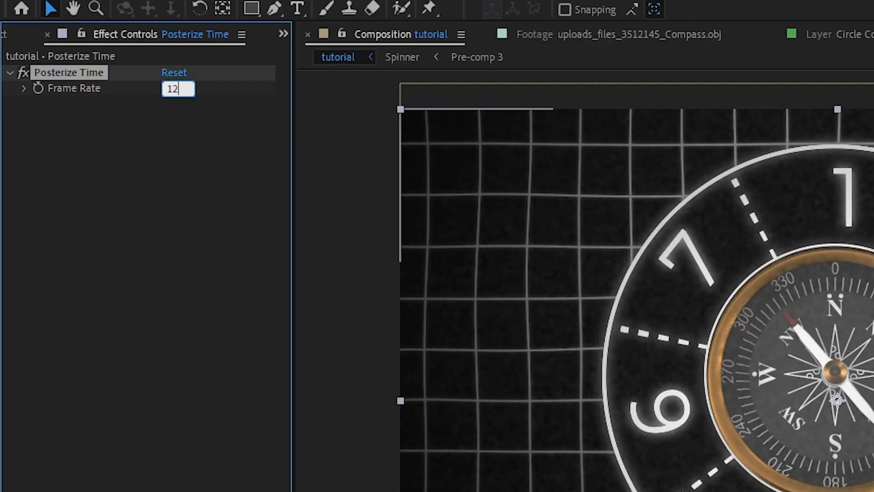
pyautogui.press('Return')
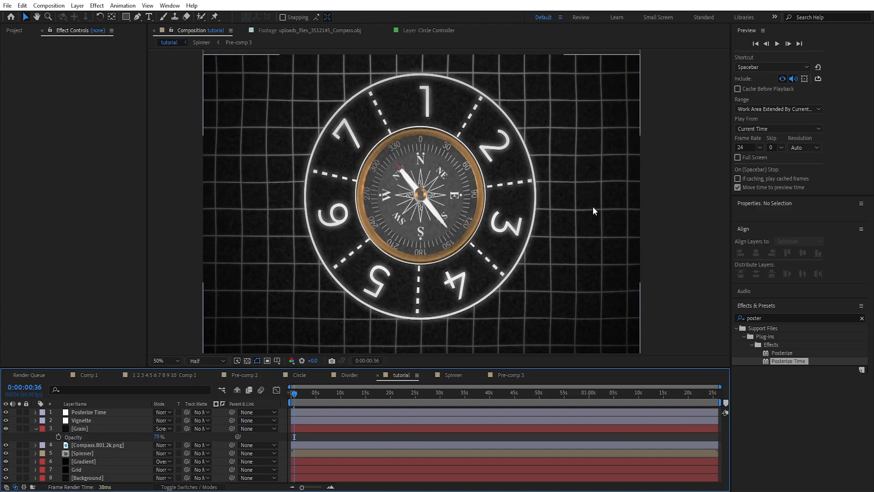
# Add the film-dust overlay video from File Explorer's Downloads folder as the top layer of the tutorial composition.
pyautogui.hotkey('alt', 'Tab')
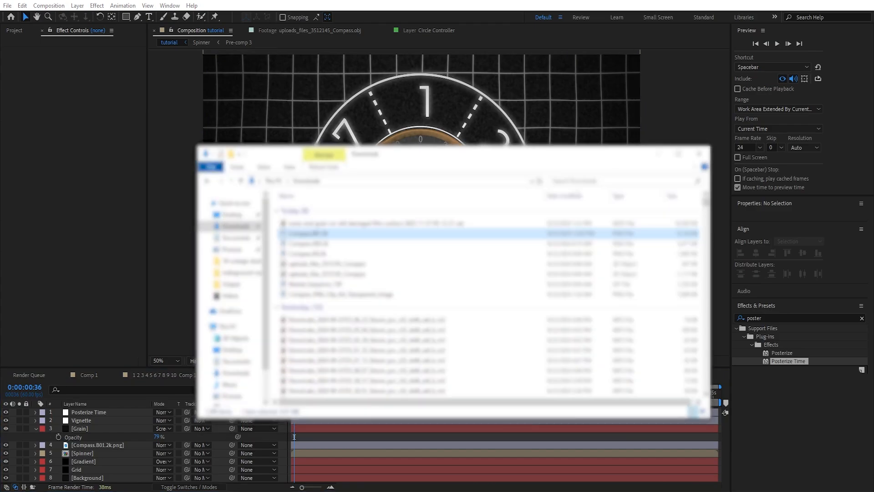
pyautogui.moveTo(296, 223); pyautogui.dragTo(219, 299)
pyautogui.press(',')
# Scale the dust overlay video down to slightly wider than the frame and set its blending mode to Screen.
pyautogui.moveTo(635, 206); pyautogui.dragTo(568, 209)
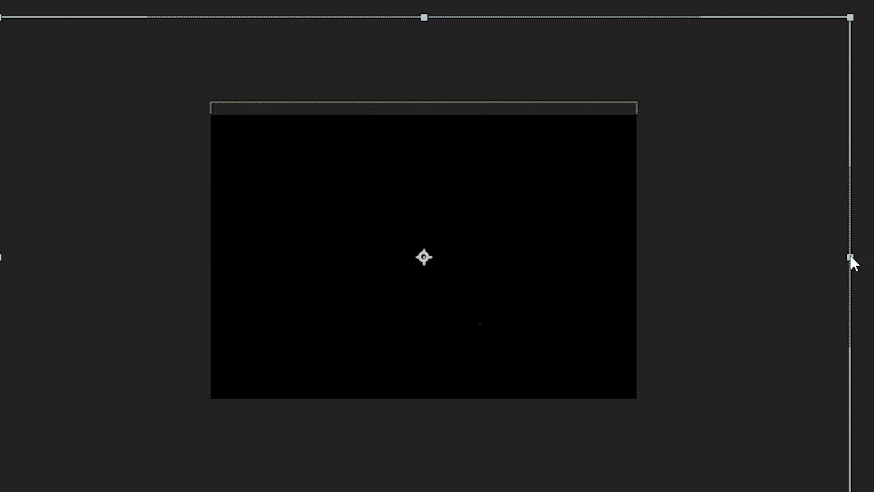
pyautogui.moveTo(714, 261); pyautogui.dragTo(698, 263)
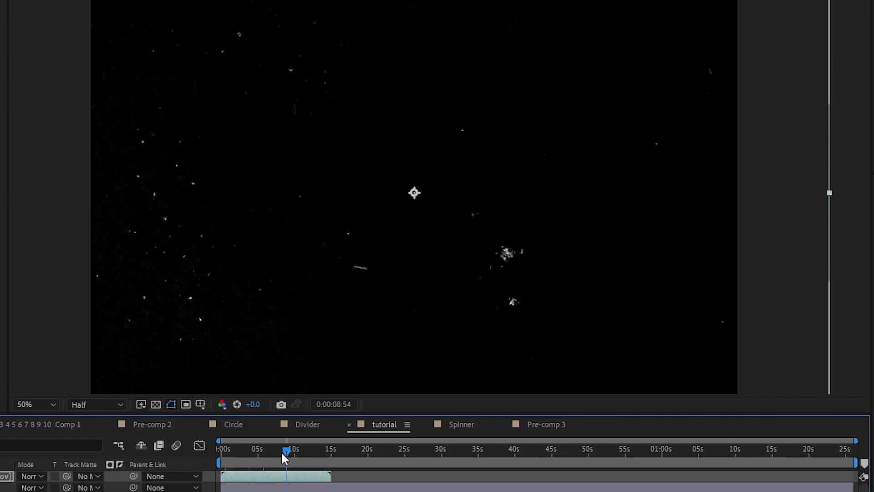
pyautogui.click(31, 476)
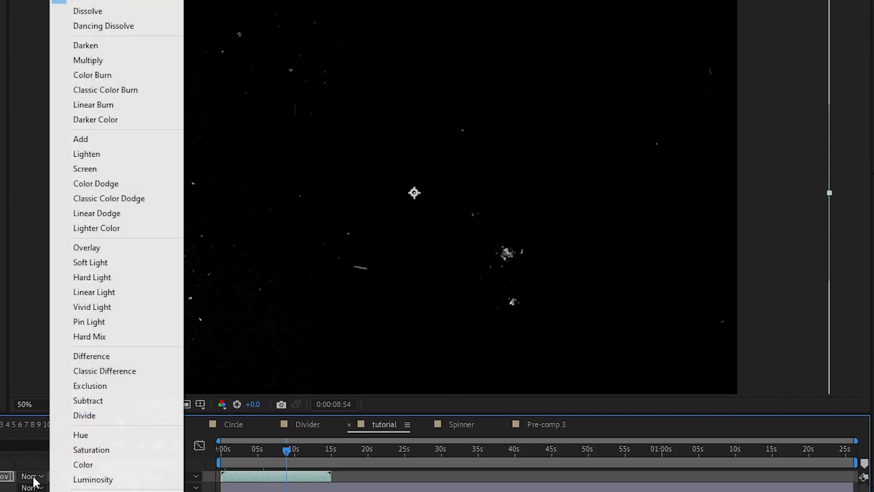
pyautogui.click(89, 165)
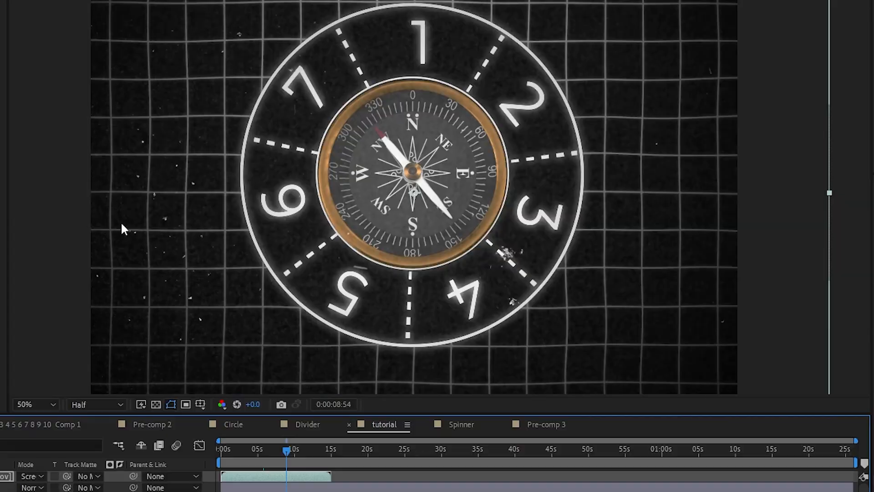